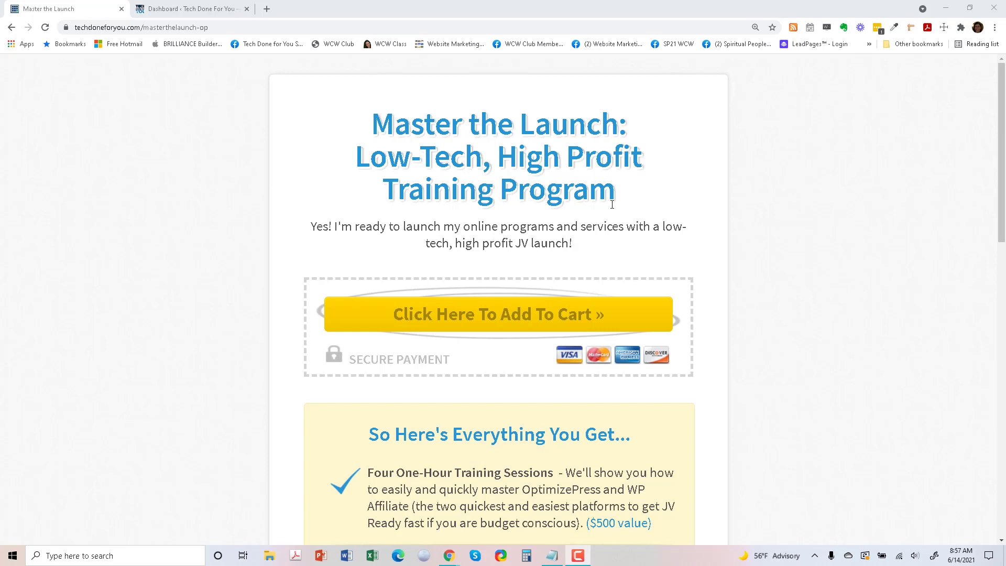
Add a new page in the Tech Done For You WordPress dashboard and title it "Master the Launch".
scroll(644, 291, down, 9)
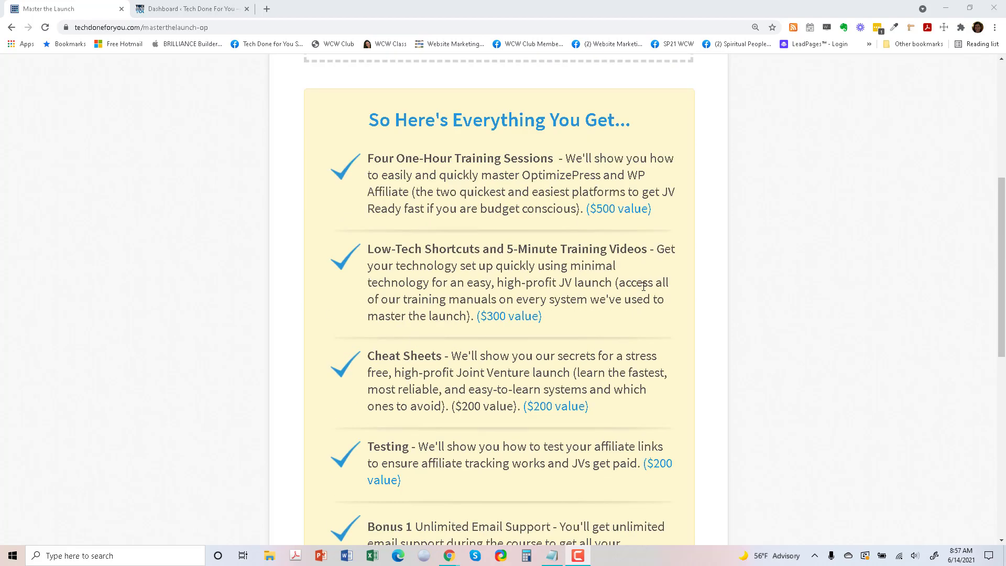
scroll(644, 289, down, 6)
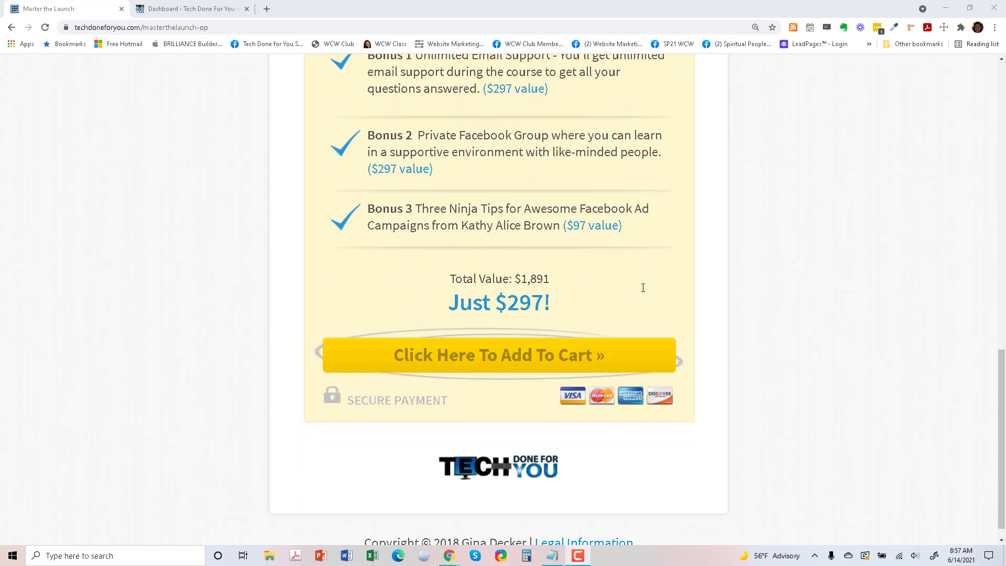
scroll(653, 315, up, 15)
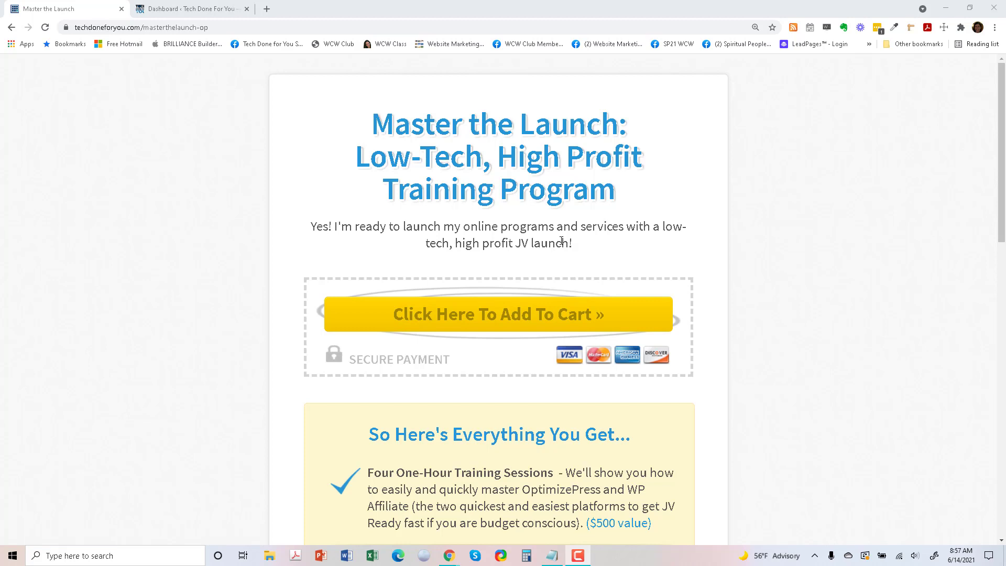
click(181, 9)
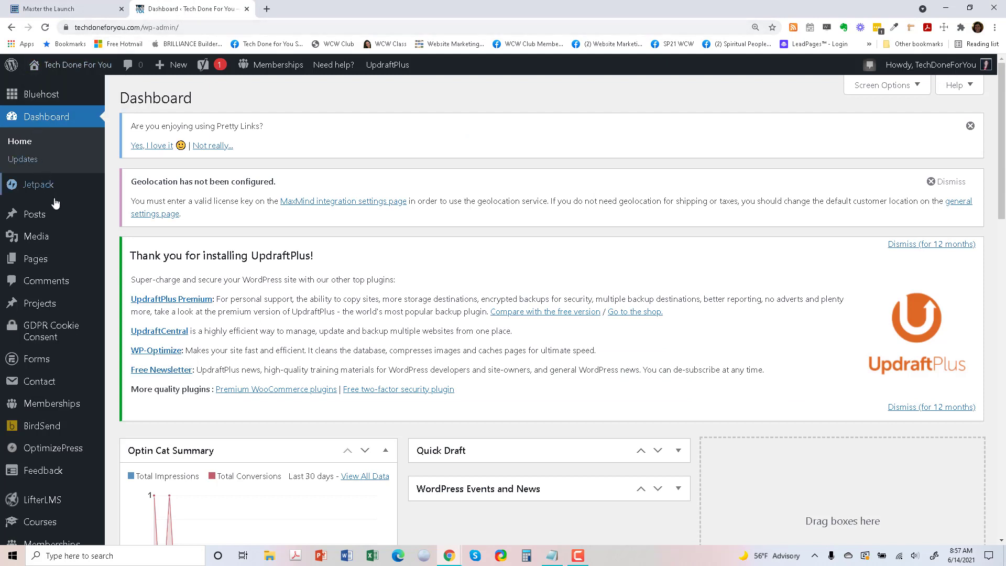
mouse_move(45, 261)
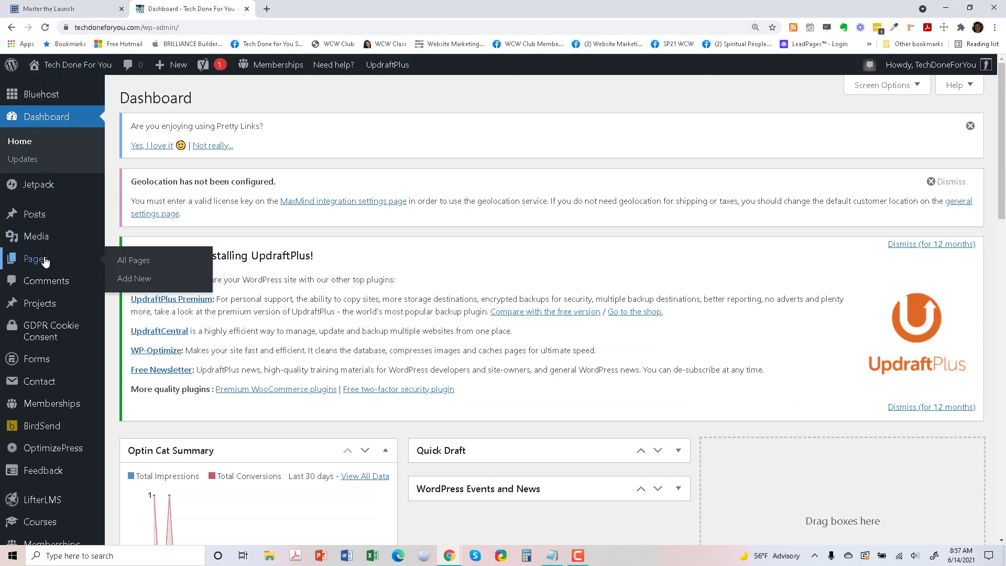
click(142, 282)
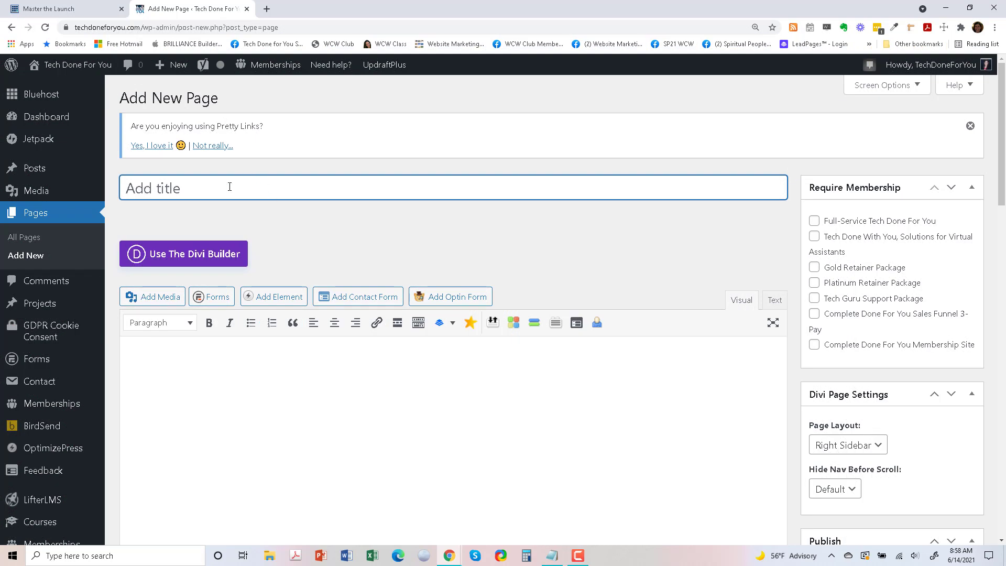
text(Master the Launch)
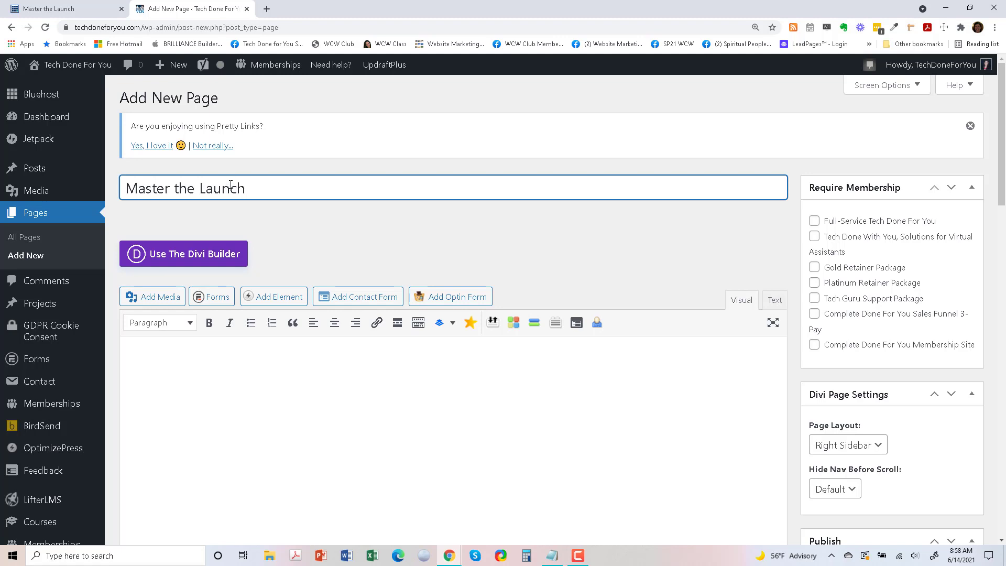
Replace the new page's title with the existing sales page's full headline, "Master the Launch: Low-Tech, High Profit Training Program".
click(69, 9)
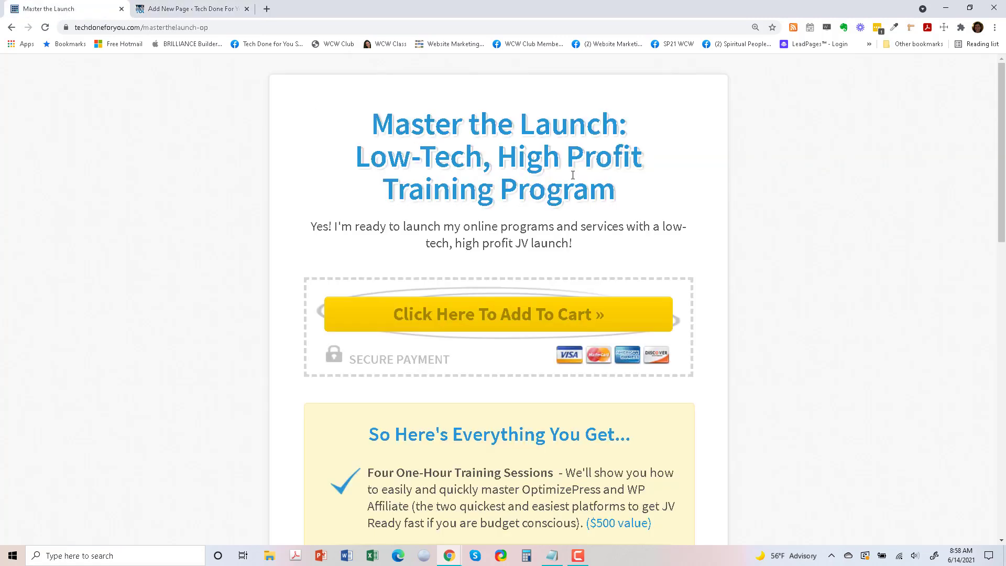
drag(608, 192, 391, 134)
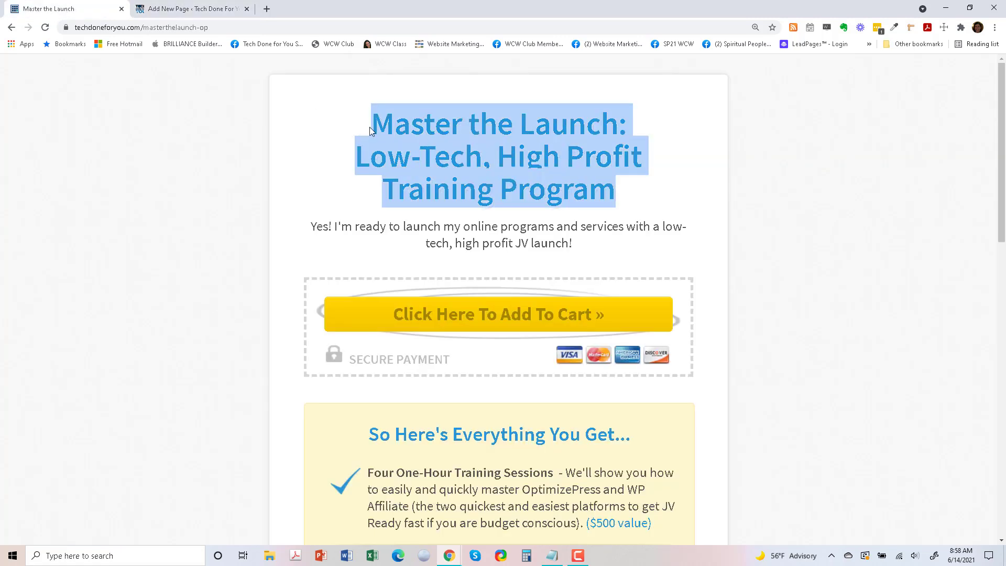
click(157, 10)
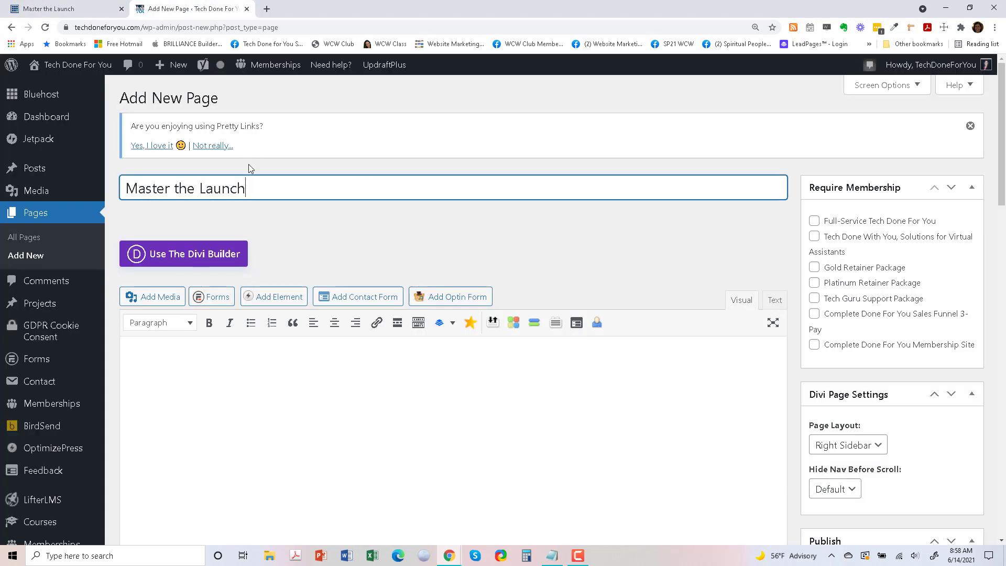
key(ctrl+a)
text(Master the Launch: Low-Tech, High Profit Training Program)
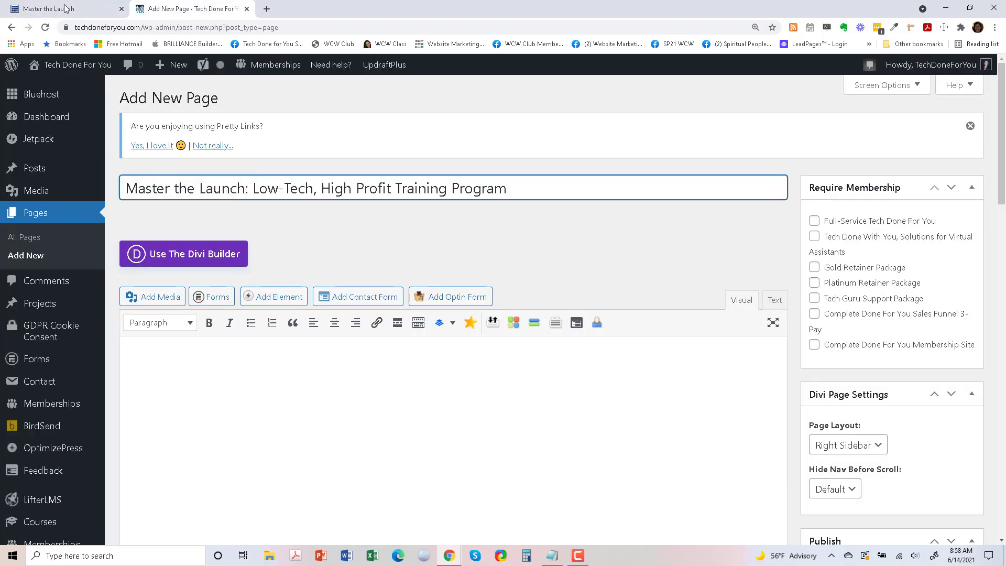
Switch the new page to the Divi Builder and browse its premade layouts, checking the existing sales page's design for comparison.
click(224, 262)
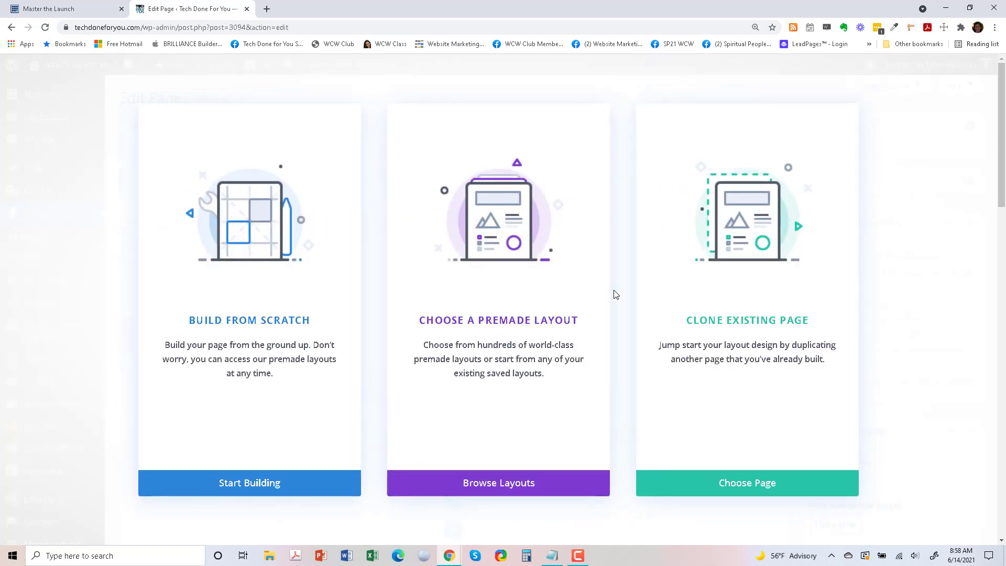
click(46, 6)
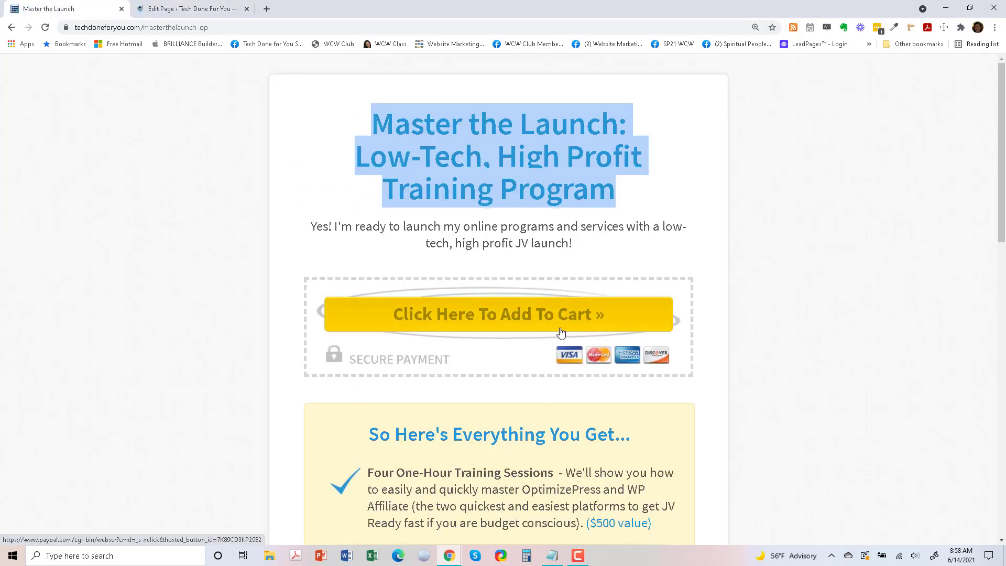
scroll(558, 334, down, 1)
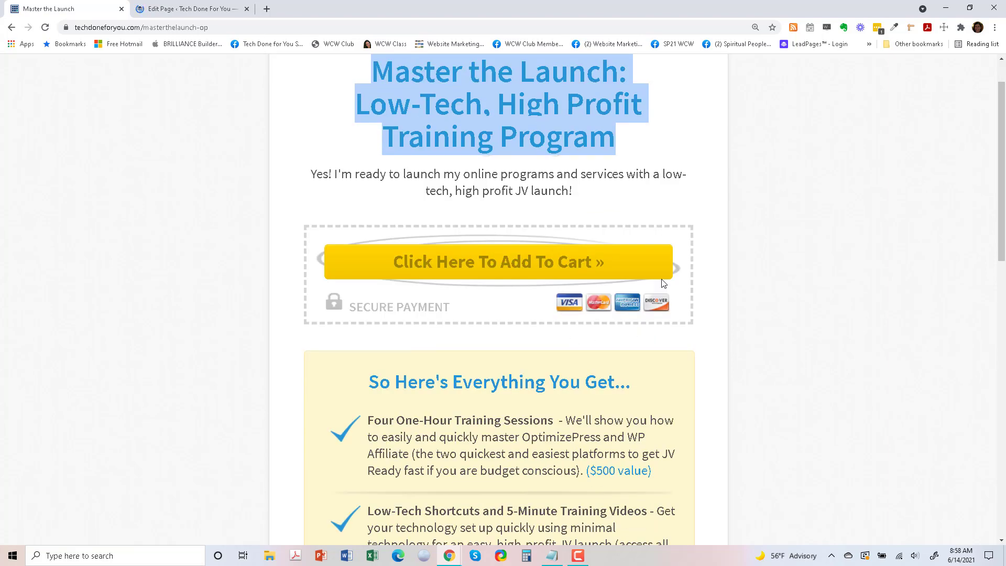
scroll(663, 284, up, 1)
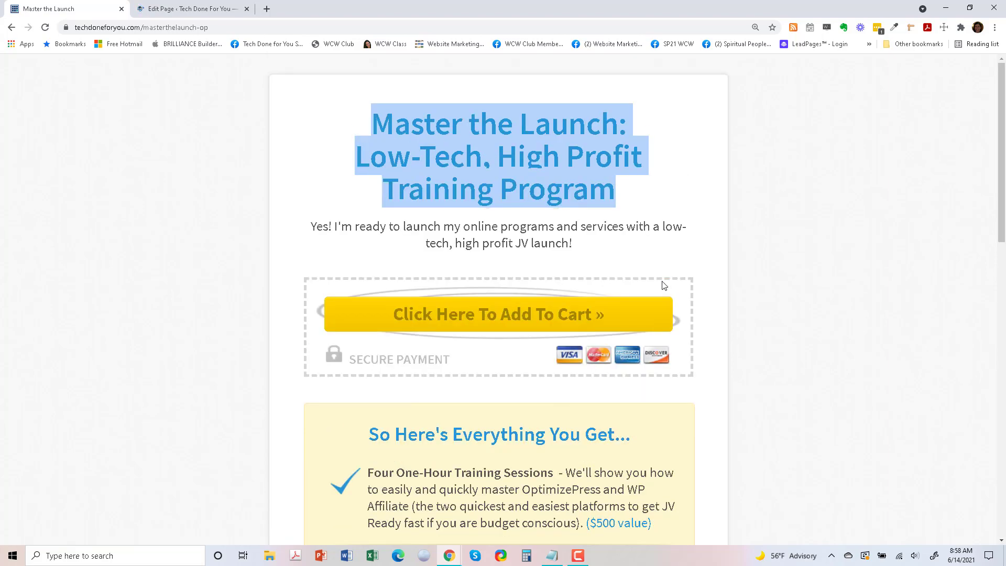
click(174, 12)
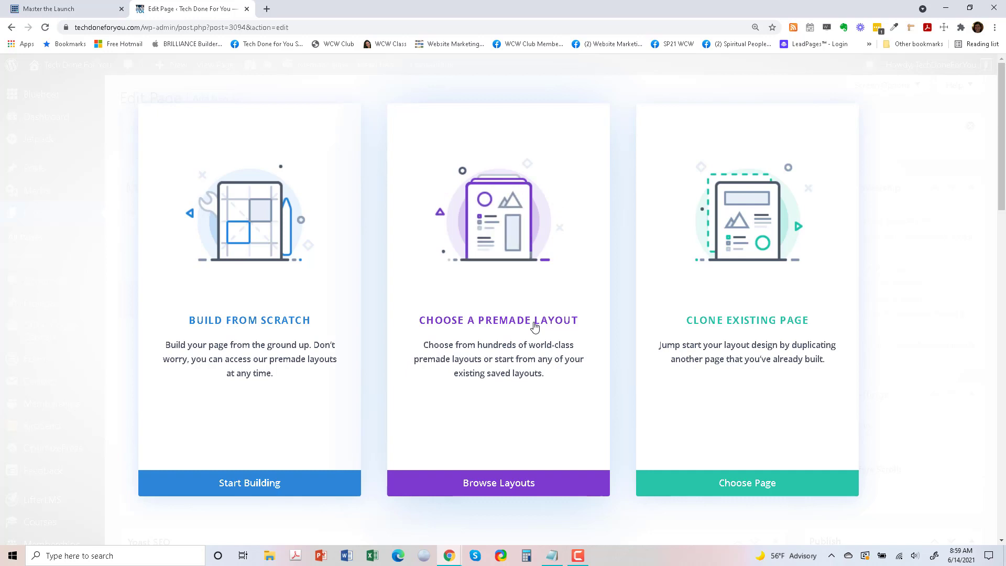
click(33, 3)
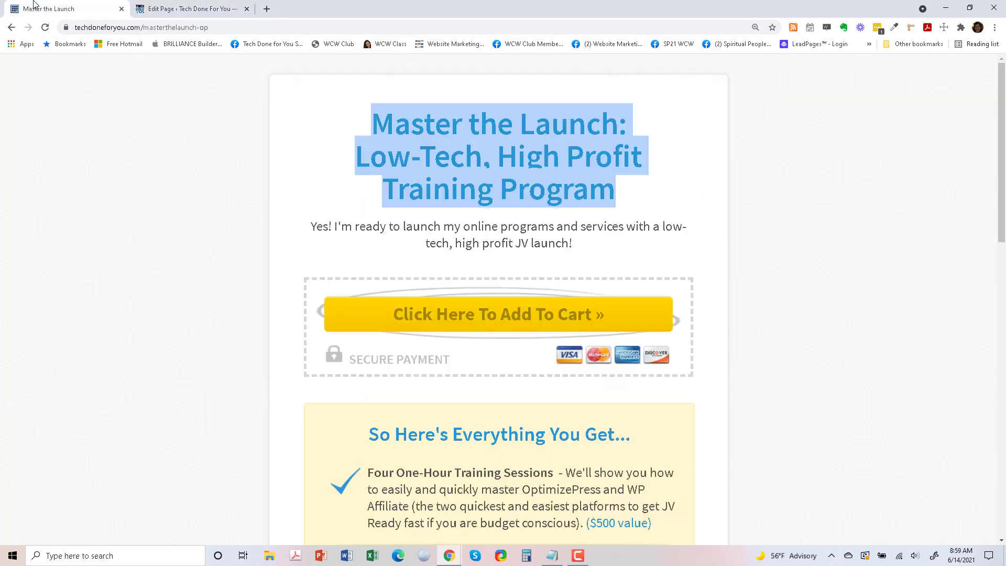
click(156, 4)
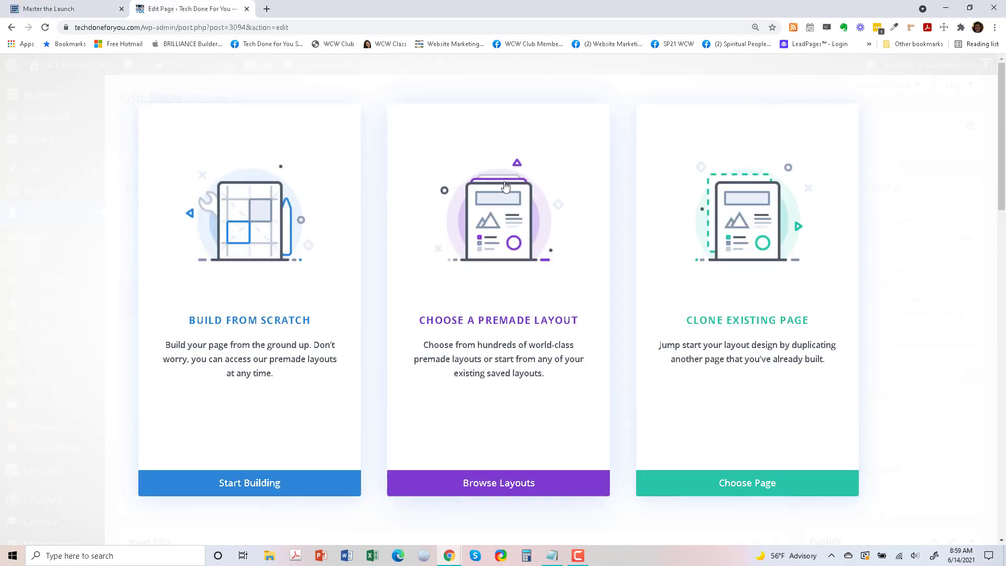
click(513, 483)
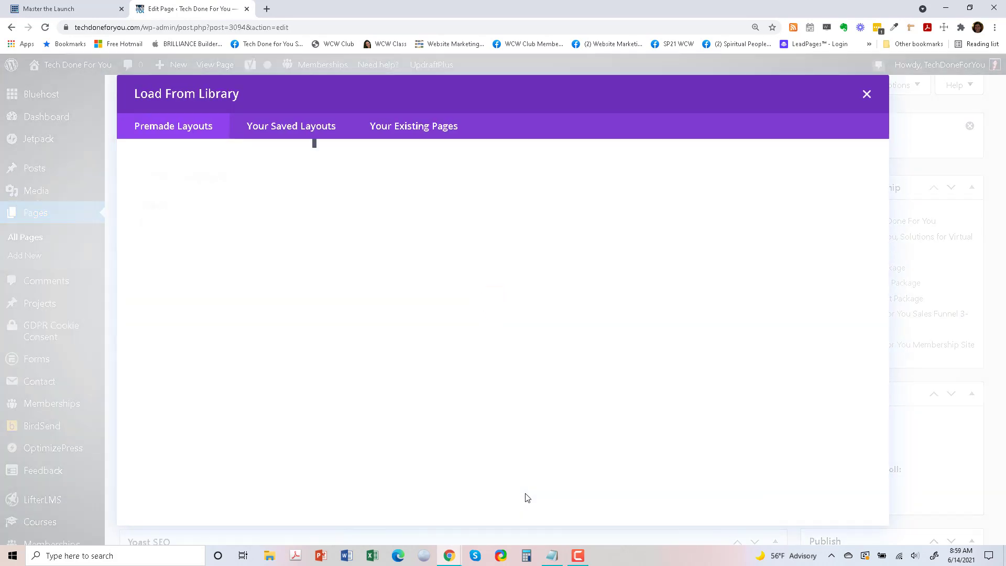
Search the premade layouts for "testimonials" and open the details of the Personal Stylist Testimonials Page.
click(179, 228)
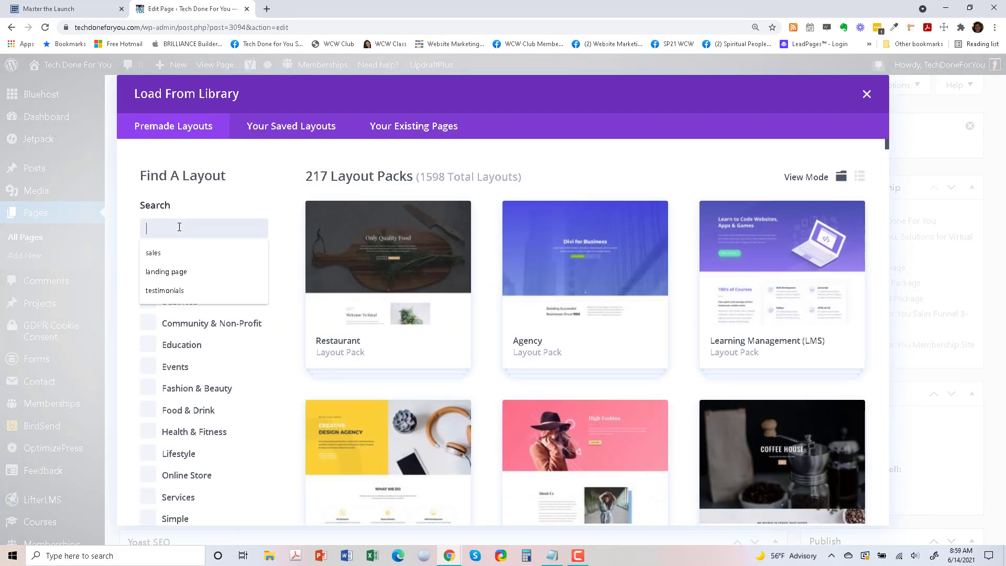
click(197, 294)
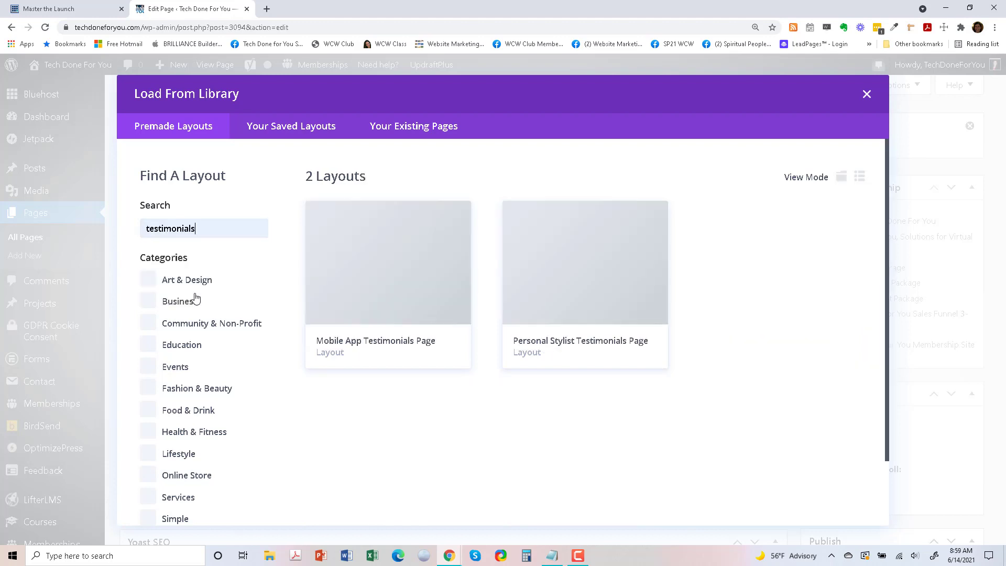
click(587, 342)
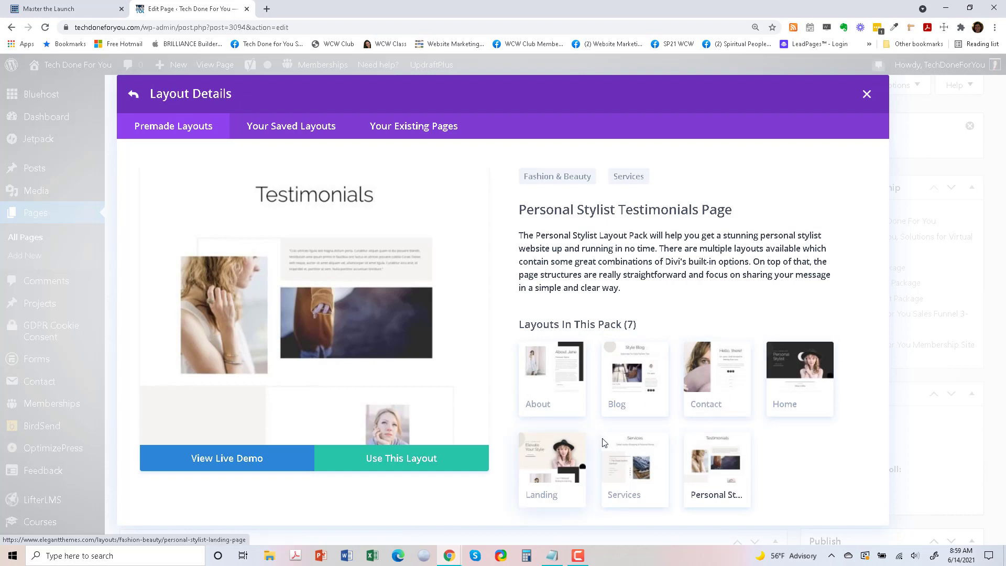
Preview the Personal Stylist pack's Services layout in full and compare it with the existing sales page.
click(631, 450)
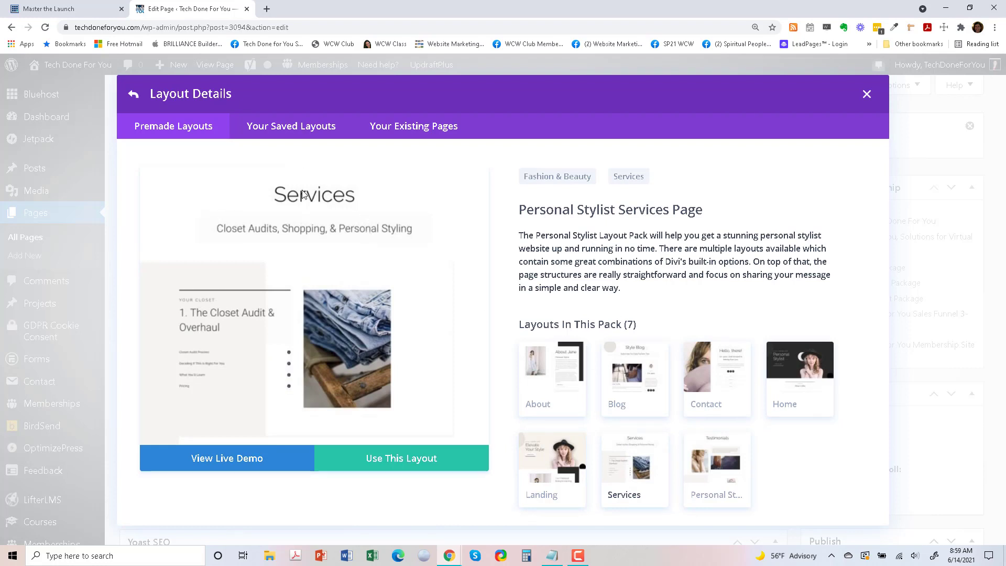
click(59, 5)
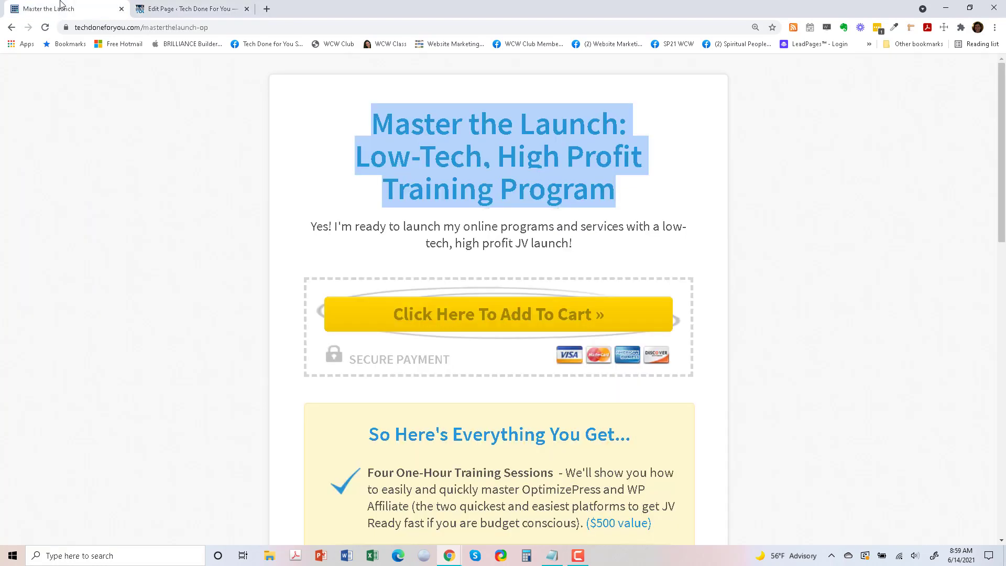
click(168, 6)
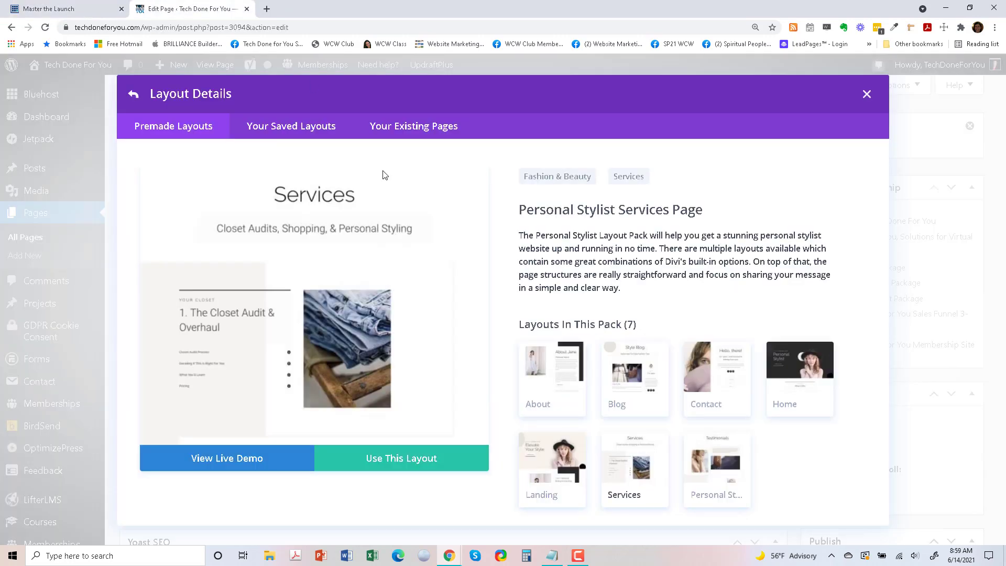
scroll(344, 325, down, 6)
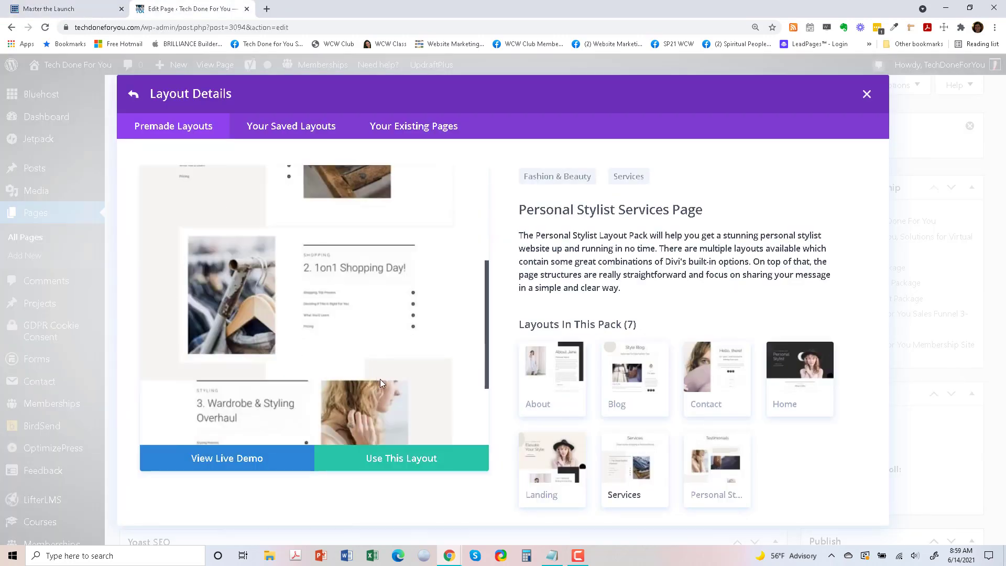
scroll(382, 384, up, 6)
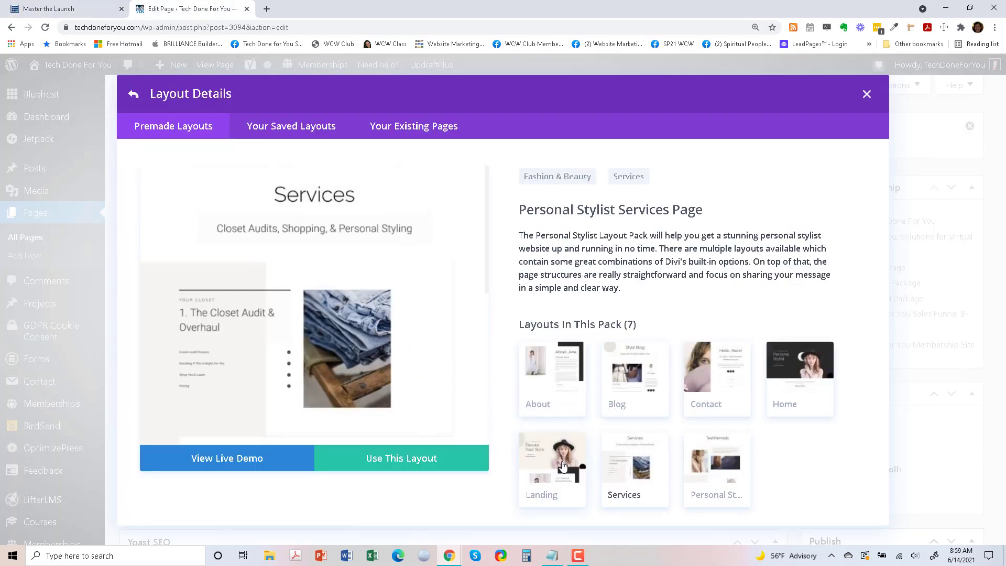
Preview the Home, Blog, About and Testimonials layouts of the Personal Stylist pack, examining the Home layout in full.
click(806, 381)
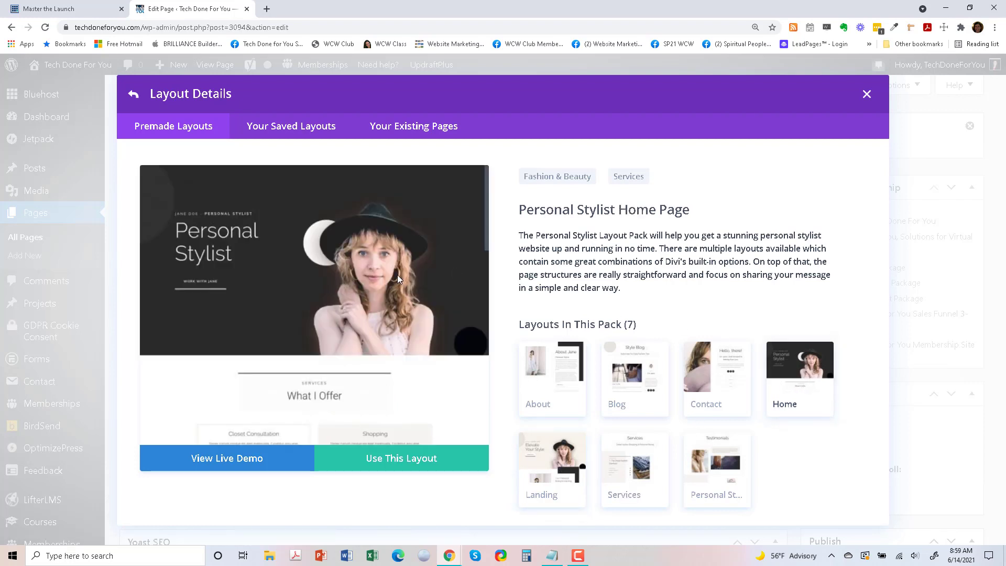
scroll(398, 278, down, 2)
scroll(397, 279, down, 3)
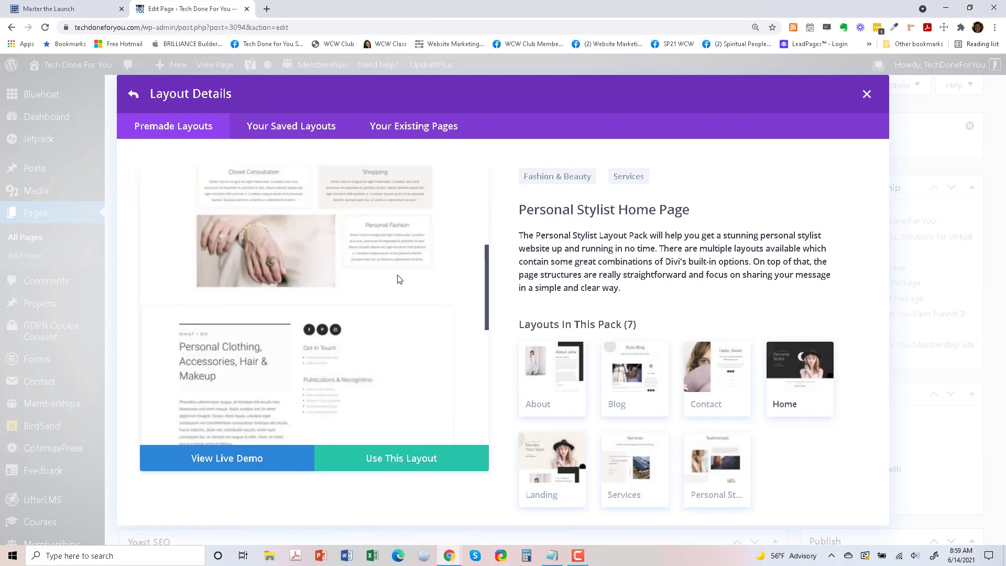
scroll(397, 279, down, 7)
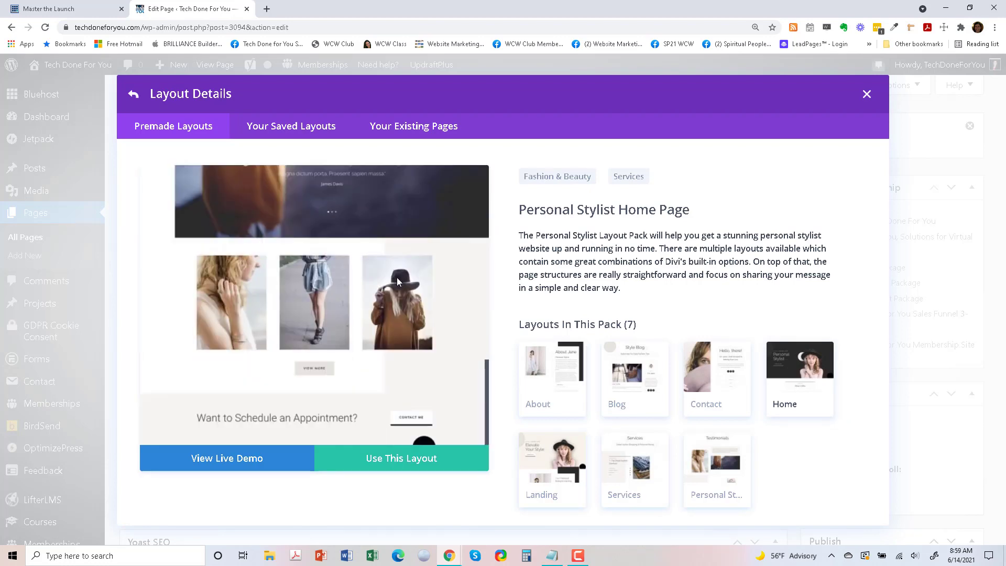
scroll(398, 282, up, 15)
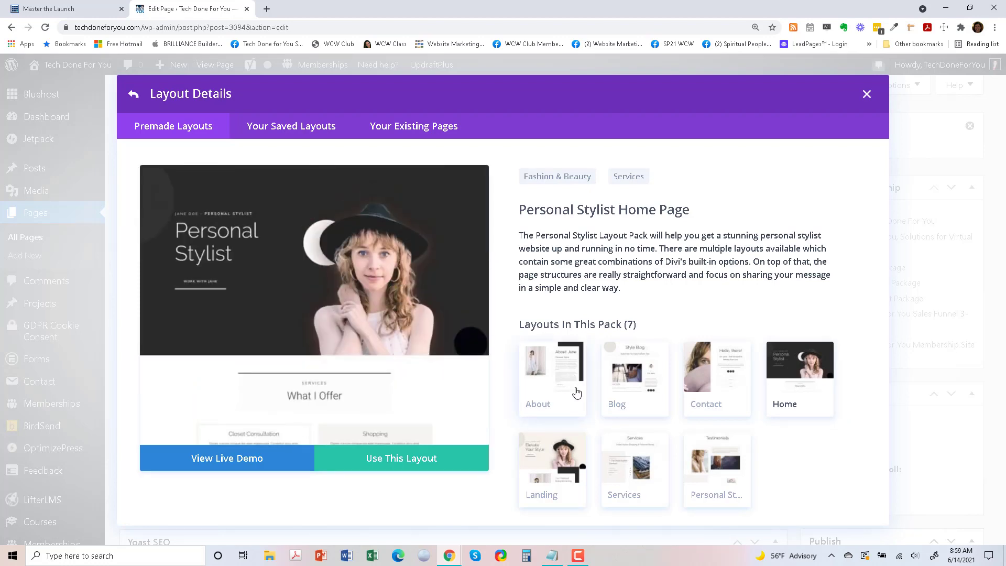
click(636, 370)
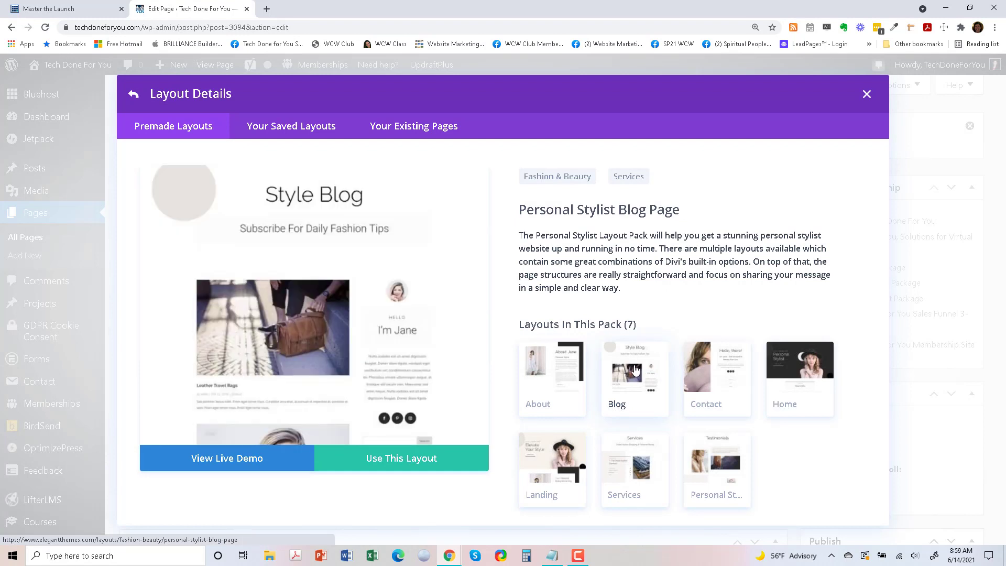
click(561, 372)
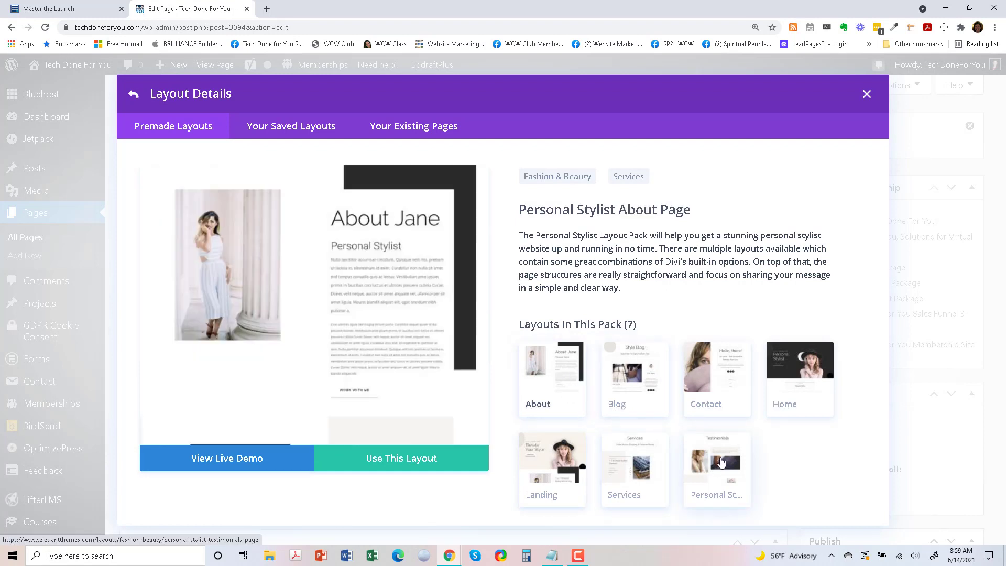
click(721, 461)
Load the Personal Stylist Services Page layout into the new page.
click(649, 457)
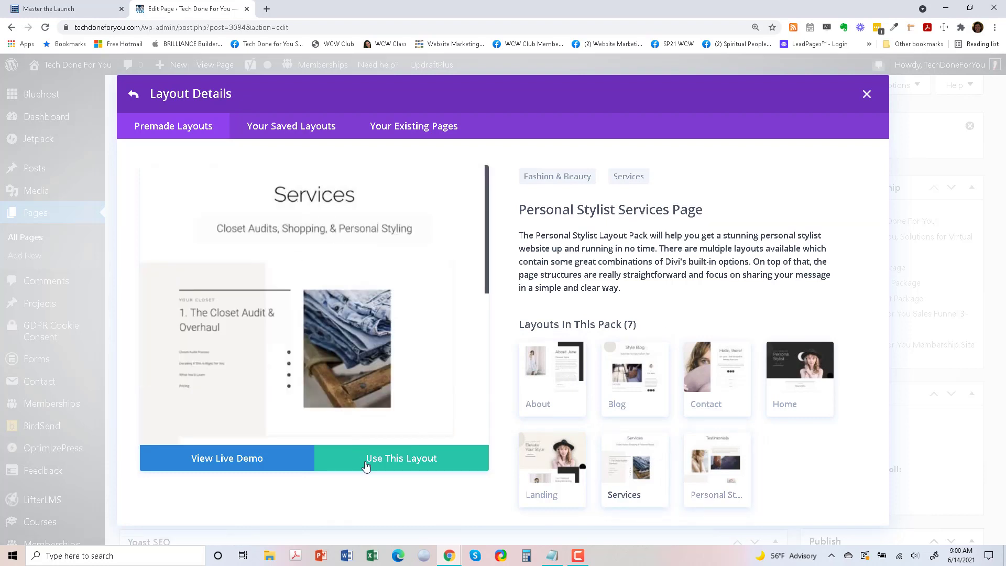
click(407, 461)
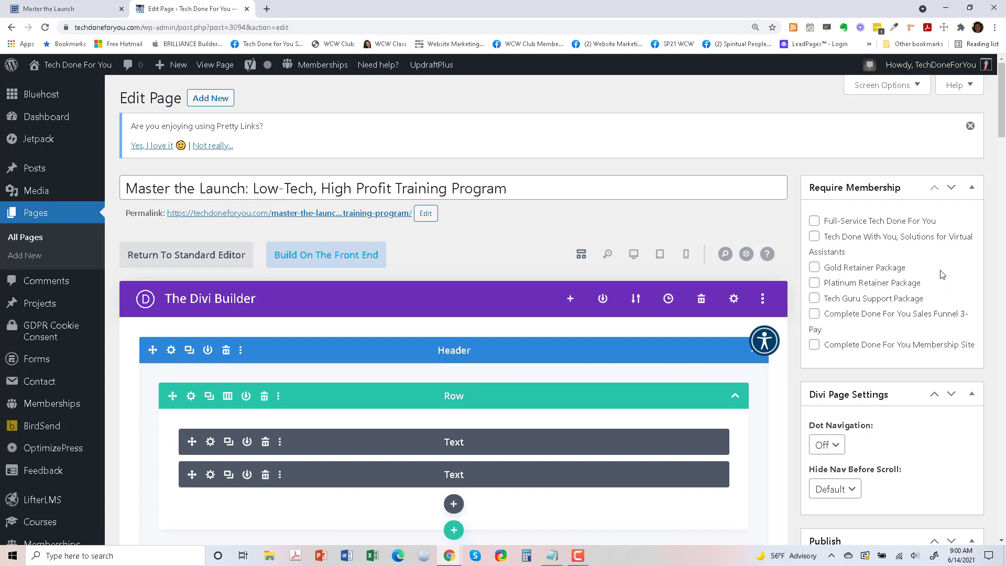
Publish the new Master the Launch page and open the live page in a new tab.
scroll(952, 226, down, 5)
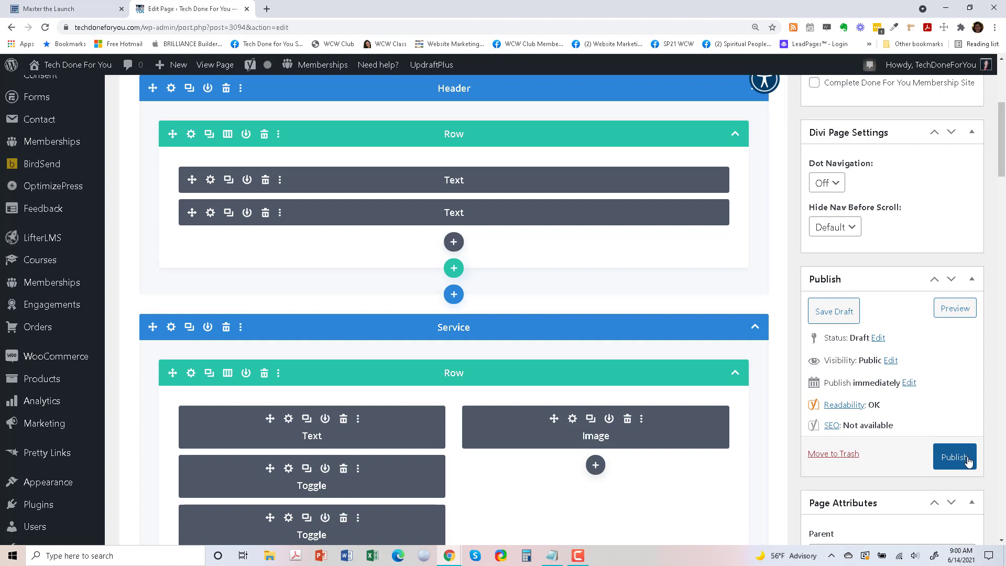
click(968, 461)
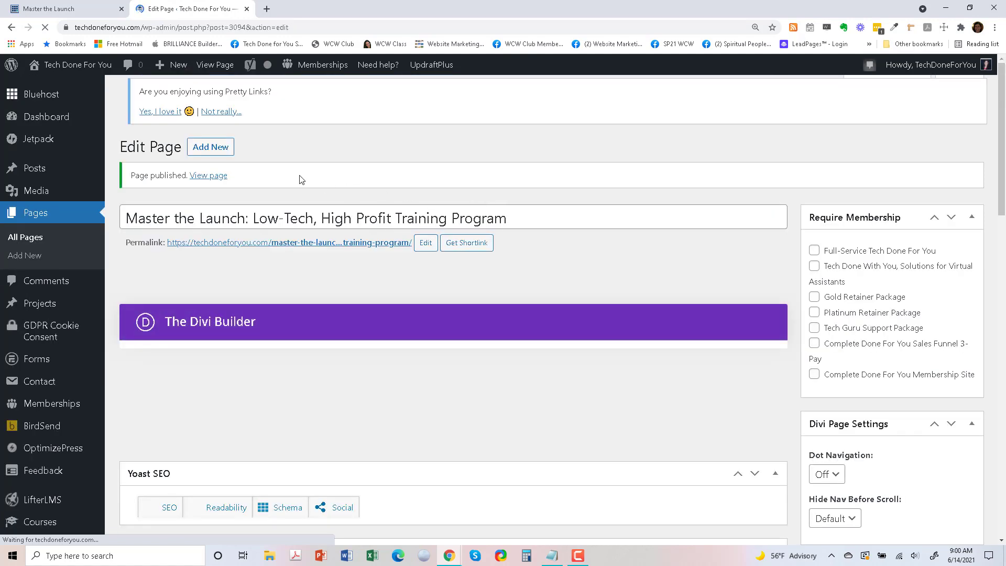
right_click(206, 184)
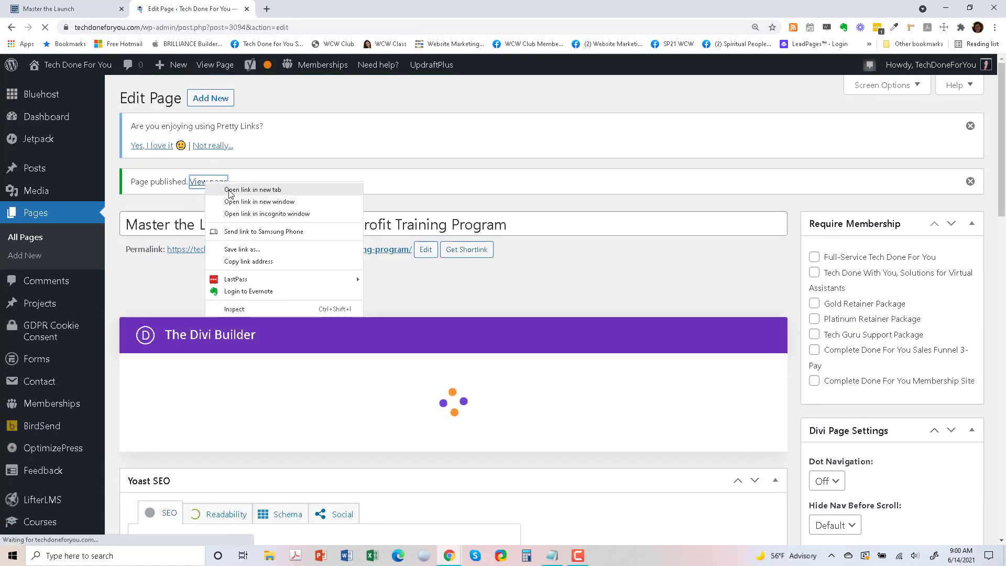
click(246, 189)
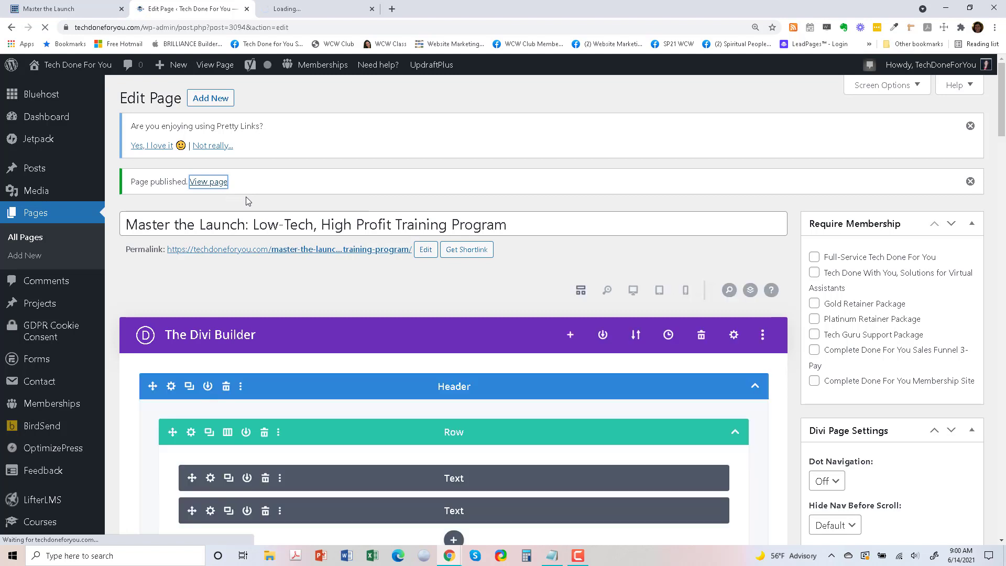
click(288, 8)
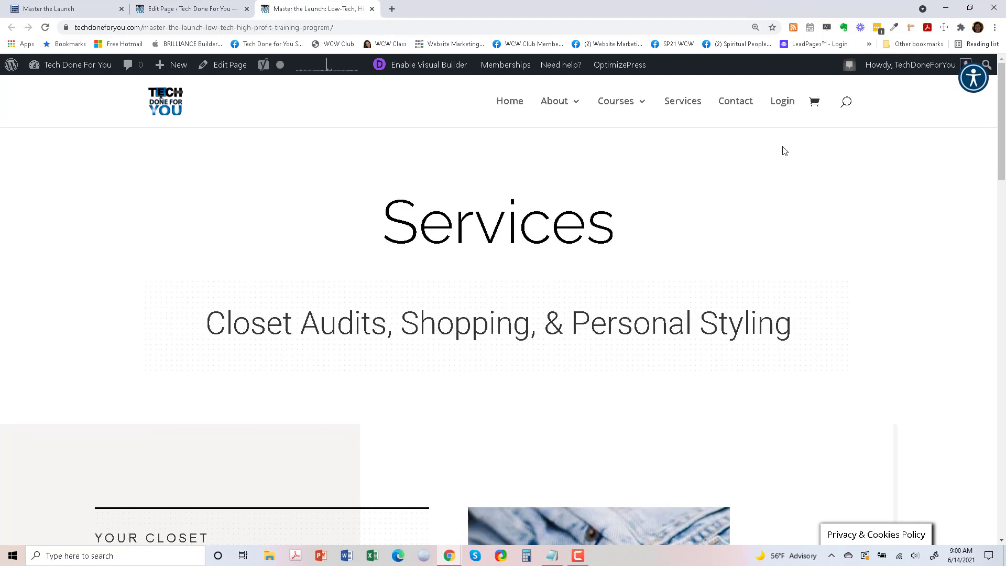
Enable the Visual Builder on the published page and look through the existing sales page from start to end.
click(42, 10)
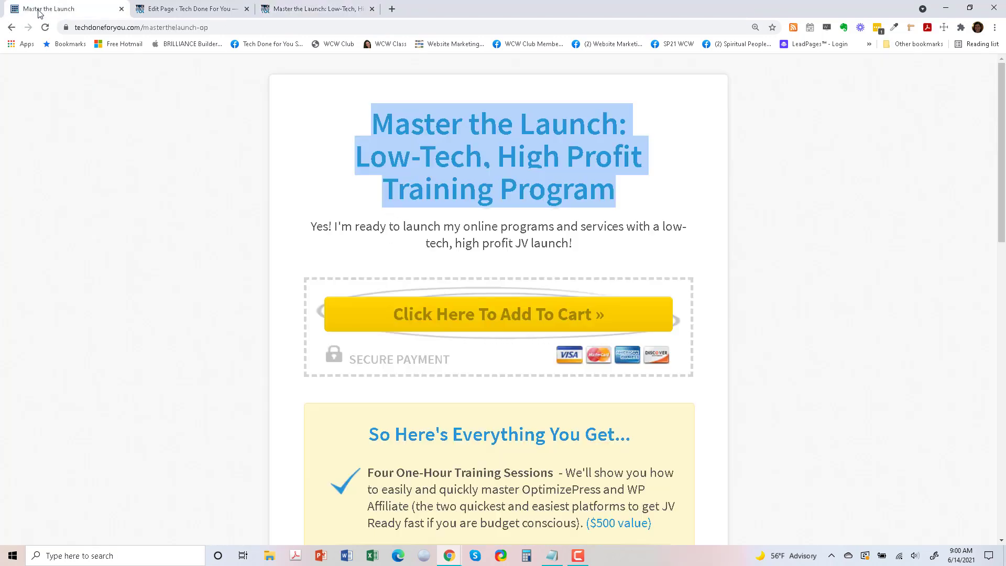
click(292, 10)
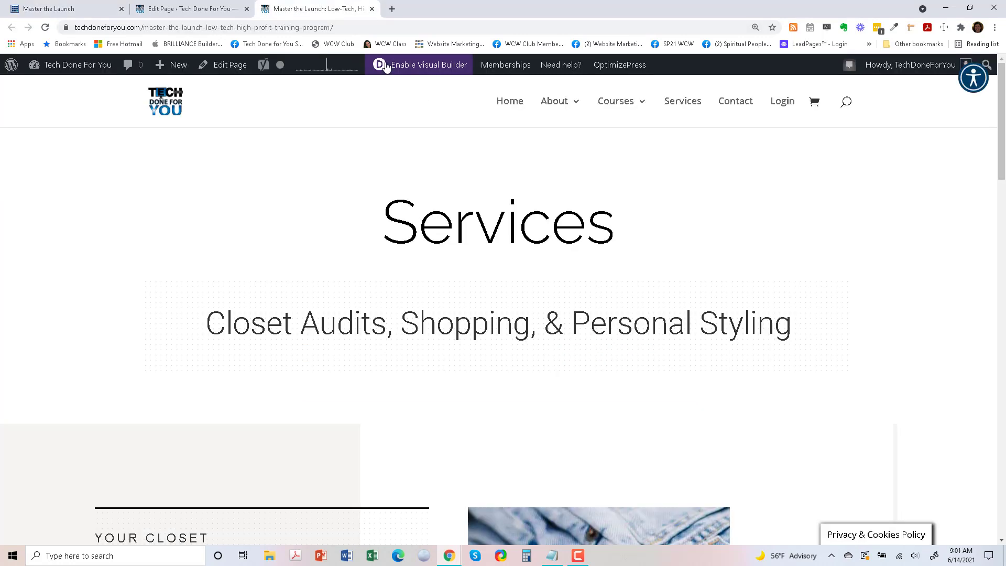
click(402, 70)
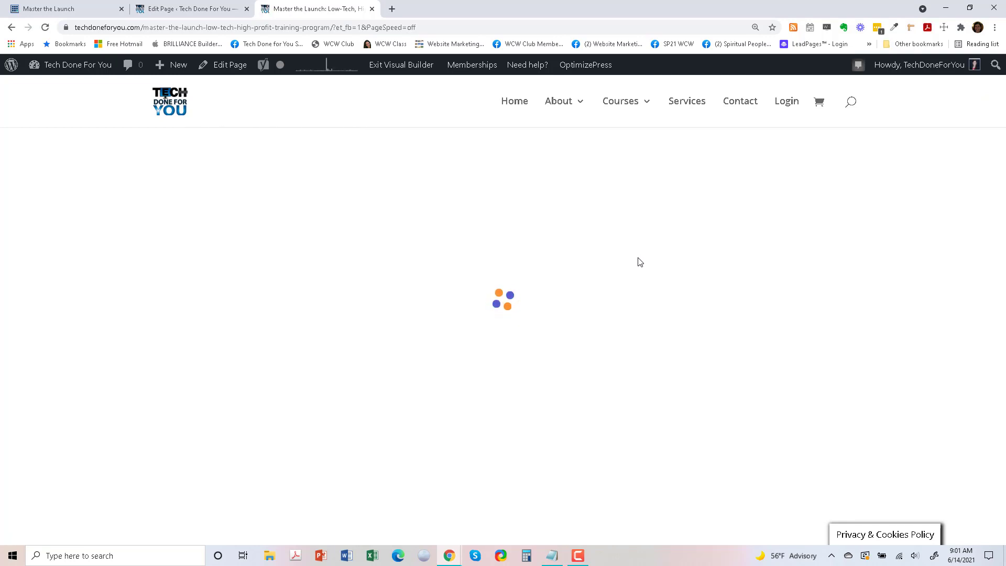
click(56, 6)
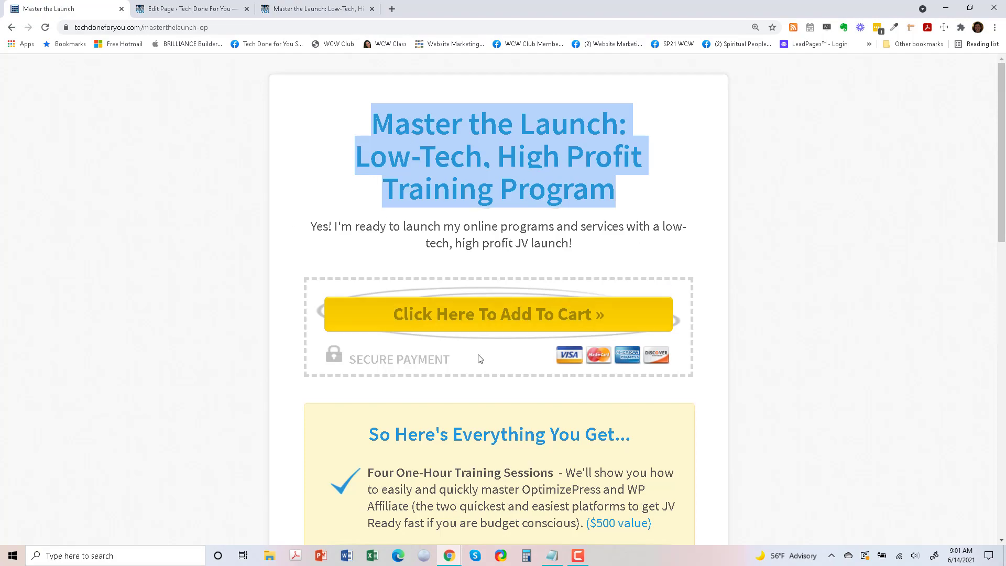
scroll(483, 381, down, 15)
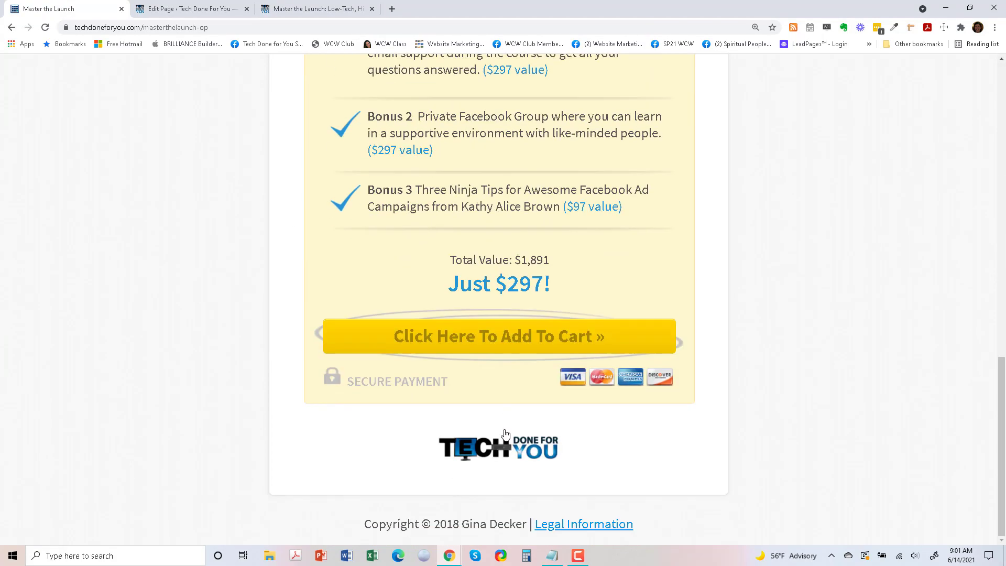
scroll(505, 434, up, 15)
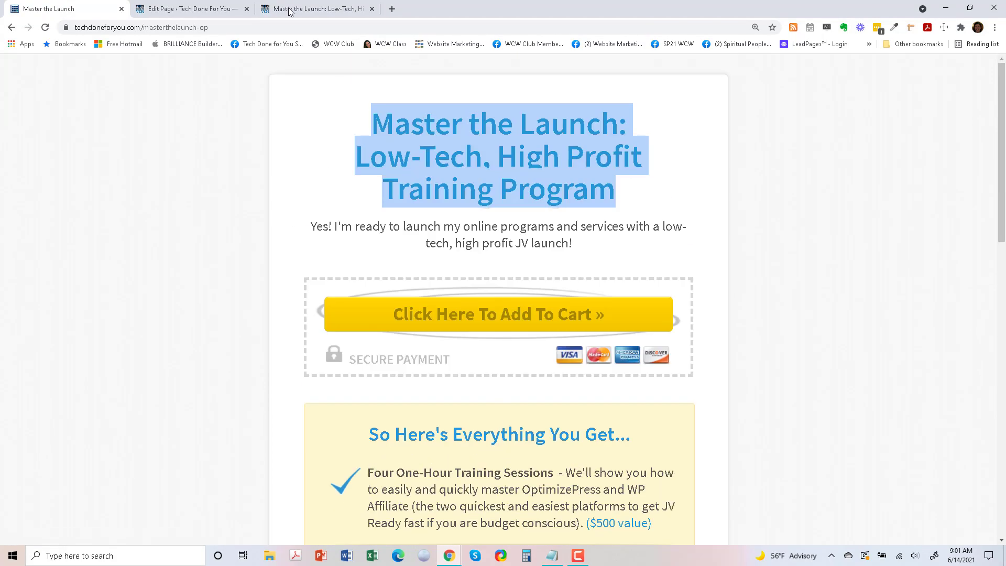
click(294, 7)
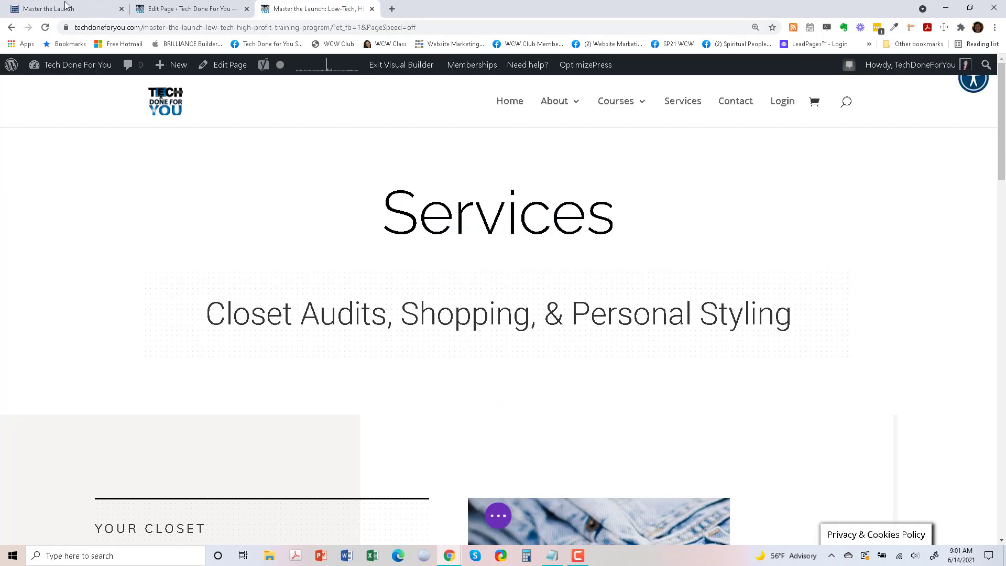
Replace the "Services" heading with "Master the Launch: Low-Tech, High Profit Training Program", copied from the existing sales page as plain text.
mouse_move(491, 215)
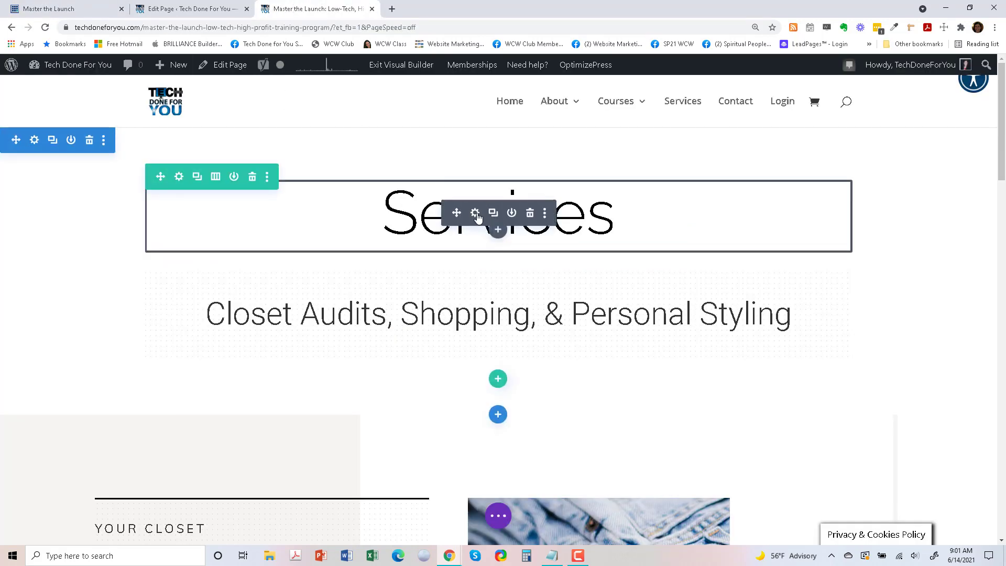
click(84, 5)
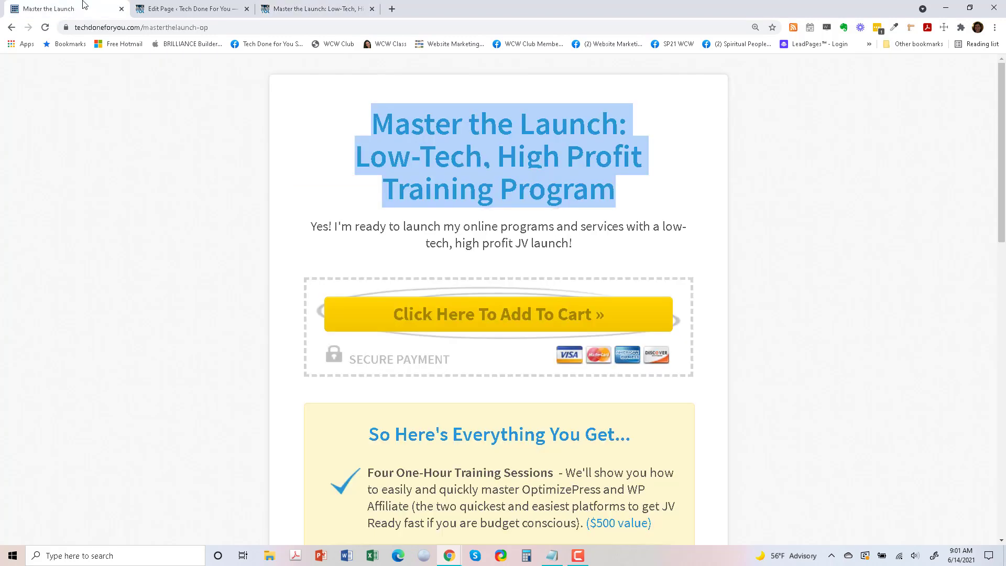
click(539, 185)
drag(616, 195, 371, 120)
key(ctrl+c)
click(320, 6)
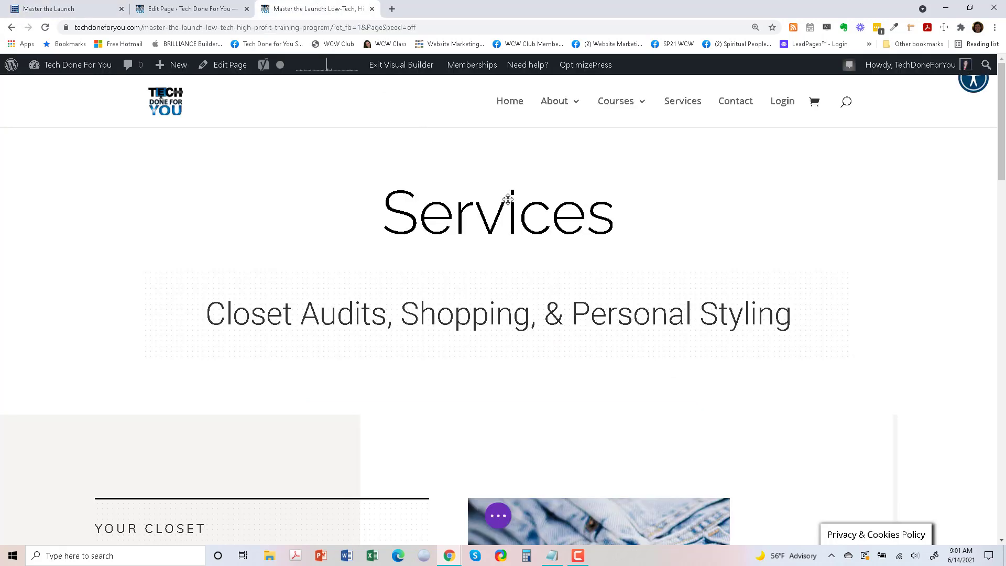
mouse_move(488, 212)
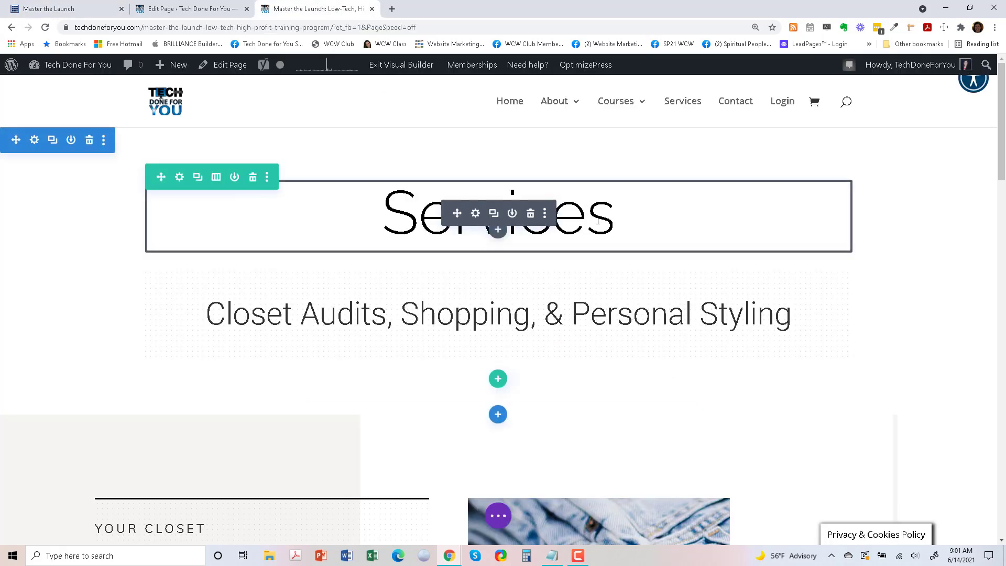
click(476, 214)
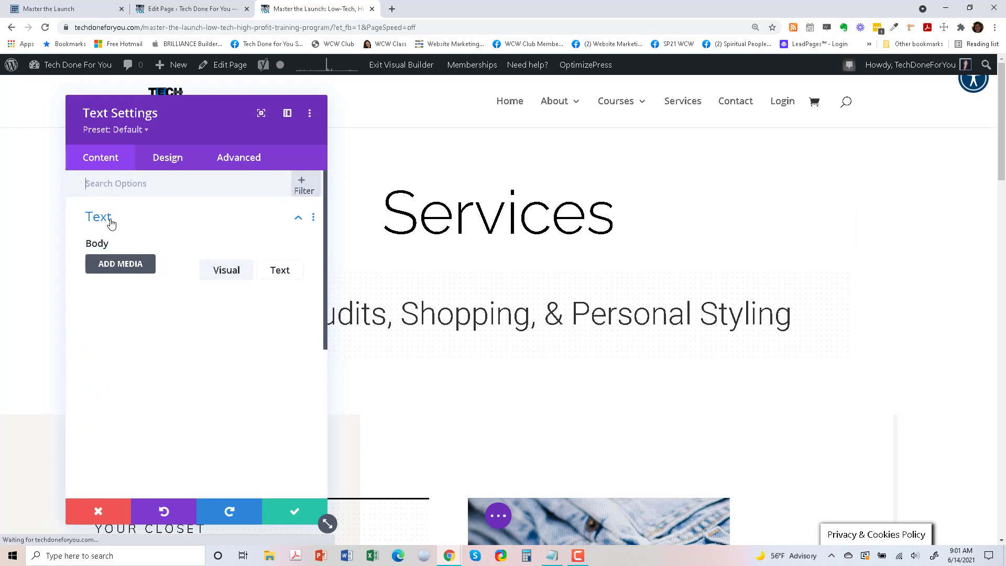
drag(190, 368, 95, 369)
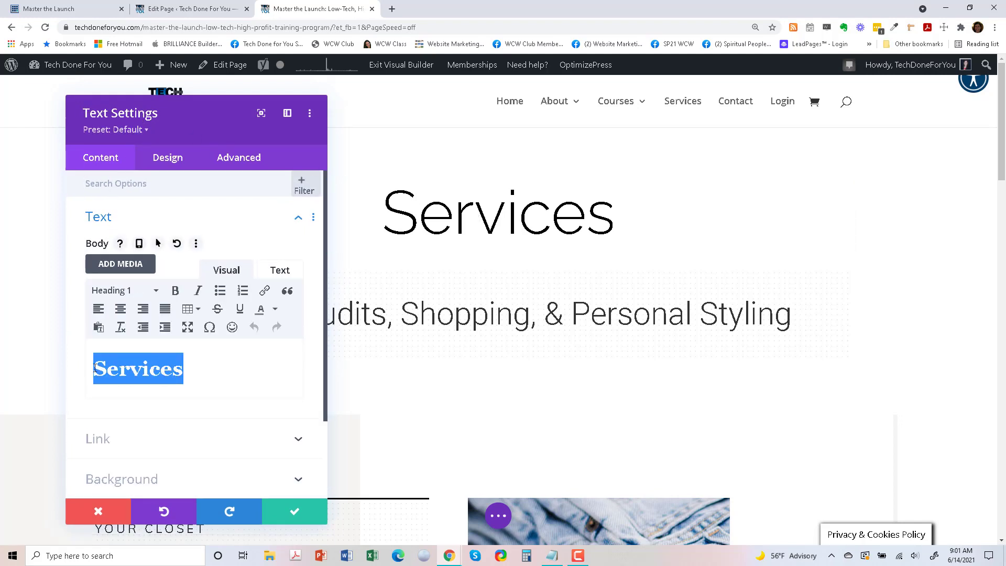
right_click(120, 372)
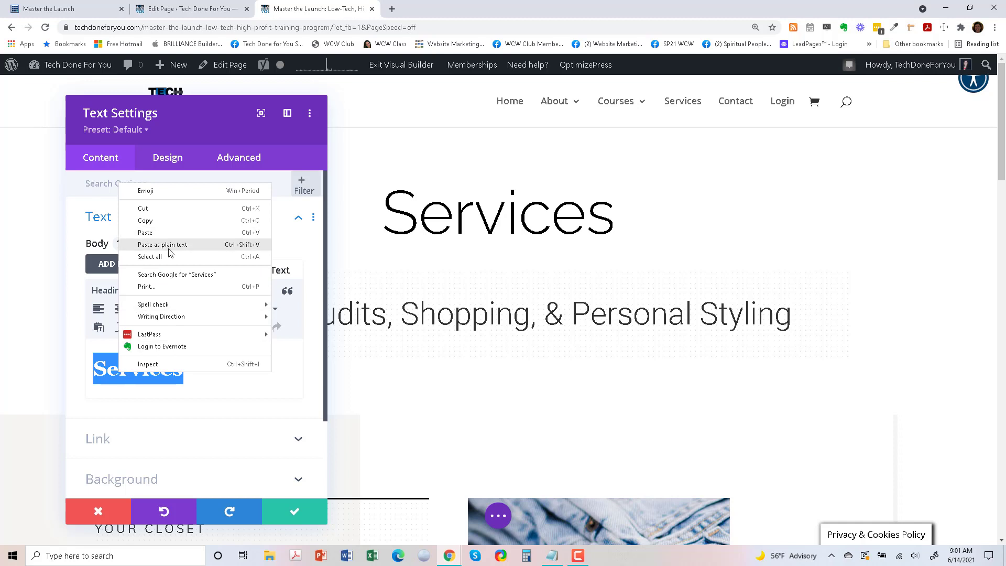
click(162, 244)
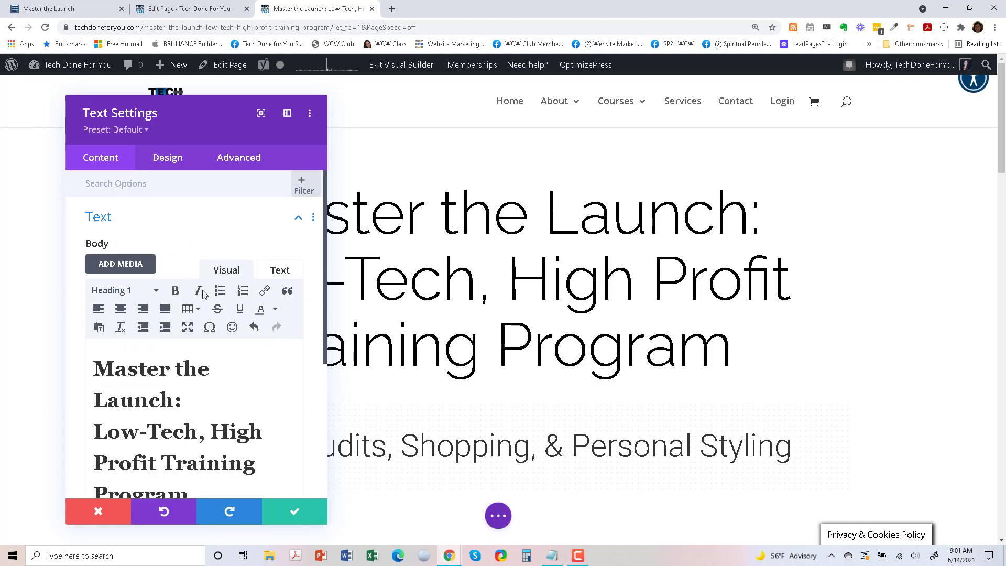
Set the heading module's admin label to "Master the Launch: Low-Tech, High Profit Training Program" and save the module.
scroll(229, 438, down, 5)
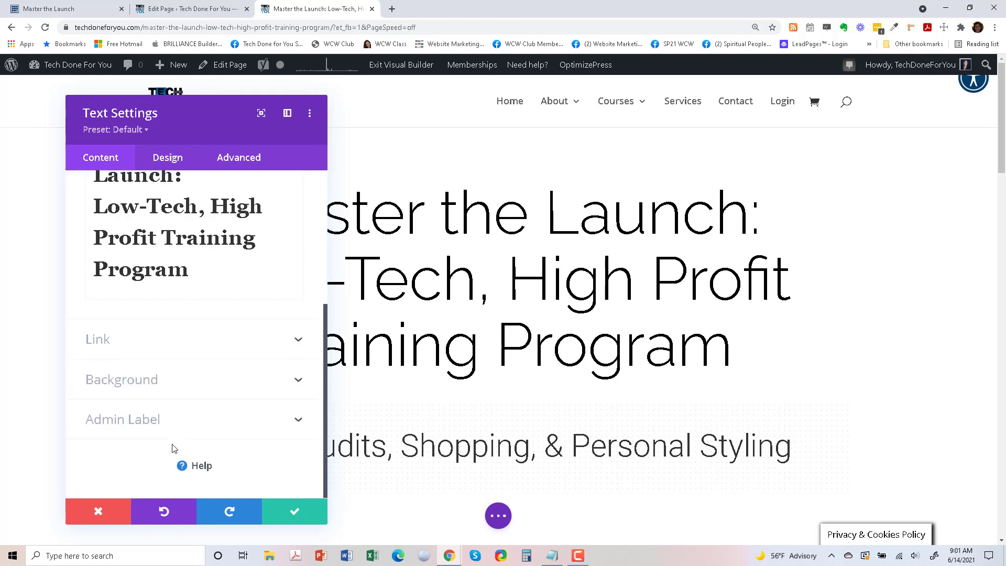
click(155, 422)
click(85, 391)
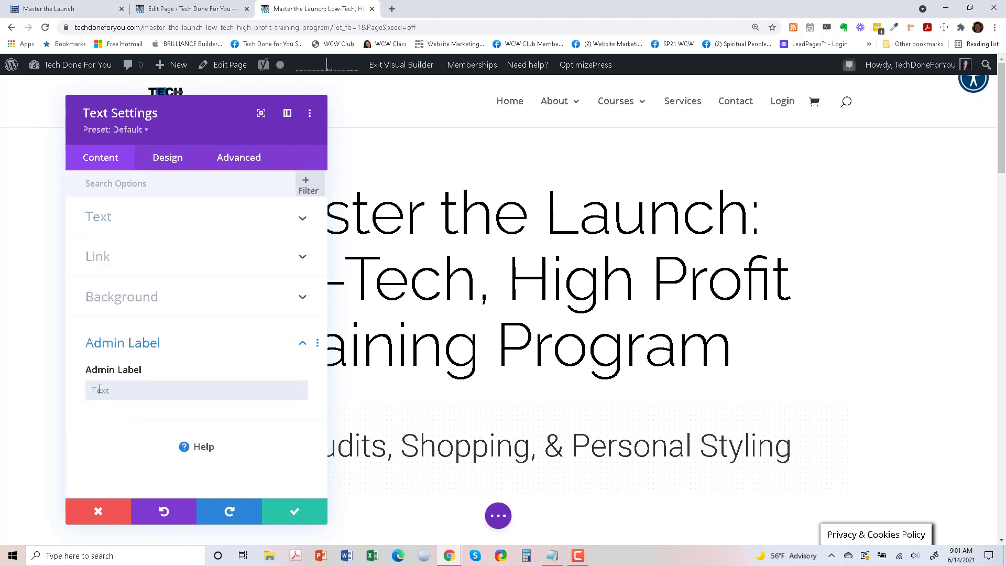
right_click(99, 390)
click(137, 294)
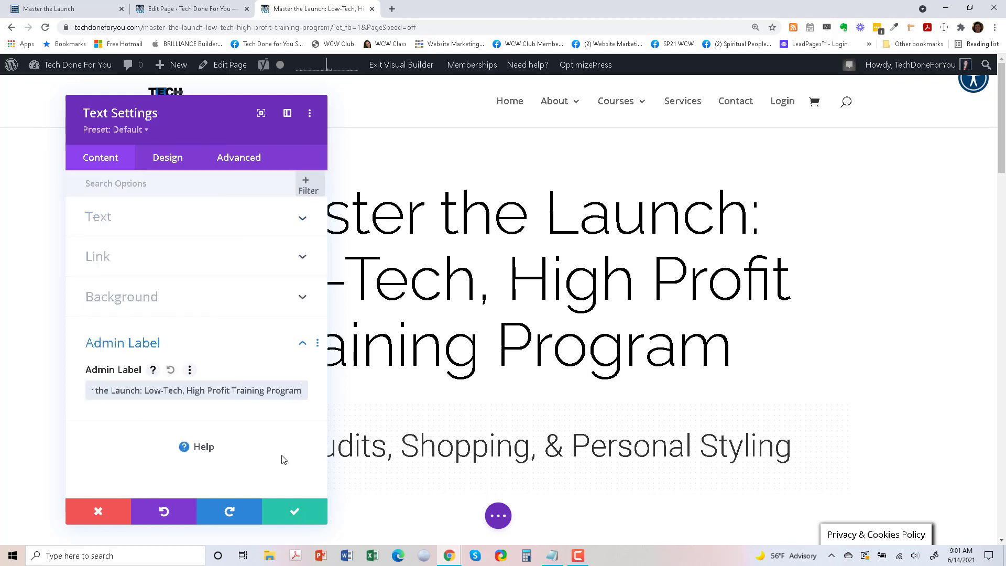
click(296, 519)
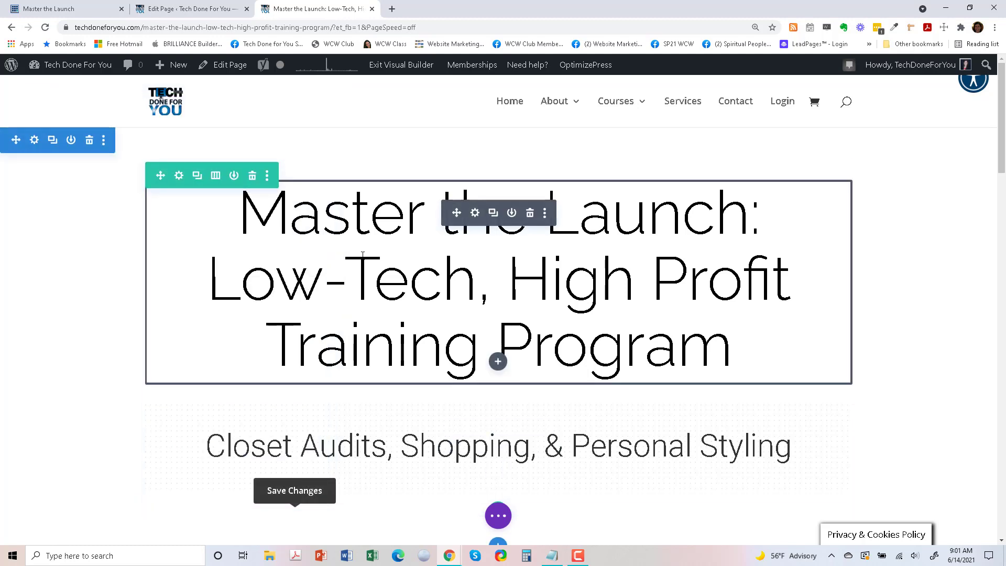
Replace the "Closet Audits" subheading with the sales page's "Yes! I'm ready to launch my online programs and services with a low-tech, high profit JV launch!".
click(63, 9)
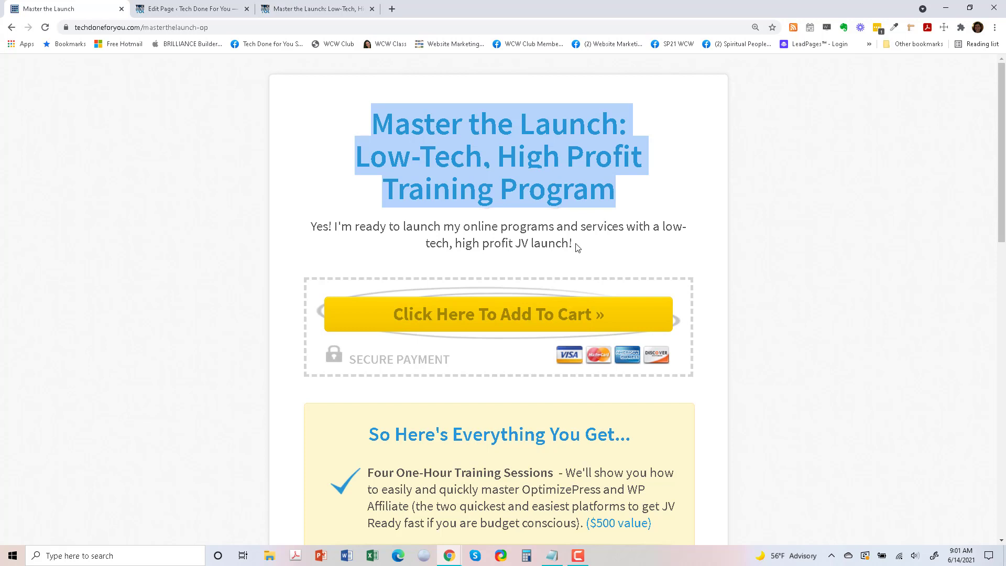
drag(577, 247, 296, 234)
right_click(427, 231)
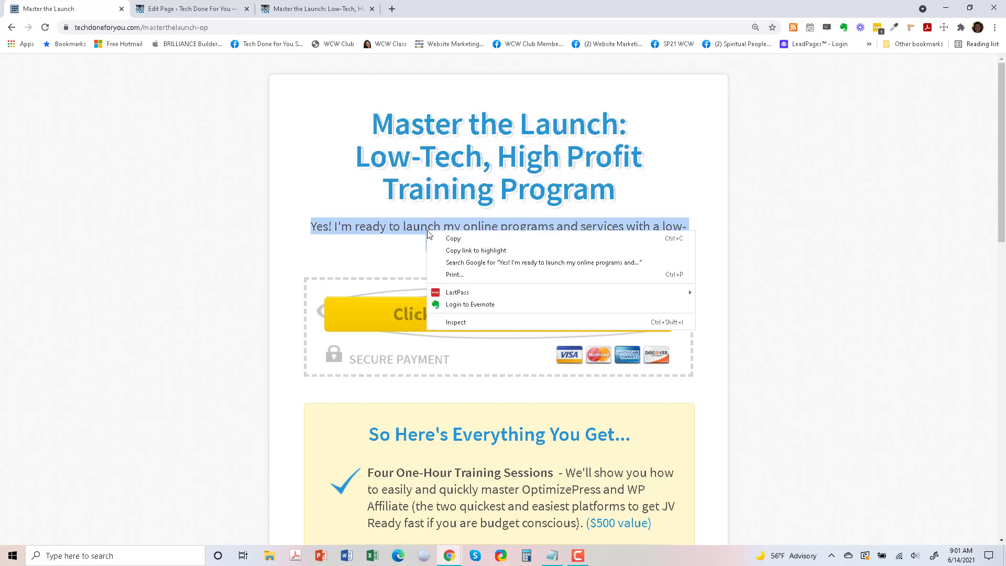
click(445, 237)
click(294, 9)
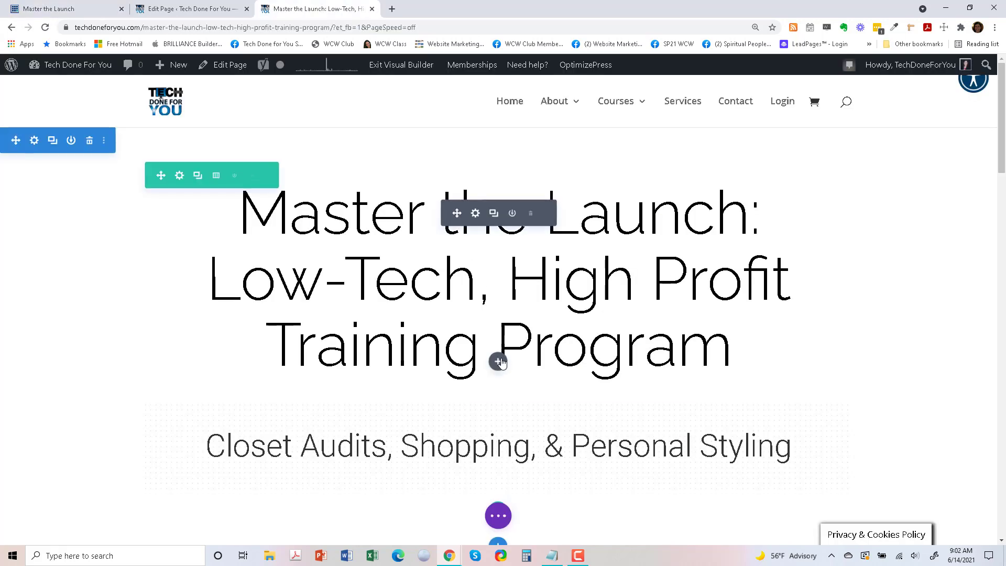
scroll(500, 366, down, 1)
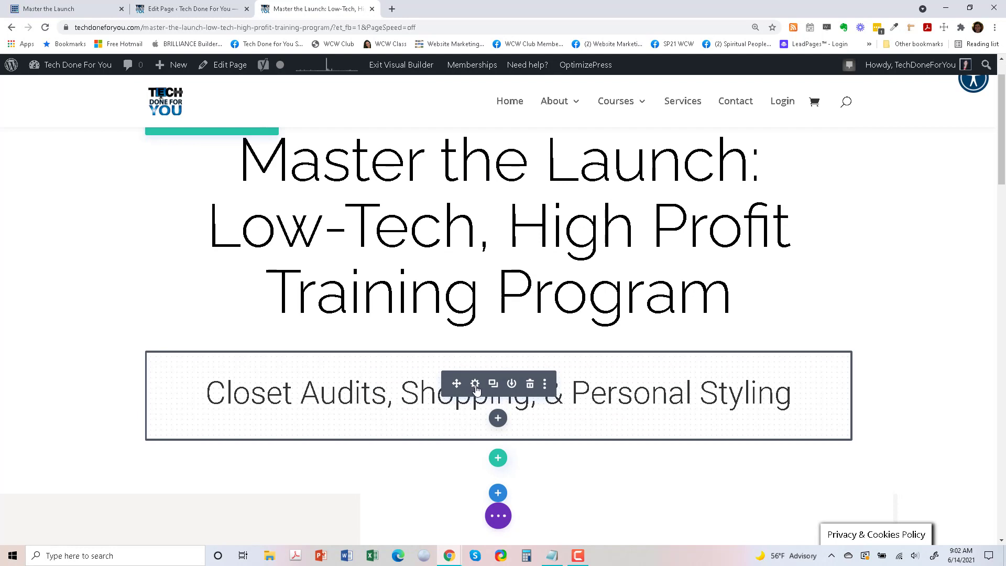
click(475, 384)
drag(242, 388, 125, 371)
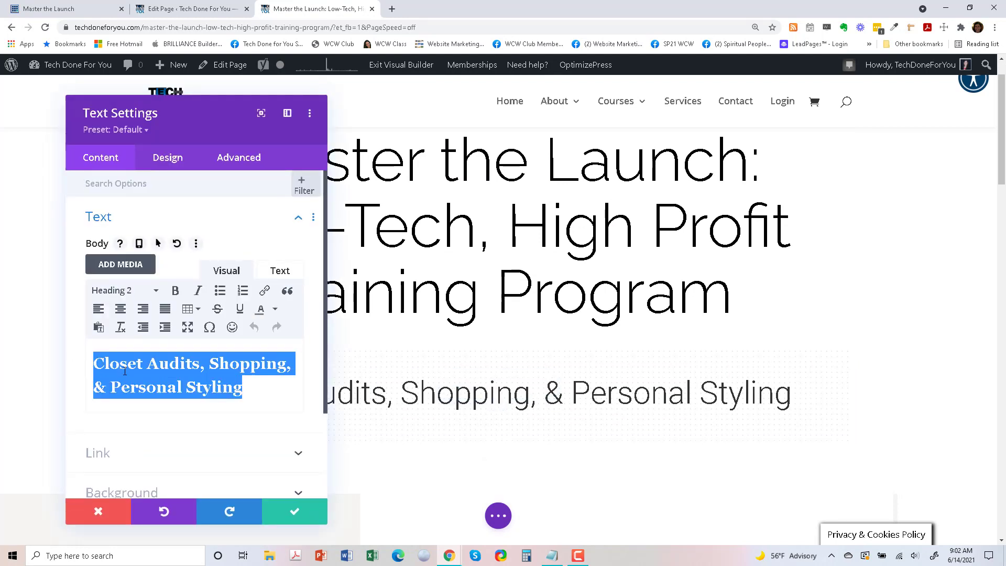
right_click(135, 370)
click(167, 241)
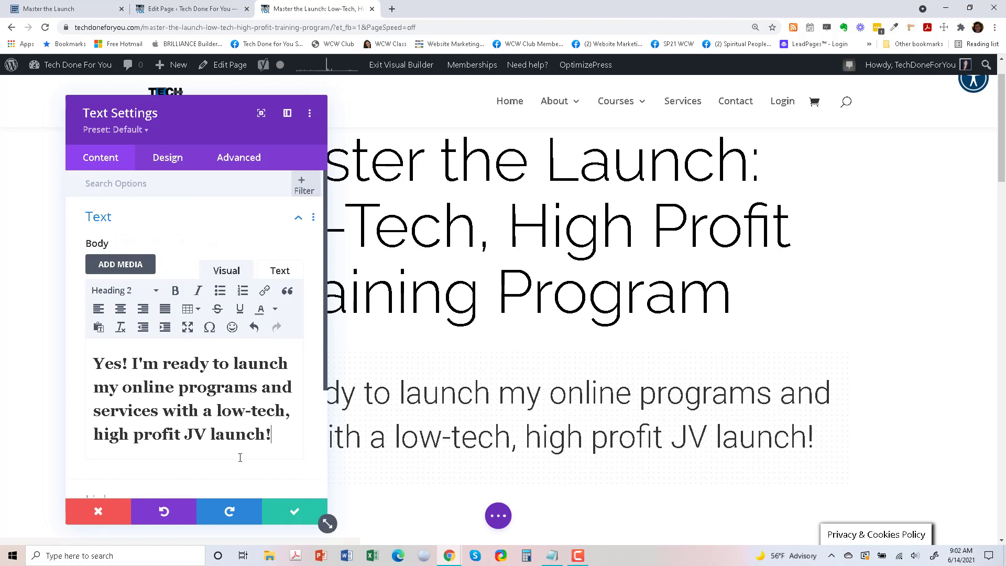
Use the same "Yes! I'm ready to launch..." sentence as the subheading module's admin label and save the module.
scroll(240, 458, down, 3)
click(148, 420)
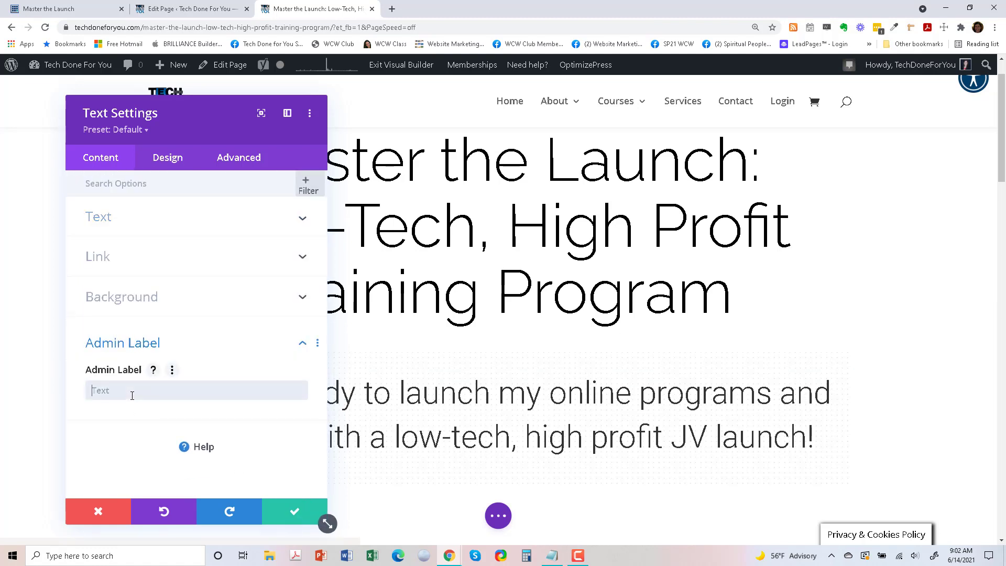
right_click(132, 395)
click(194, 297)
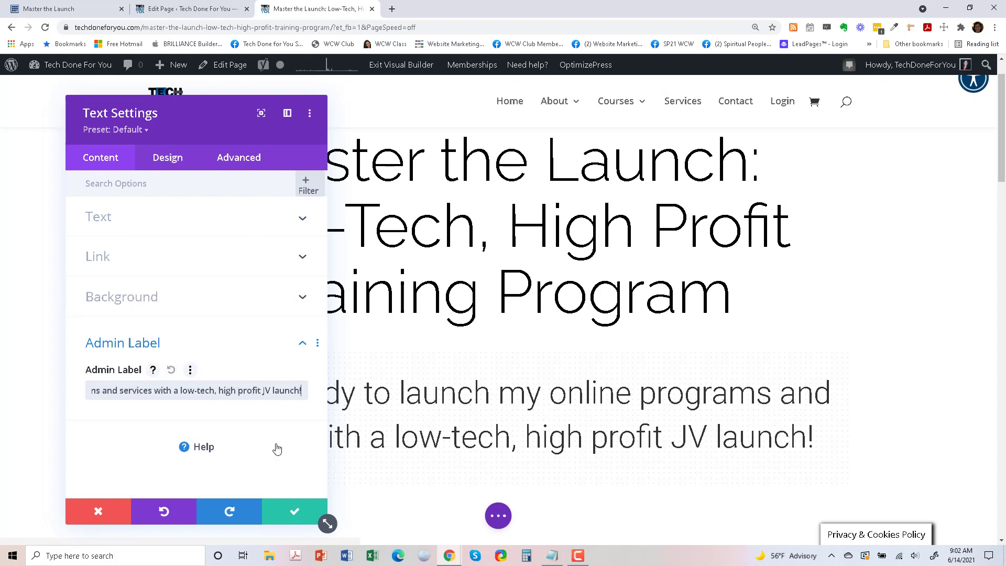
click(295, 510)
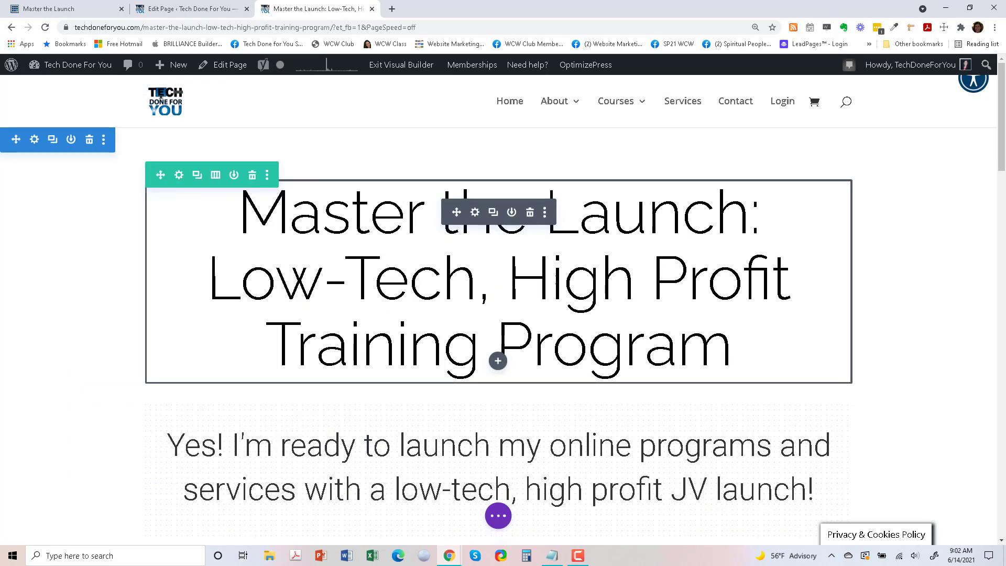
Compare the new page's remaining template sections with the add-to-cart area on the original sales page.
scroll(556, 306, down, 1)
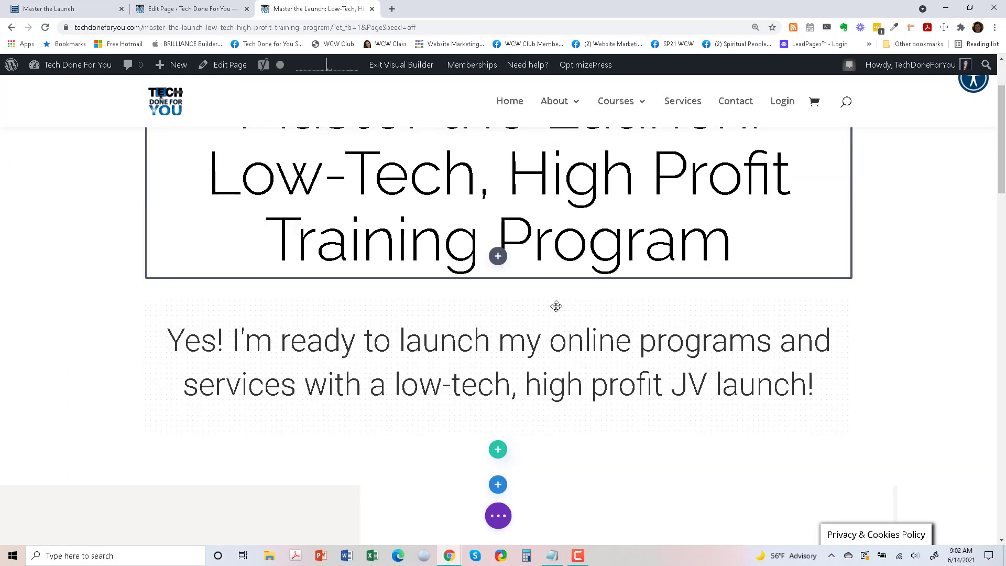
click(49, 10)
scroll(580, 287, down, 1)
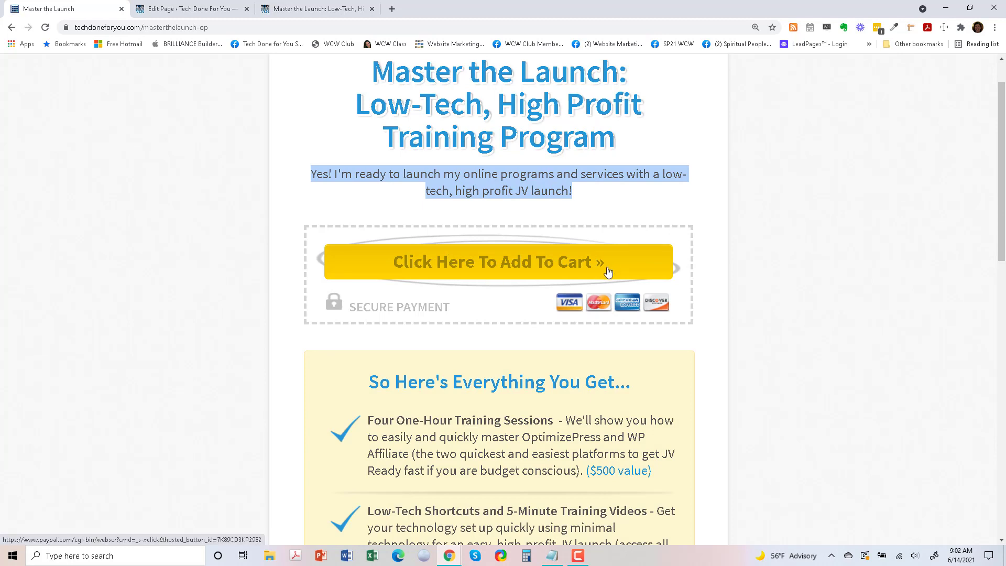
click(291, 8)
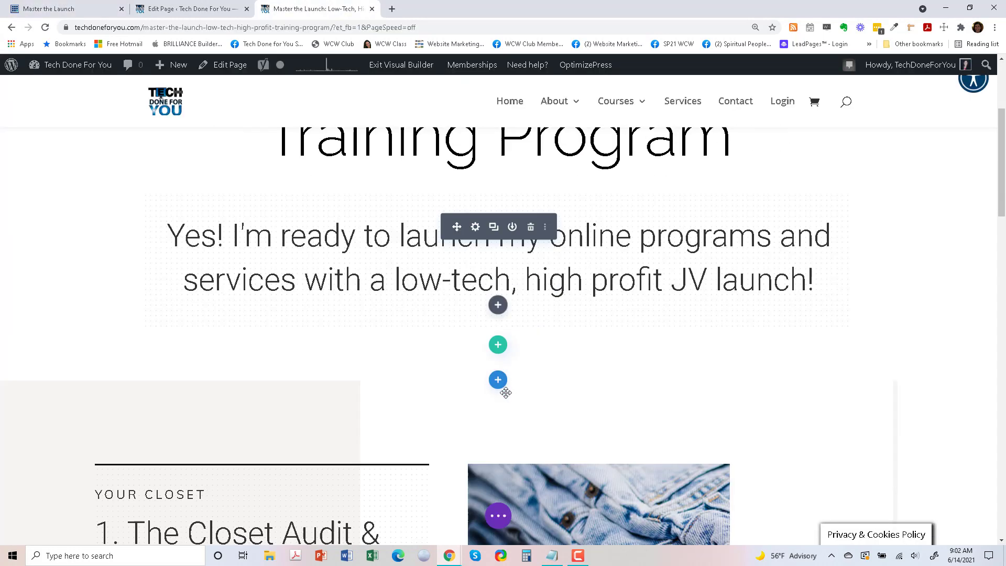
scroll(573, 530, down, 7)
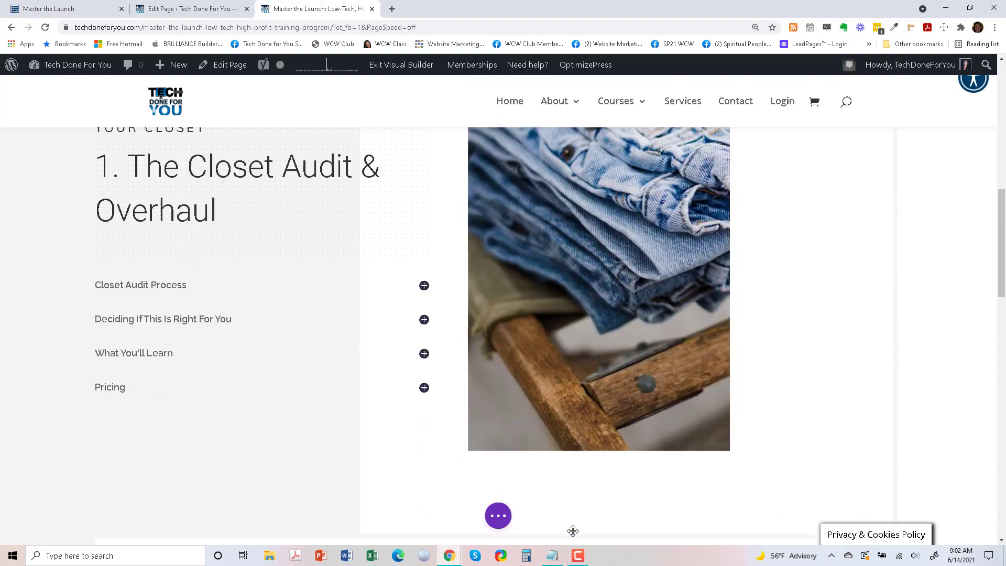
scroll(573, 530, down, 20)
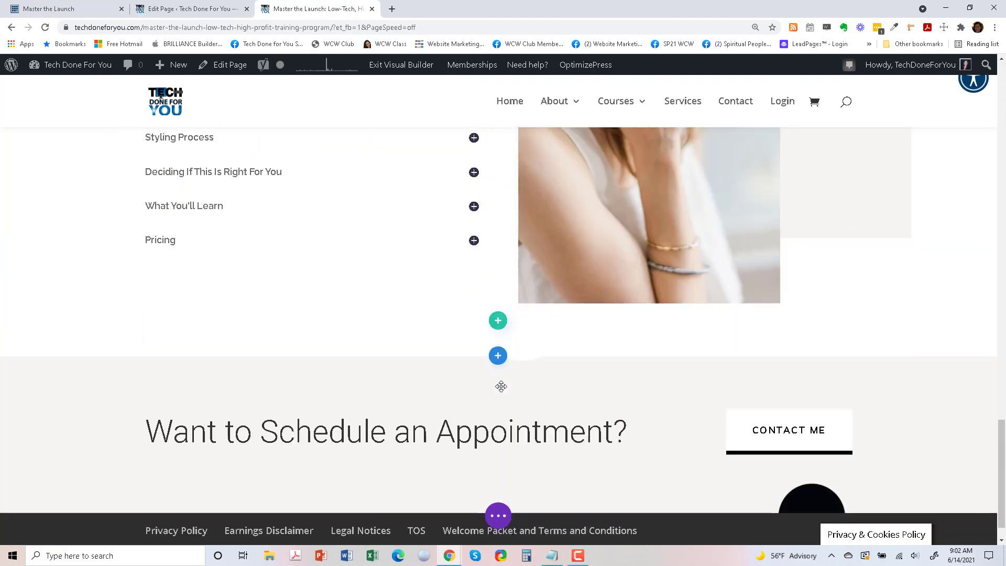
scroll(501, 387, down, 1)
scroll(625, 392, up, 20)
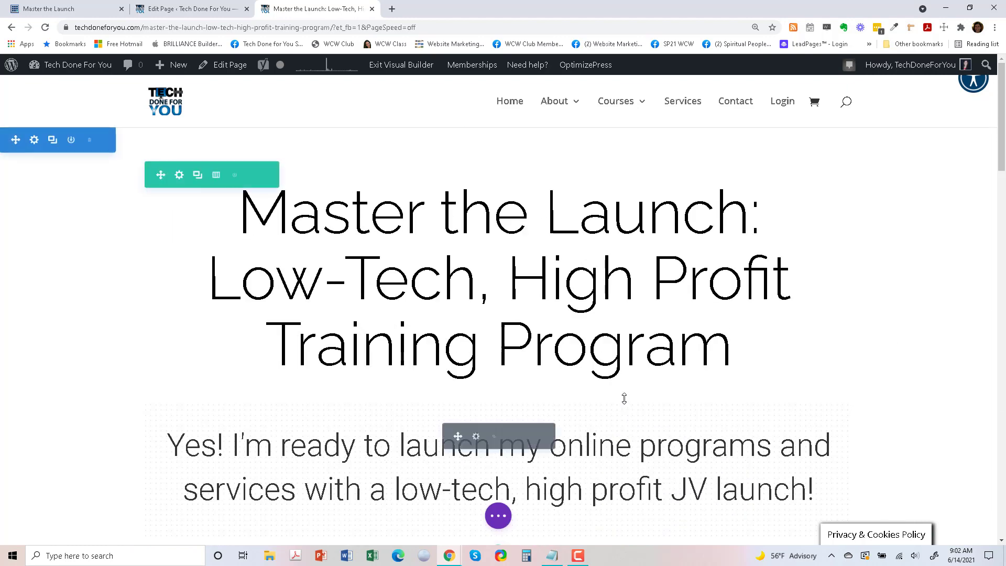
Delete the three numbered service sections (closet audit, shopping day and styling) between the header and footer, and save the page.
scroll(624, 398, down, 6)
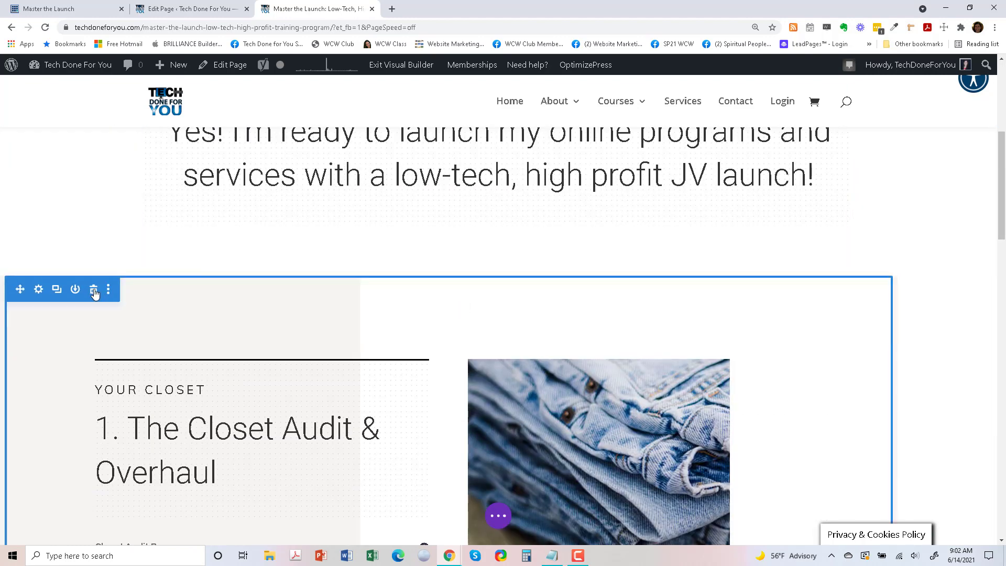
click(94, 291)
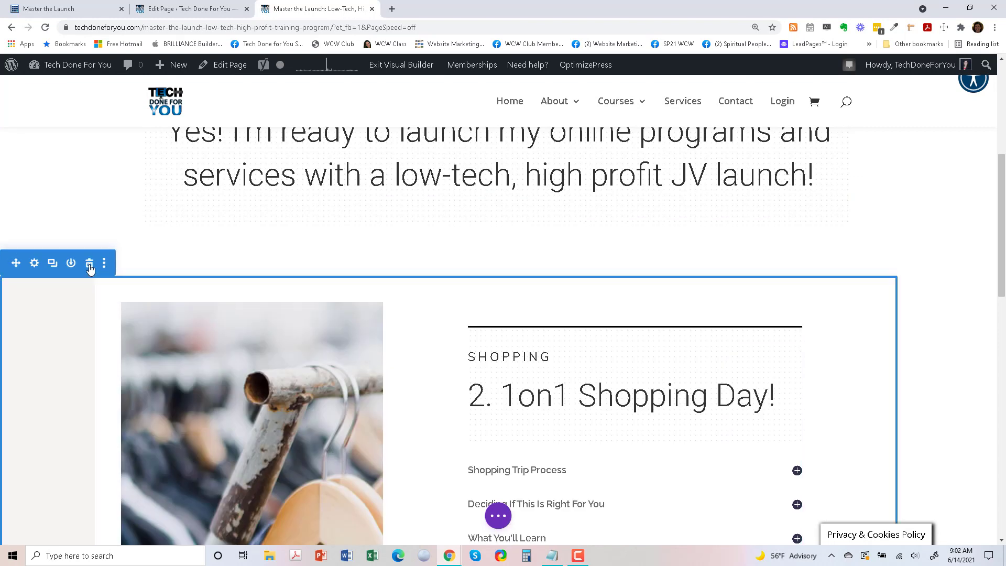
click(90, 265)
click(90, 264)
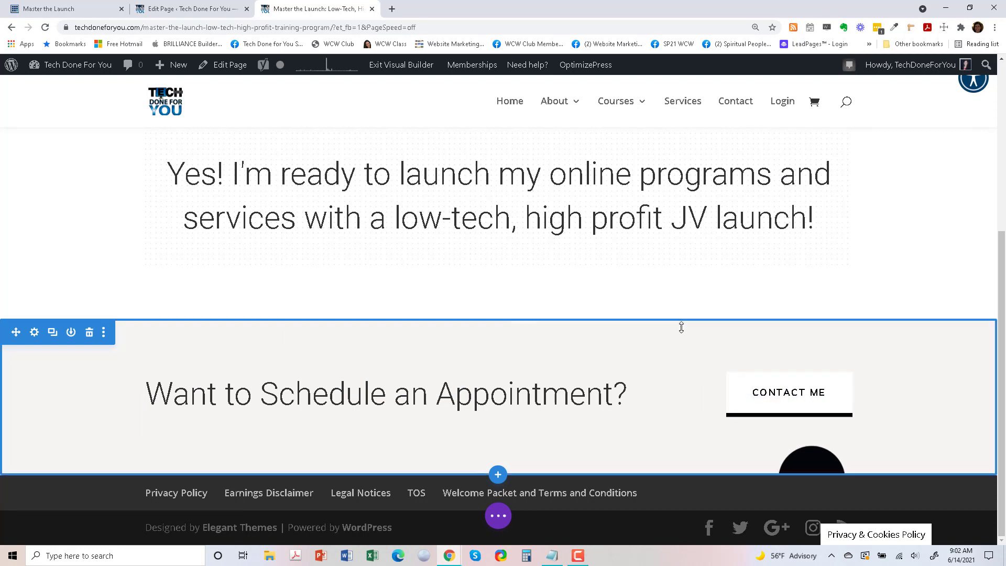
scroll(680, 328, up, 4)
scroll(671, 366, down, 2)
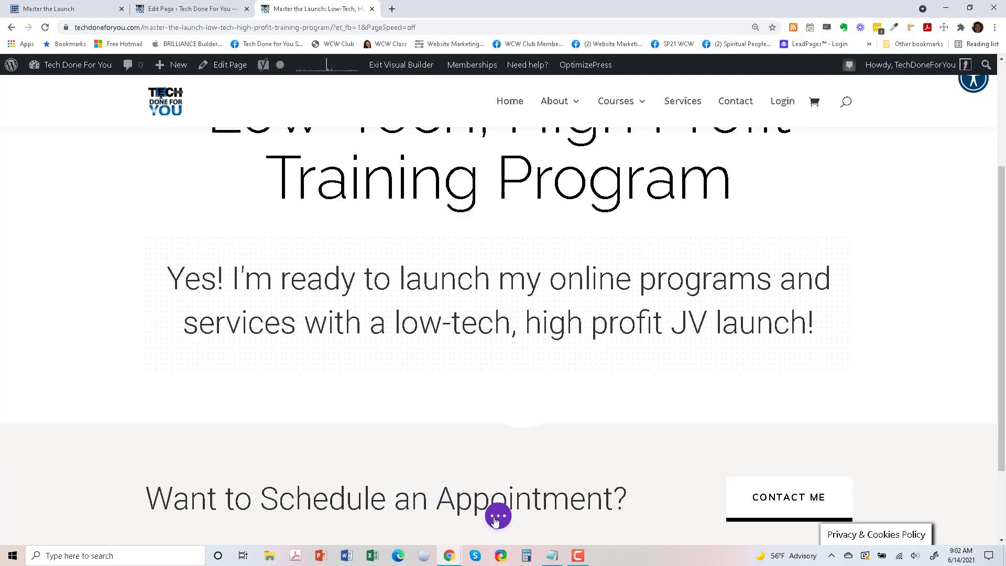
click(499, 517)
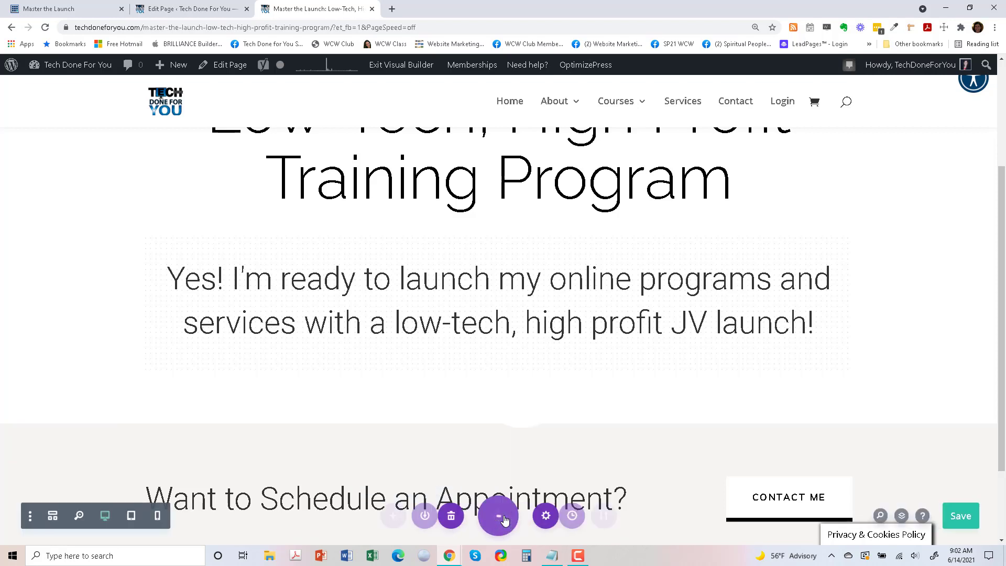
click(959, 517)
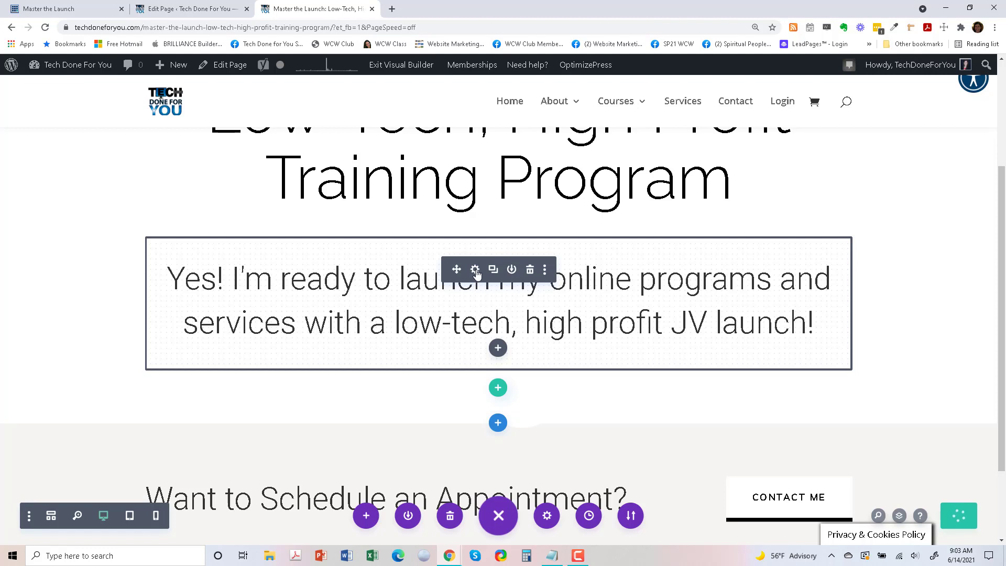
Check the add-to-cart area on the original sales page, and return to the new page.
click(22, 4)
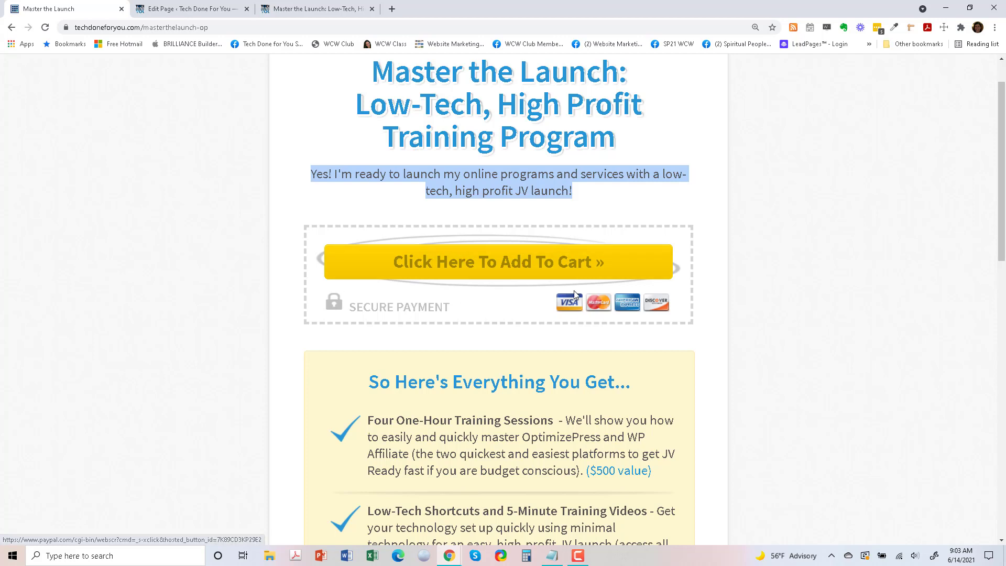
click(291, 5)
mouse_move(484, 351)
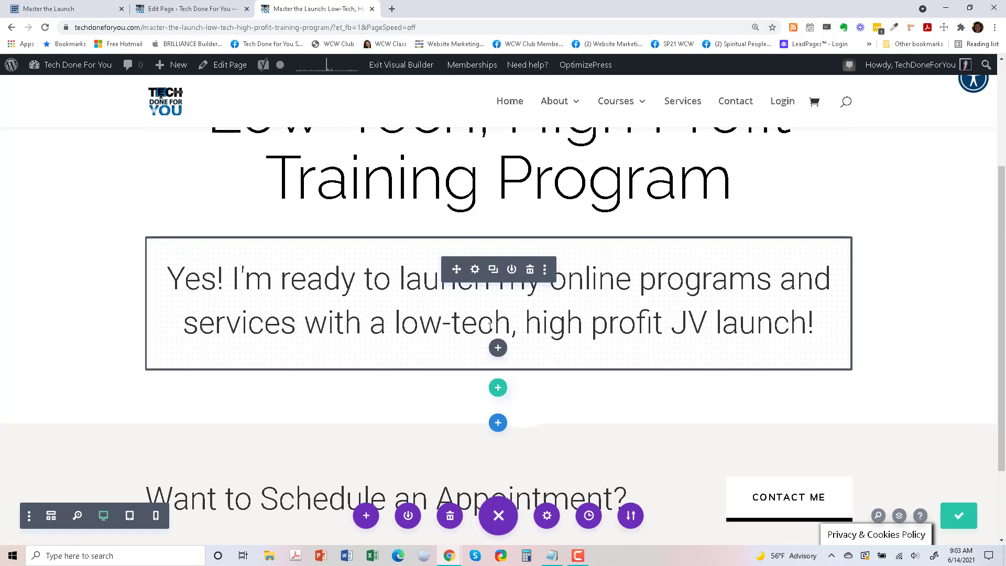
Look through the outdated back-end copy of the page and close its Edit Page tab.
click(181, 5)
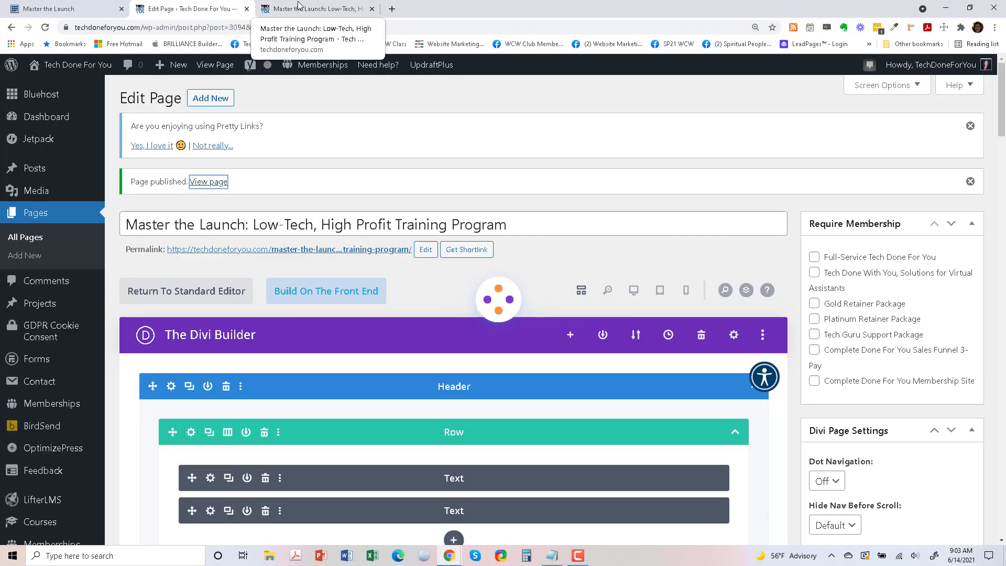
scroll(544, 400, down, 20)
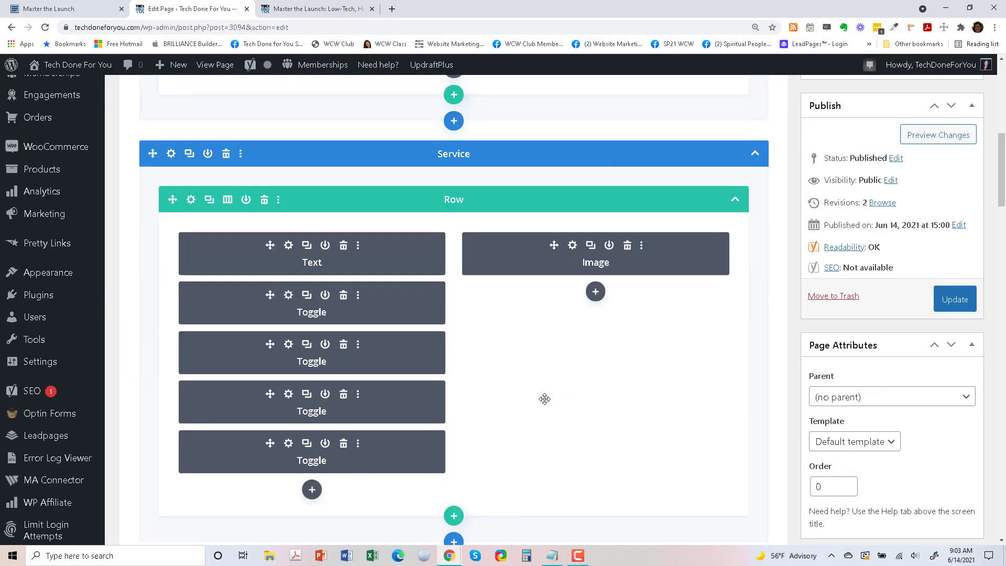
scroll(545, 398, down, 5)
scroll(545, 399, up, 20)
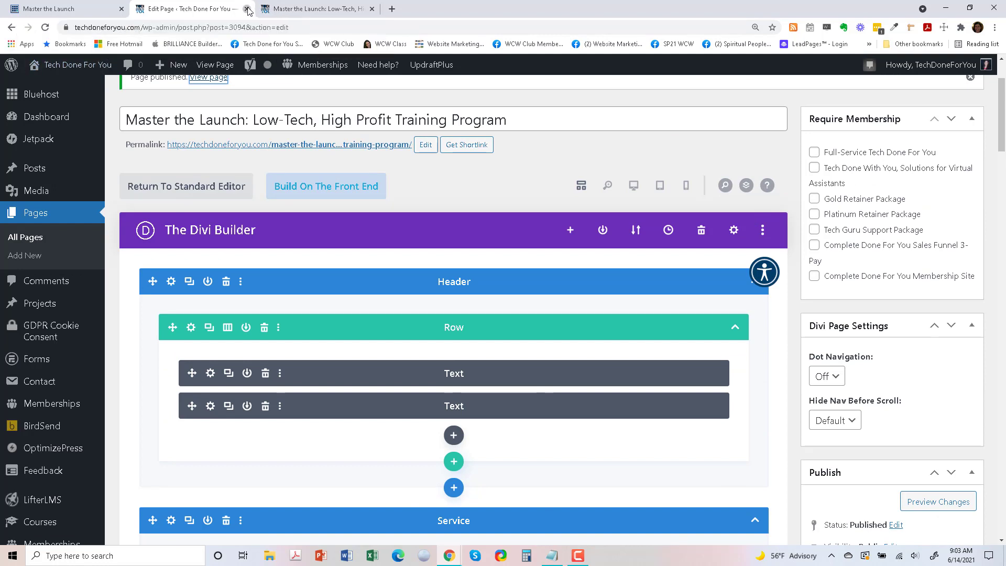
click(247, 9)
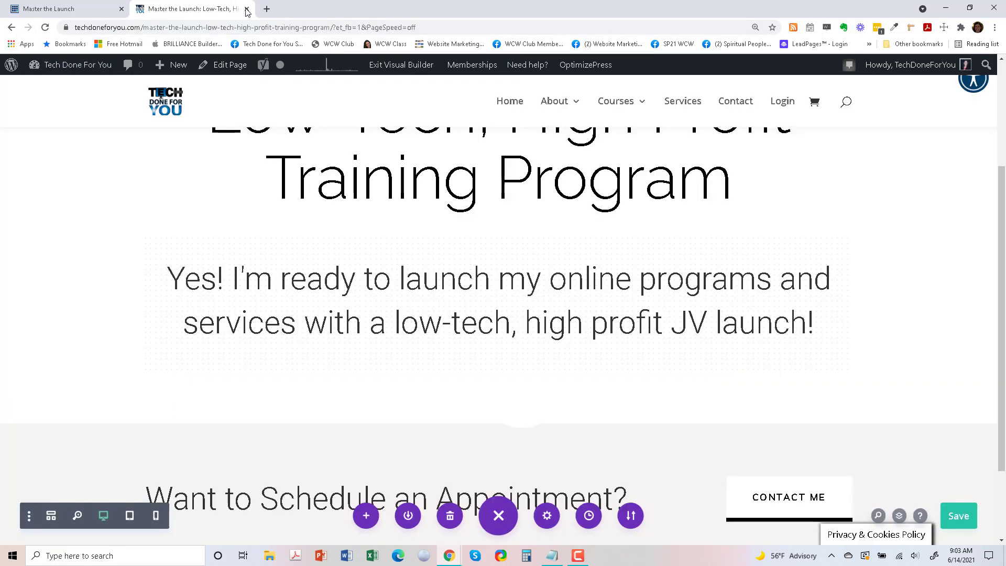
Exit the visual builder, check the live page, and reopen it in the back-end page editor.
click(392, 64)
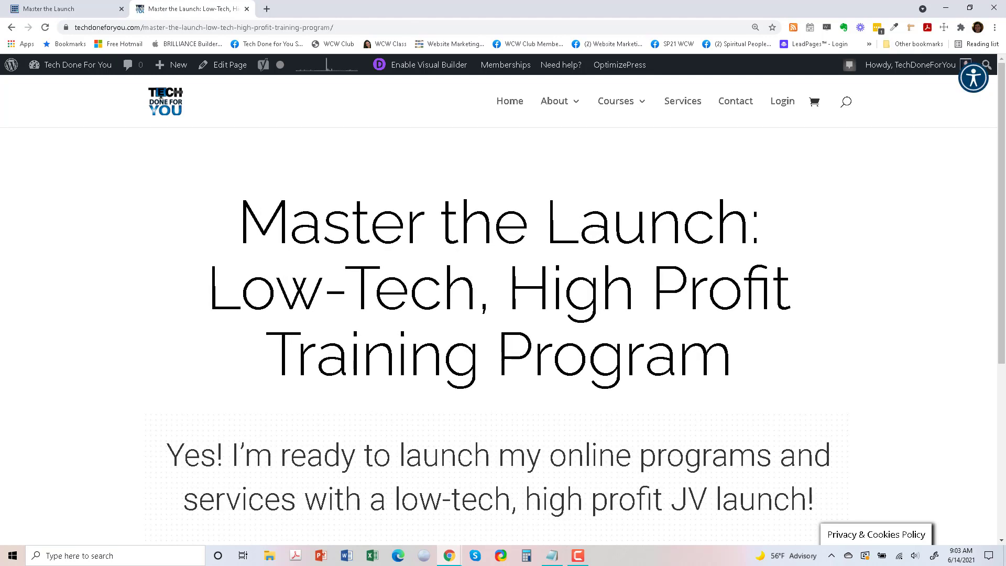
scroll(602, 220, down, 5)
scroll(604, 233, up, 4)
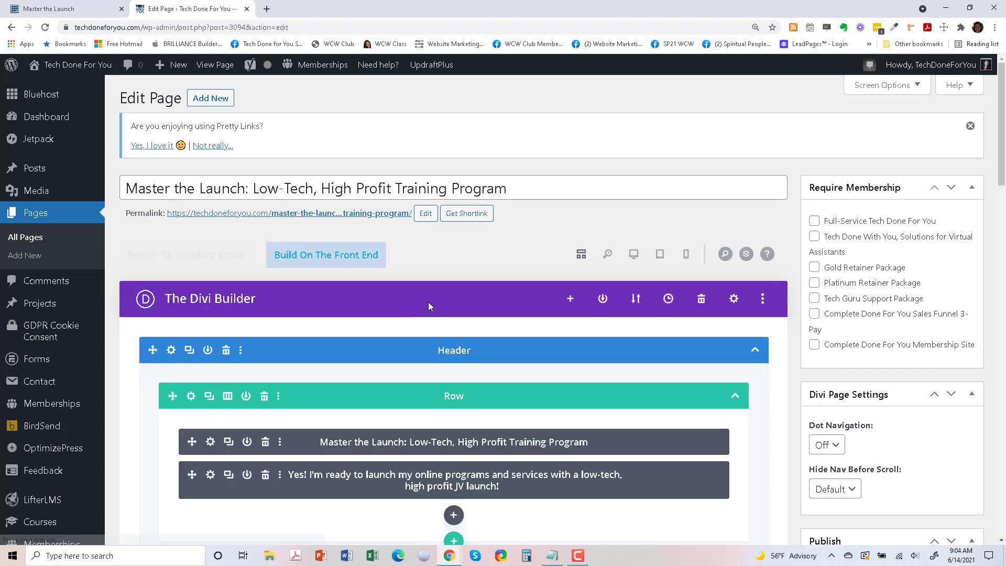
Insert a Woo Add To Cart module below the subheading in the Header row, with Effortless Launch Formula as its product.
scroll(469, 278, down, 4)
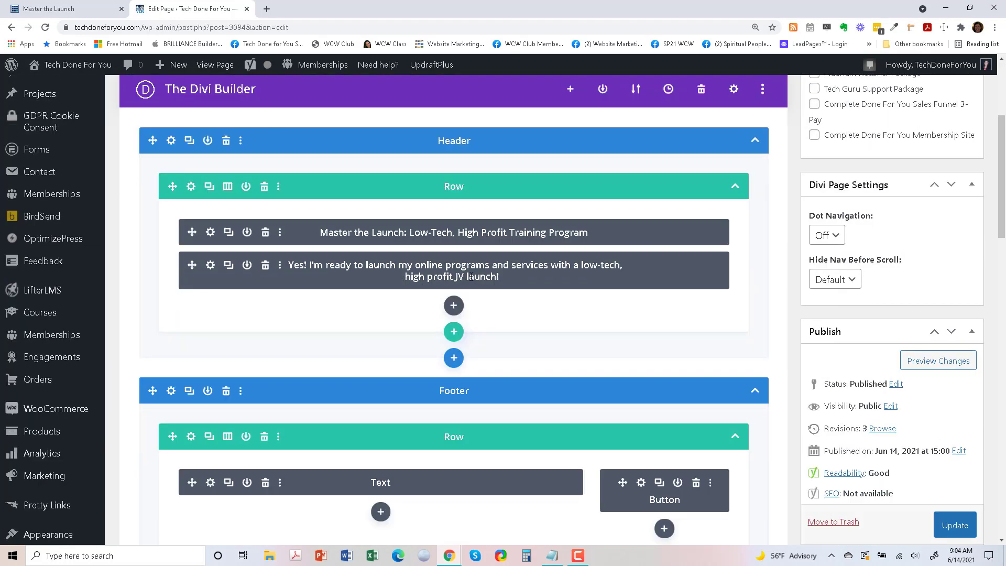
scroll(499, 246, down, 4)
scroll(440, 244, up, 5)
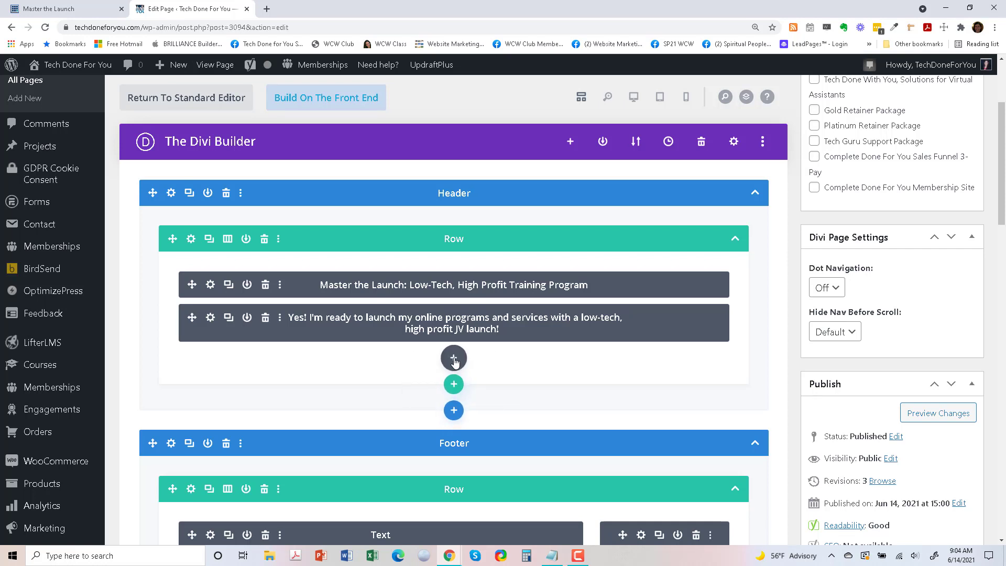
click(454, 360)
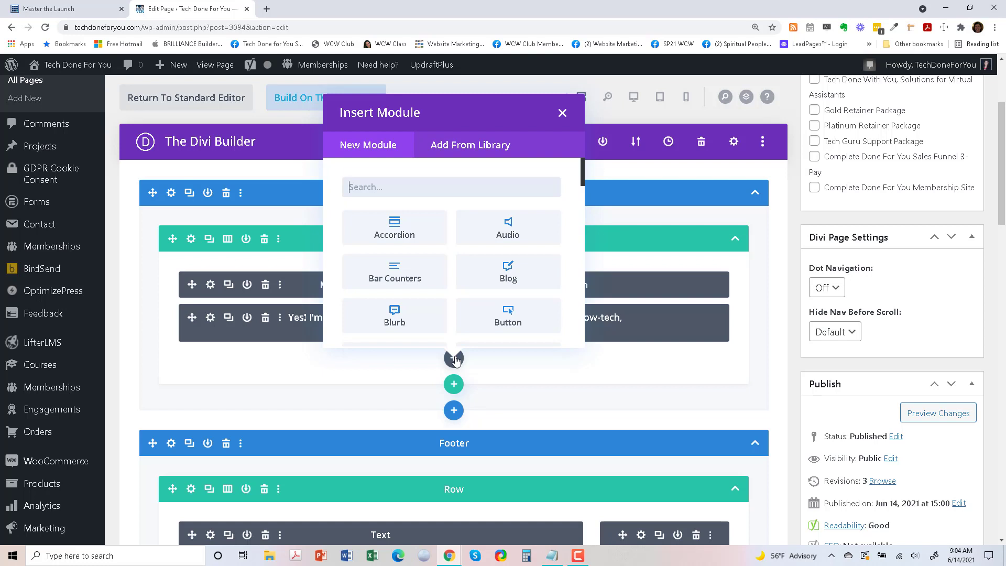
text(add to)
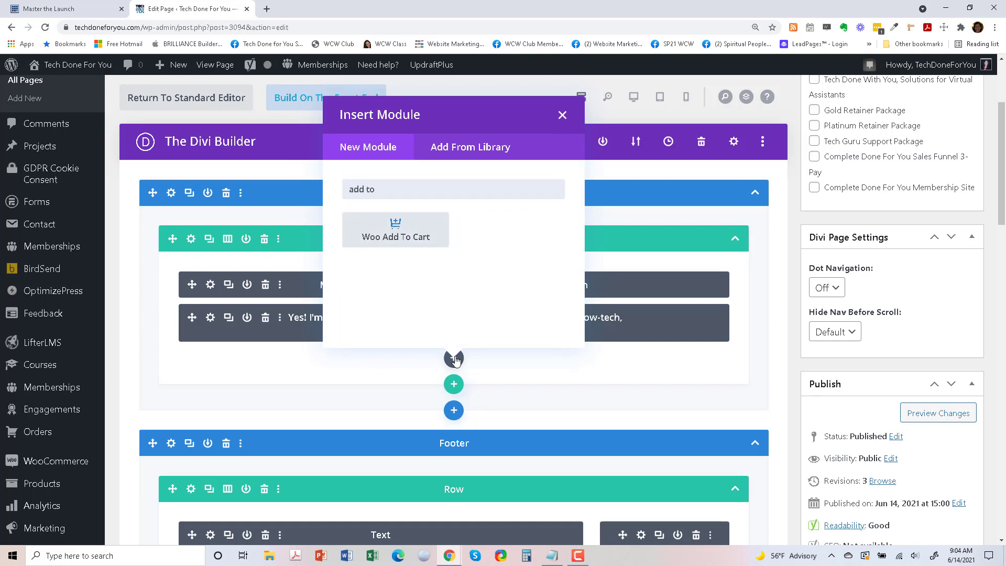
click(396, 227)
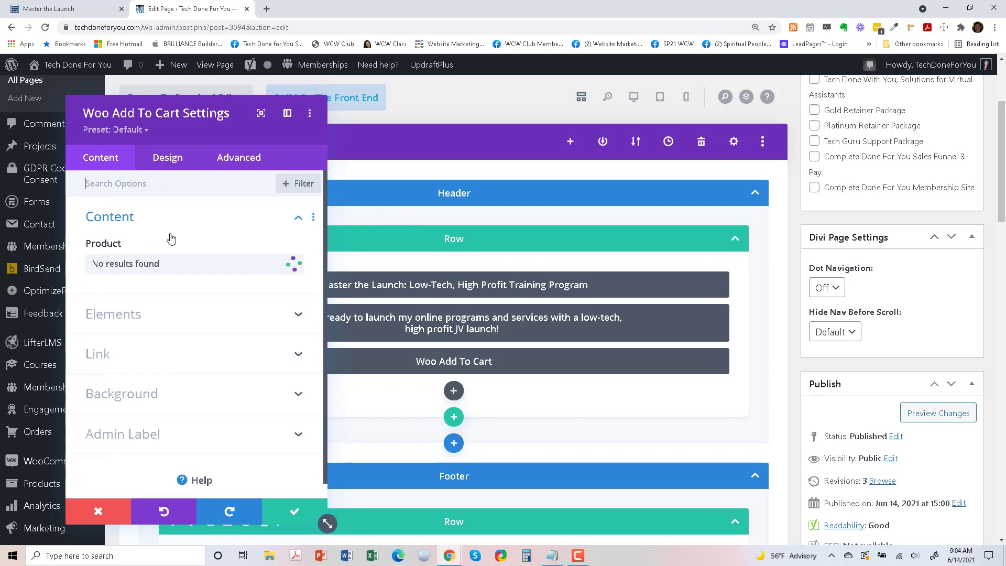
click(217, 272)
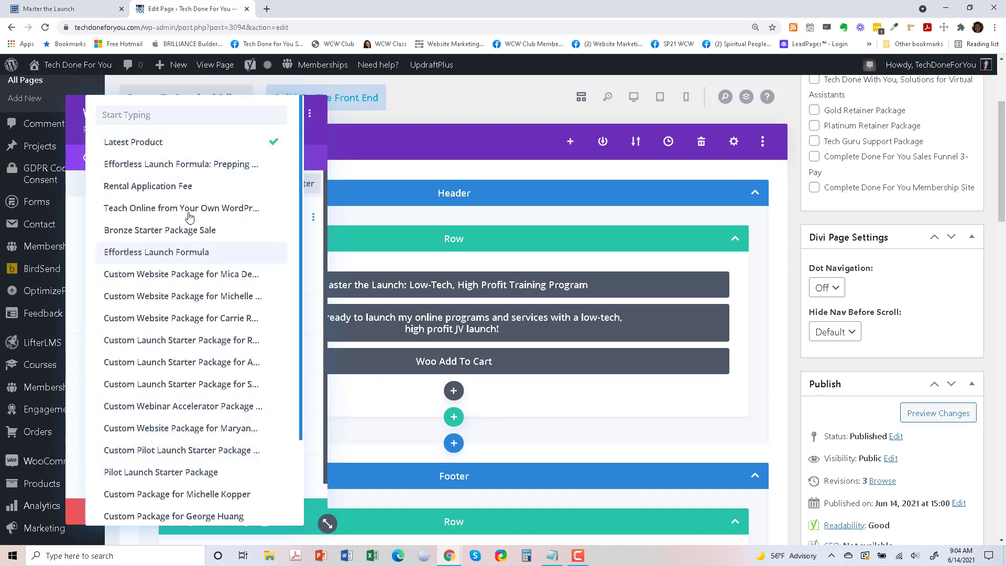
click(195, 256)
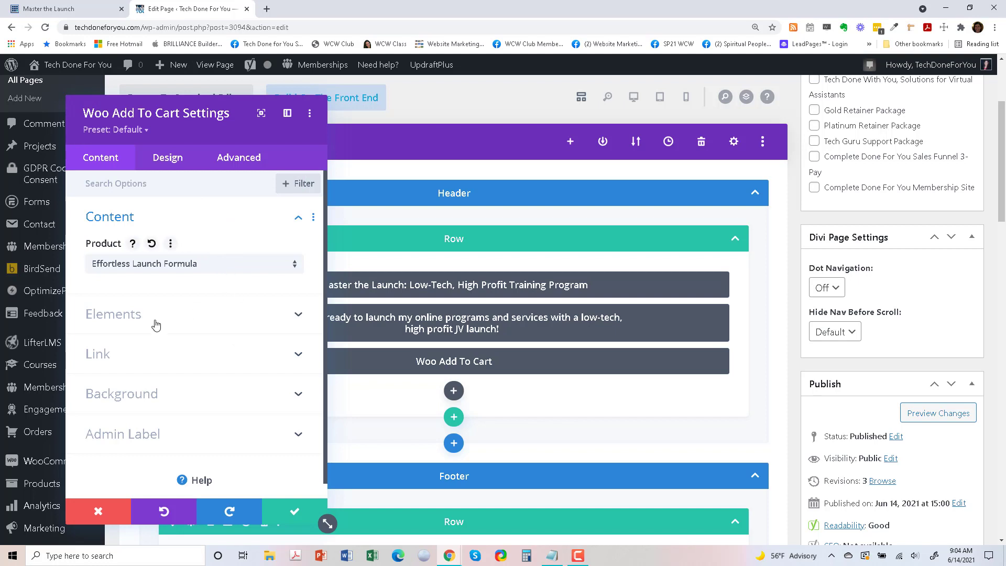
Set the add-to-cart module's admin label to "Woo Add to cart" and save the module.
click(153, 435)
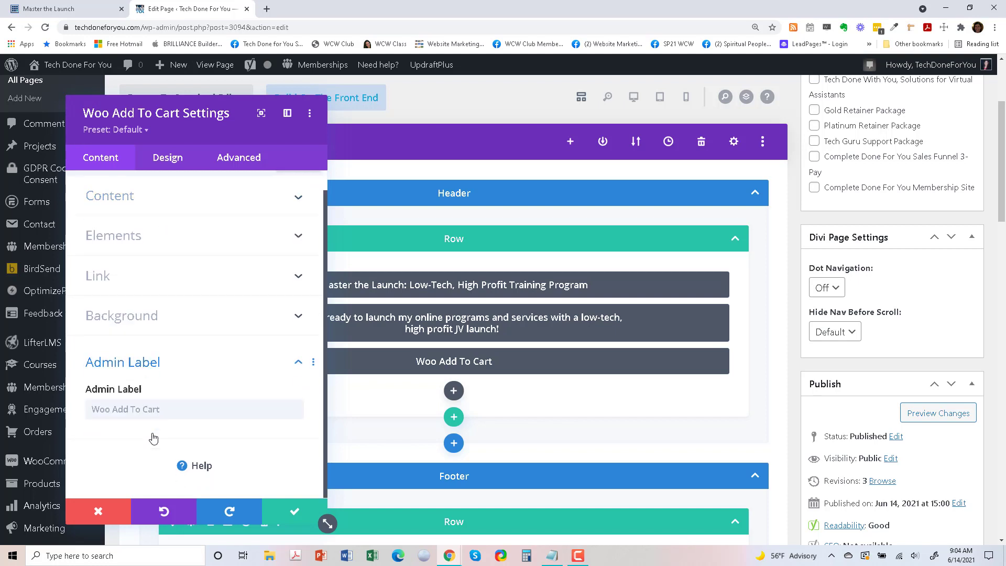
click(156, 409)
text(Woo Ad)
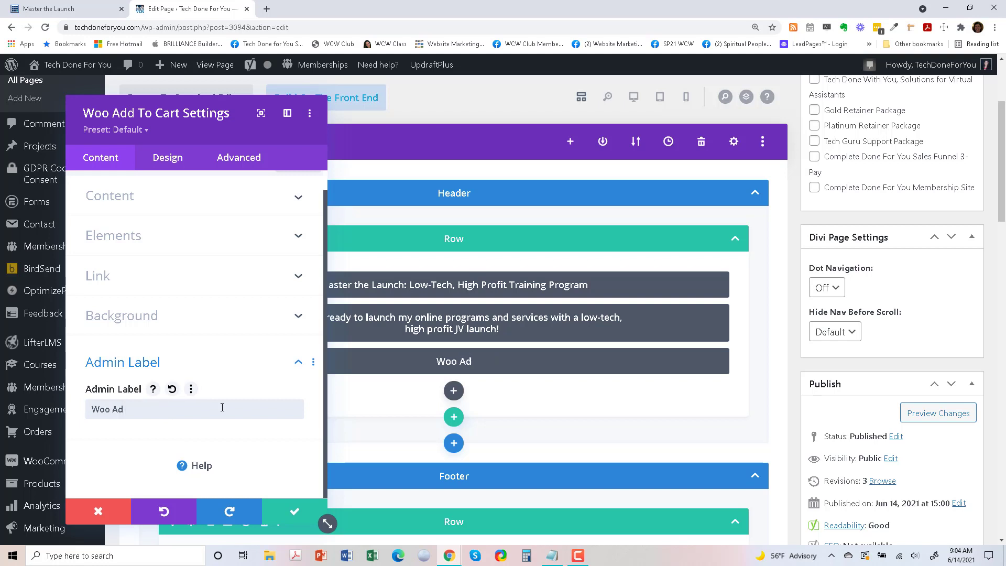
text(d to cart)
click(294, 511)
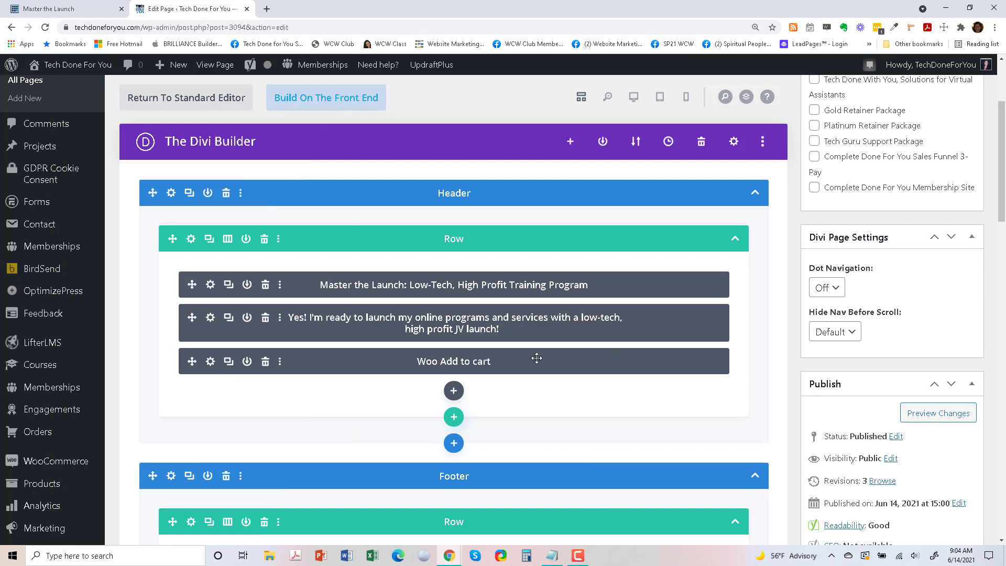
Update the page, glance at the original sales page's cart button, and view the updated page live.
scroll(956, 432, up, 3)
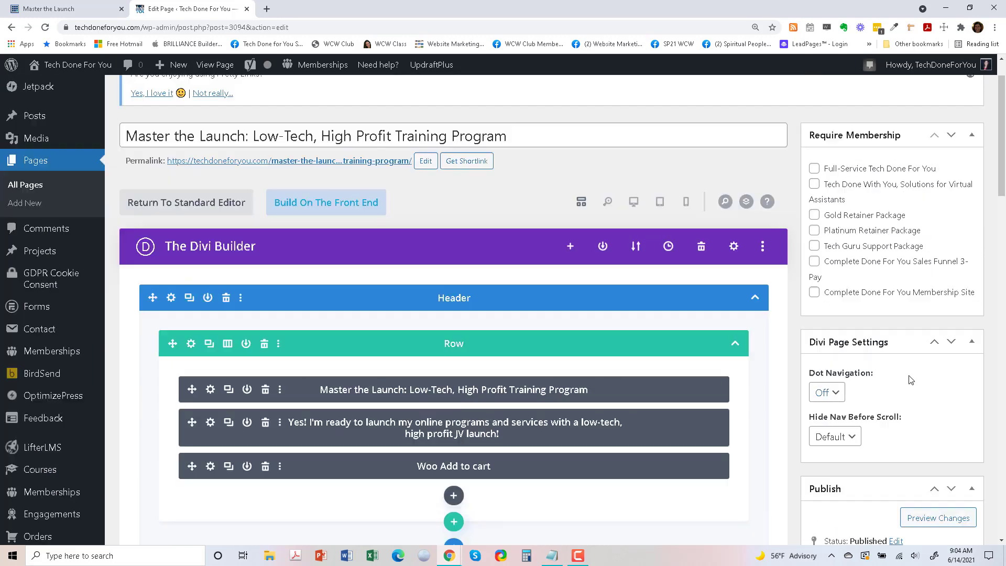
scroll(956, 361, down, 5)
click(956, 473)
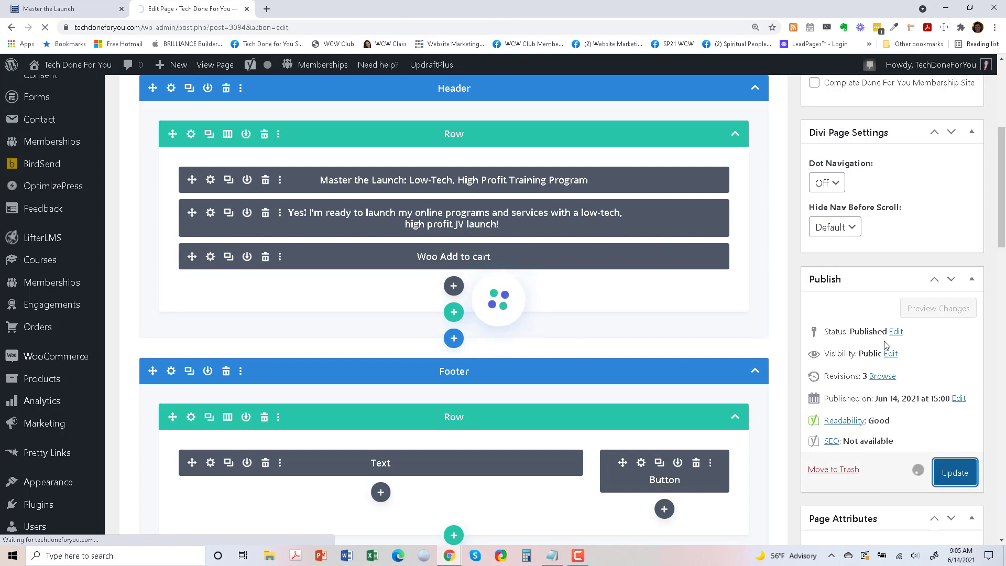
click(97, 5)
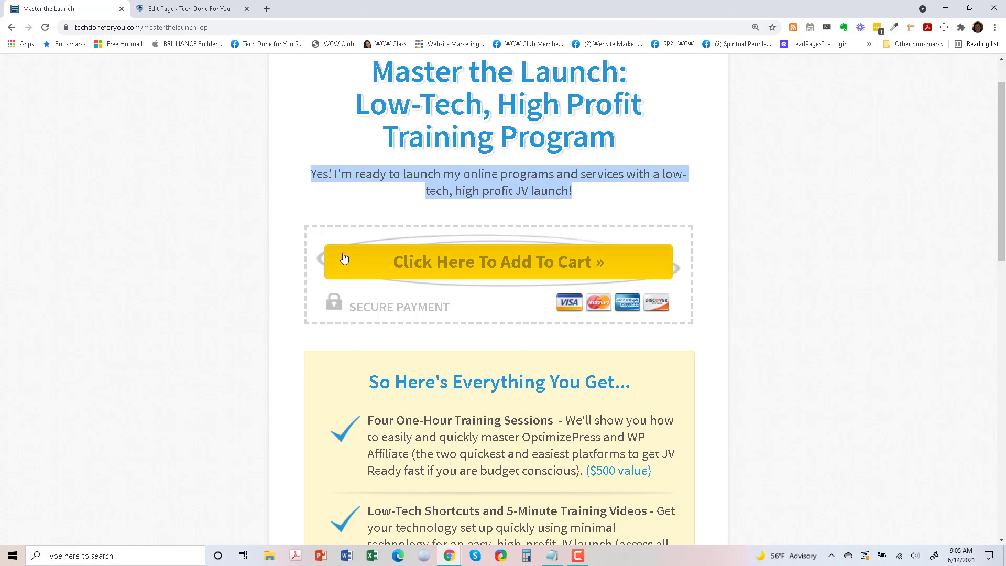
click(154, 4)
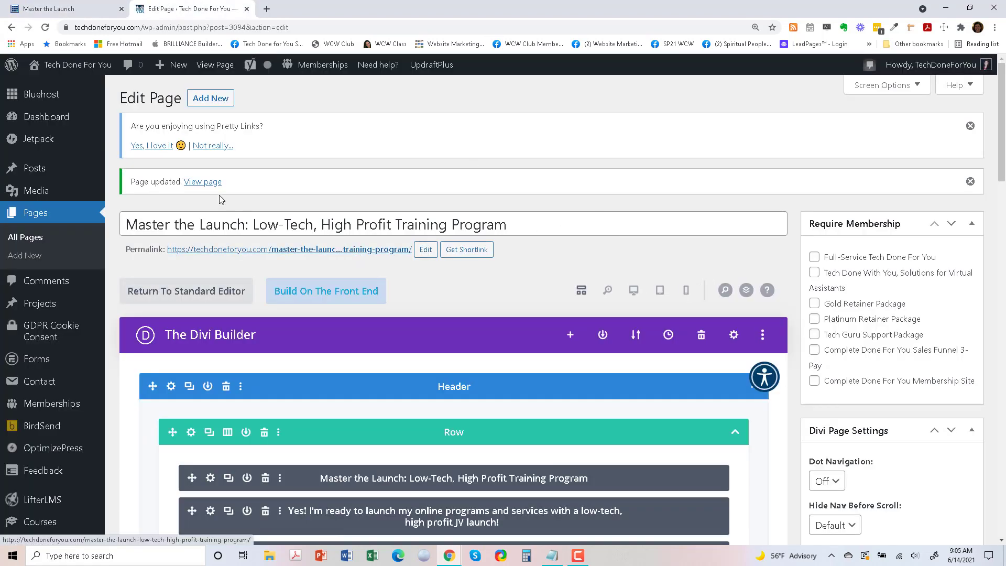
click(203, 182)
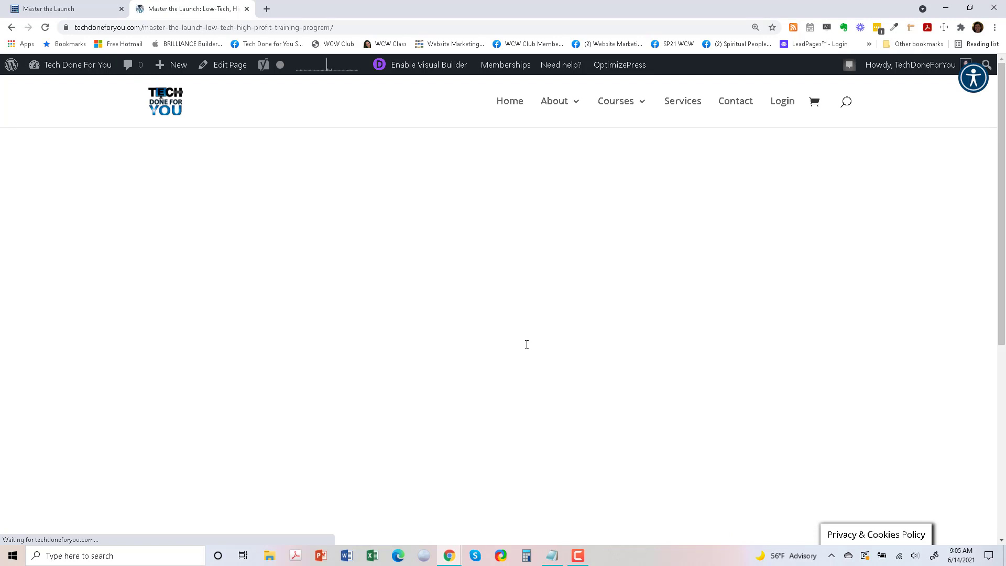
Compare the live page's add-to-cart button with the cart button on the original sales page.
scroll(576, 350, down, 2)
scroll(577, 350, down, 3)
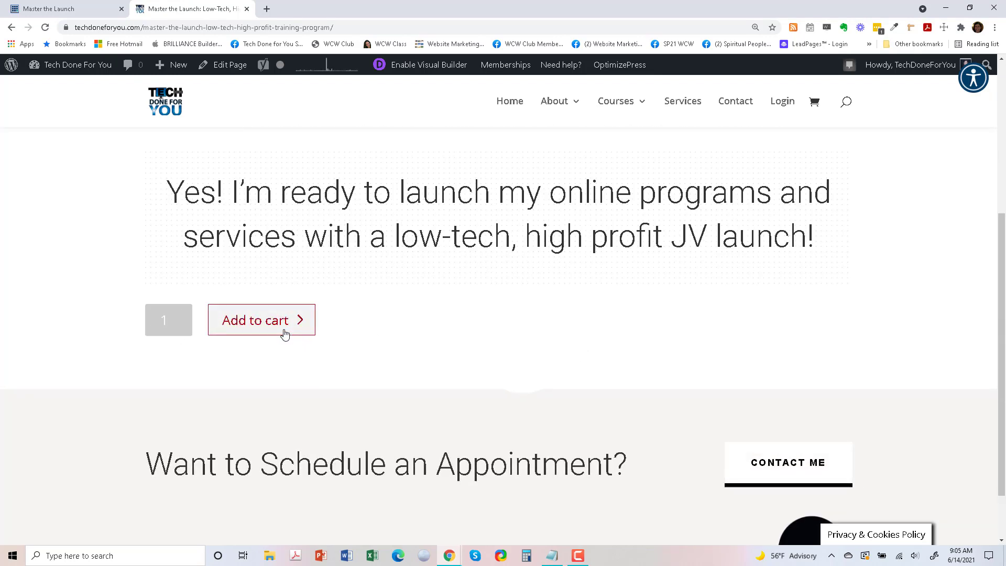
click(73, 6)
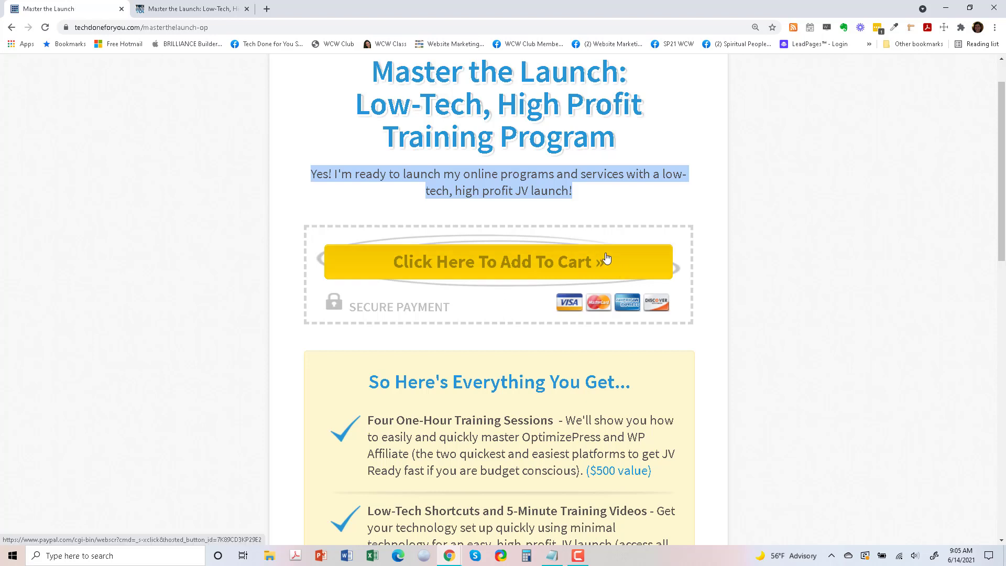
Return to the back-end page editor and delete the Woo Add to cart module from the Header row.
click(160, 9)
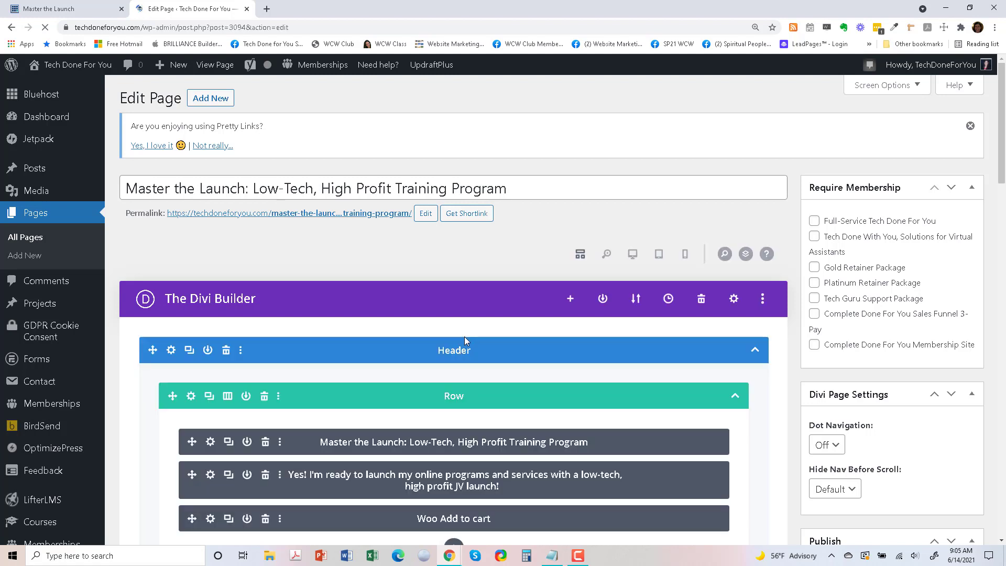
scroll(464, 337, down, 4)
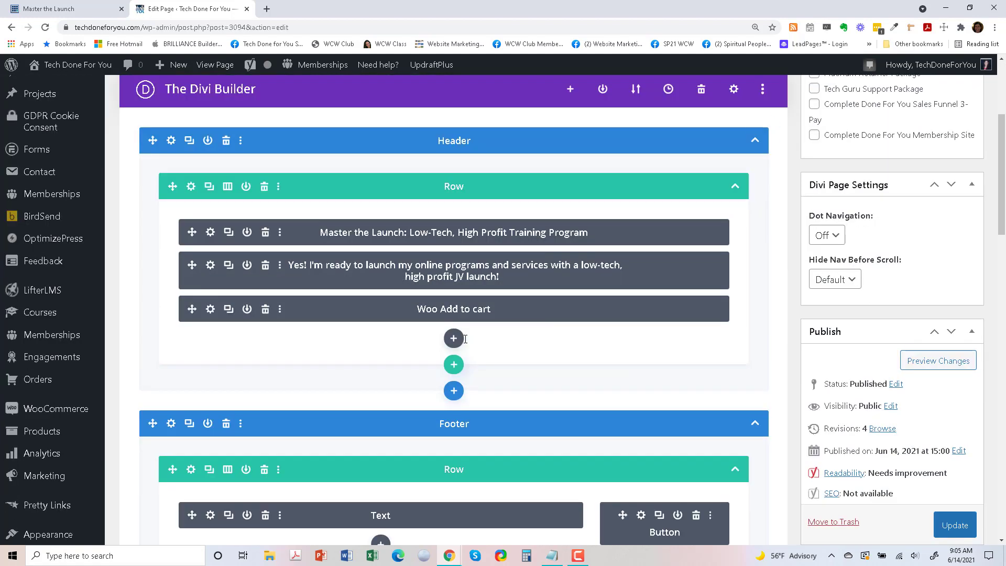
click(265, 309)
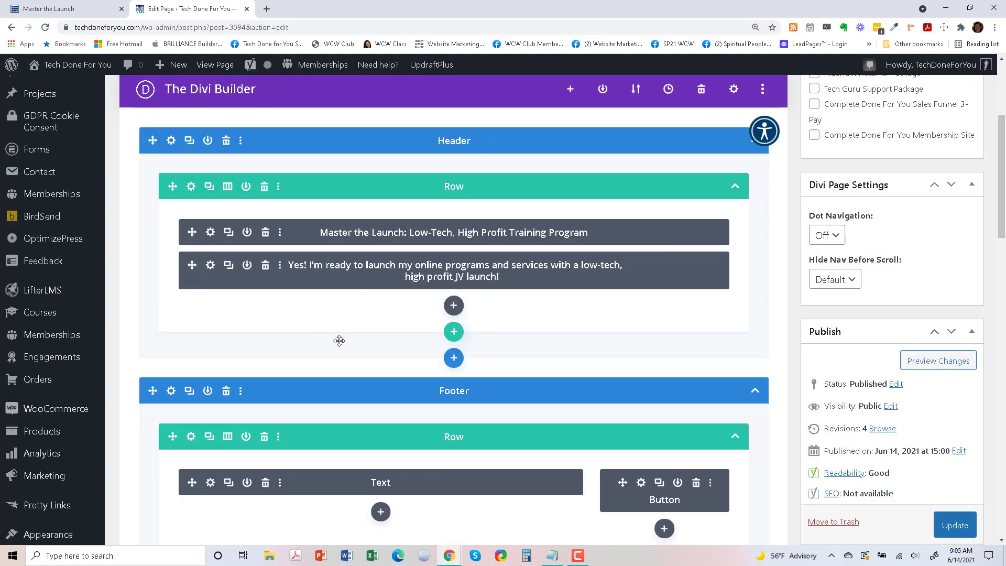
Insert a Button module below the subheading in the Header row.
click(454, 307)
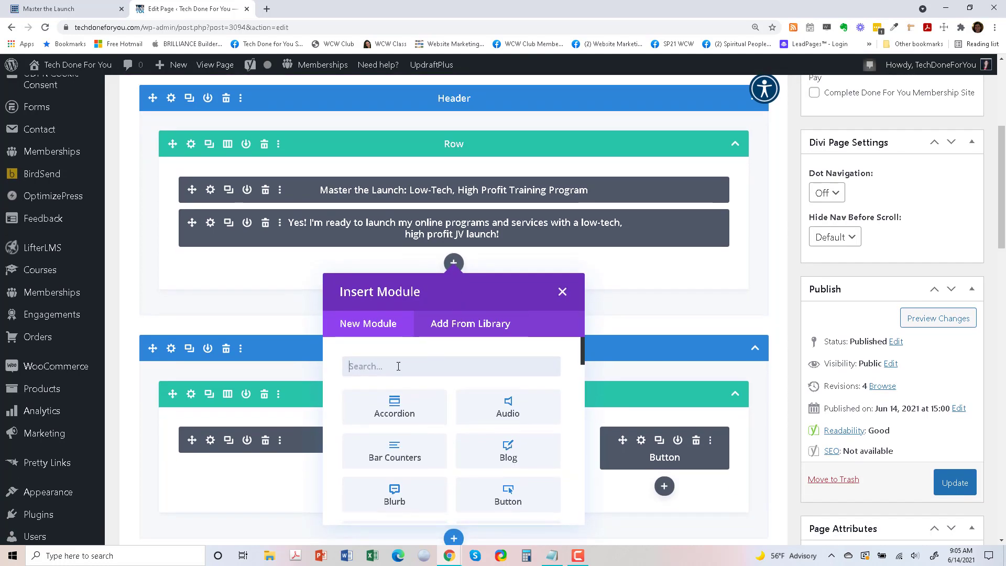
text(button)
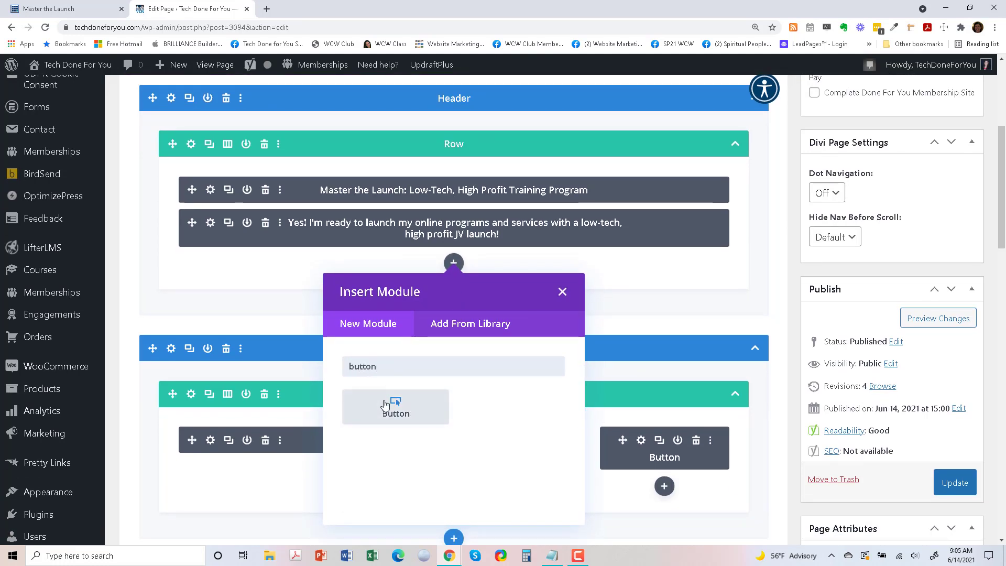
click(384, 404)
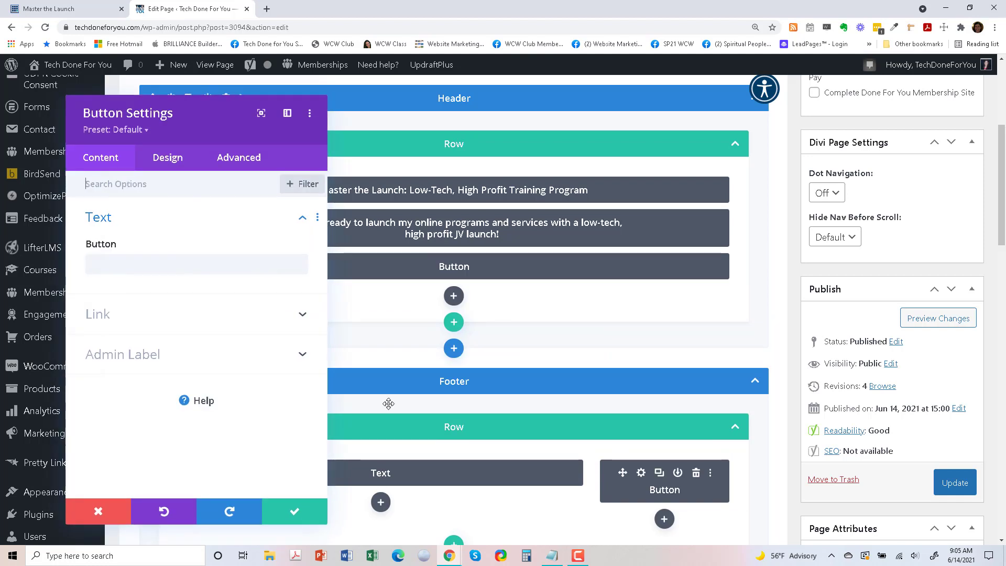
Check the original sales page's cart button wording and set the new button's text to "Click Here to Add to Cart".
click(122, 261)
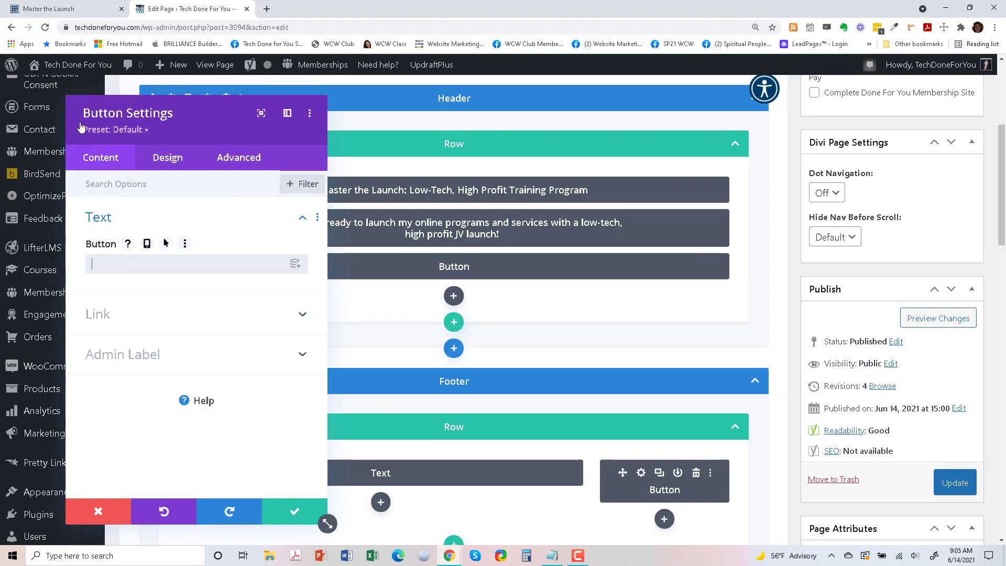
click(41, 8)
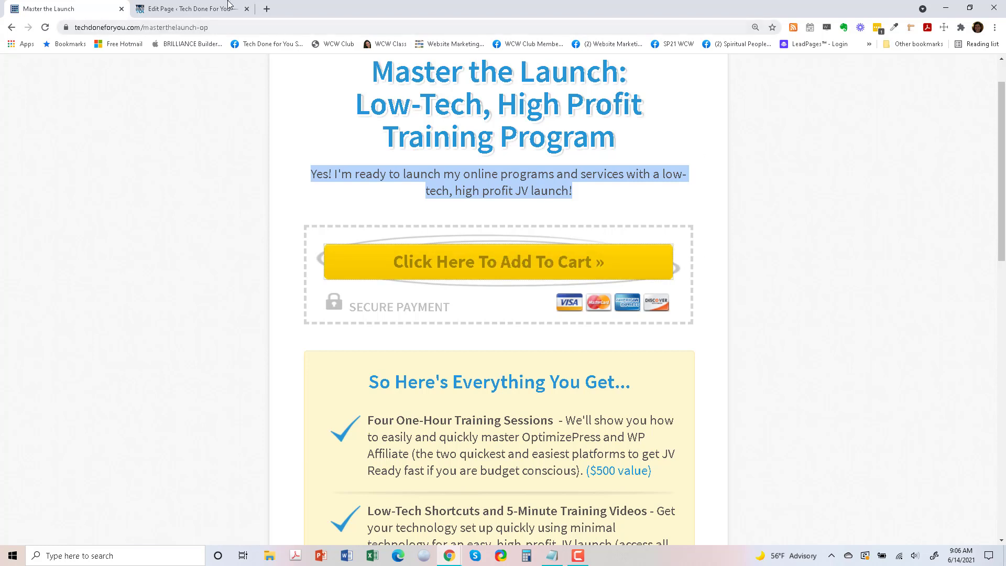
click(196, 6)
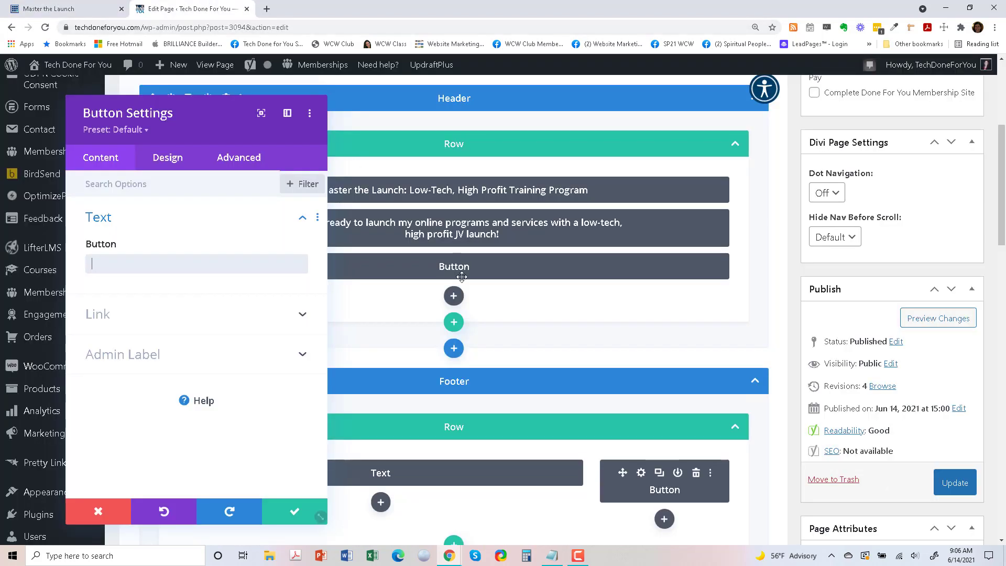
click(104, 263)
text(Cli)
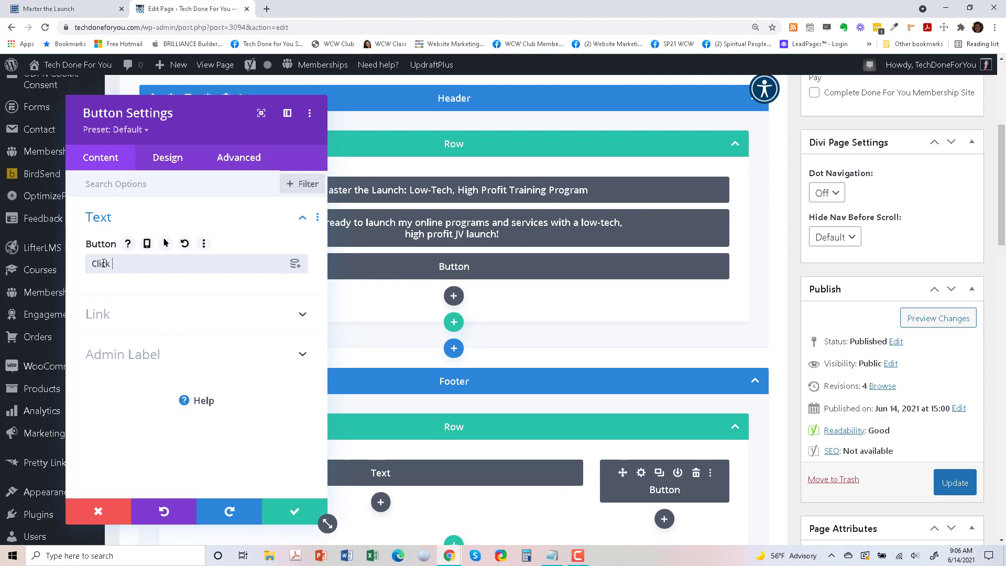
text(ck Here to Add to Cart)
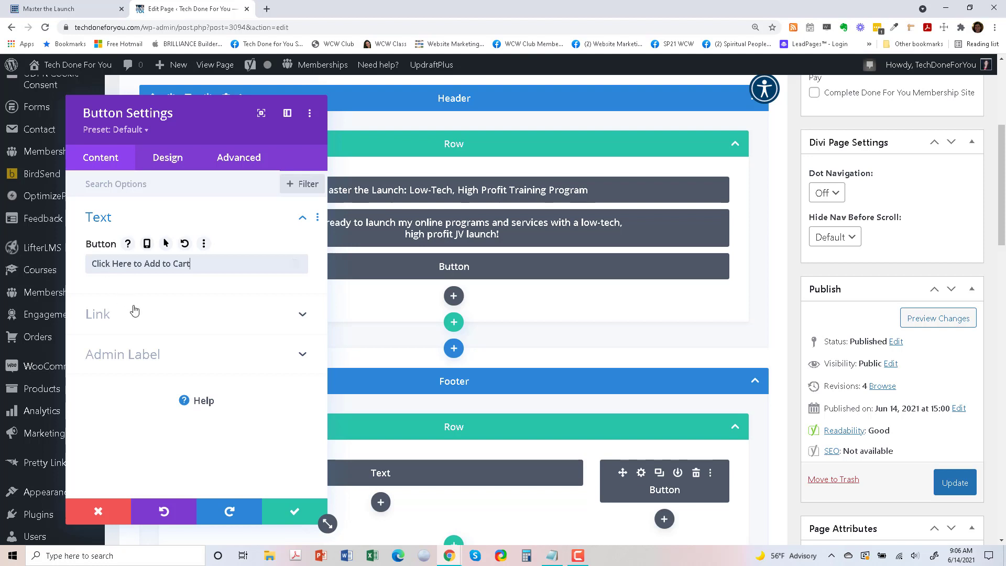
Copy the original cart button's PayPal link into the new button's link URL and set its link target to In The New Tab.
click(68, 4)
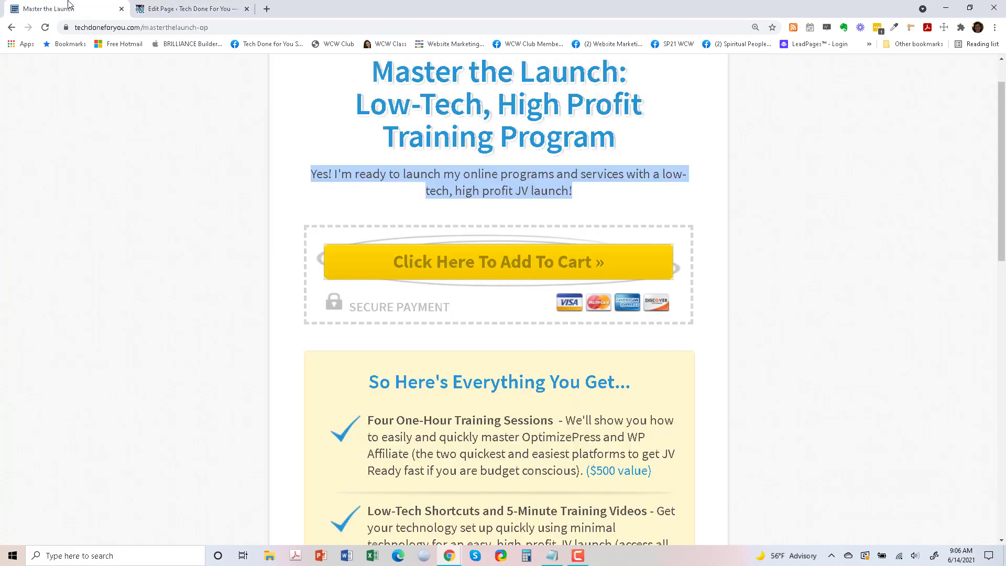
right_click(539, 261)
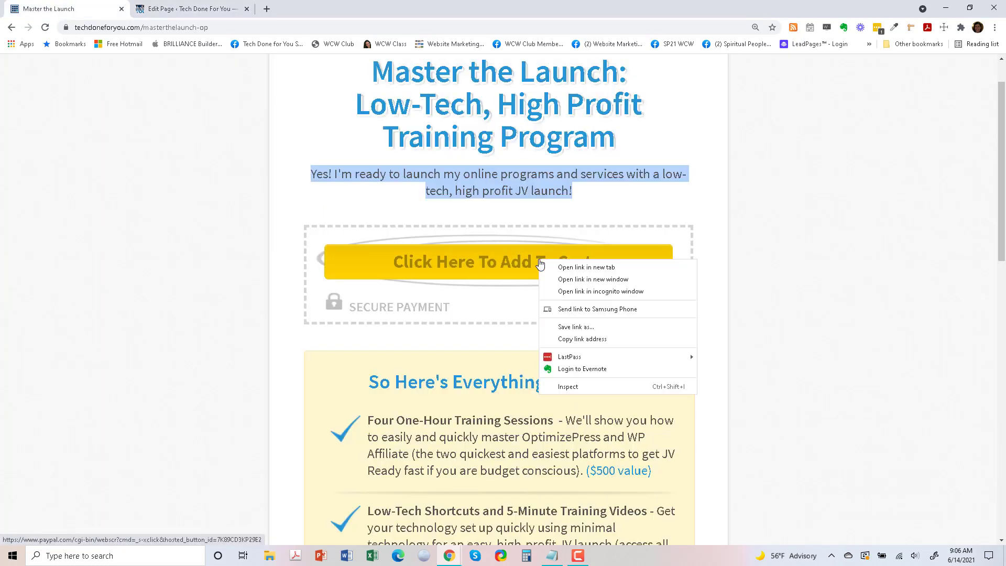
click(582, 339)
click(188, 8)
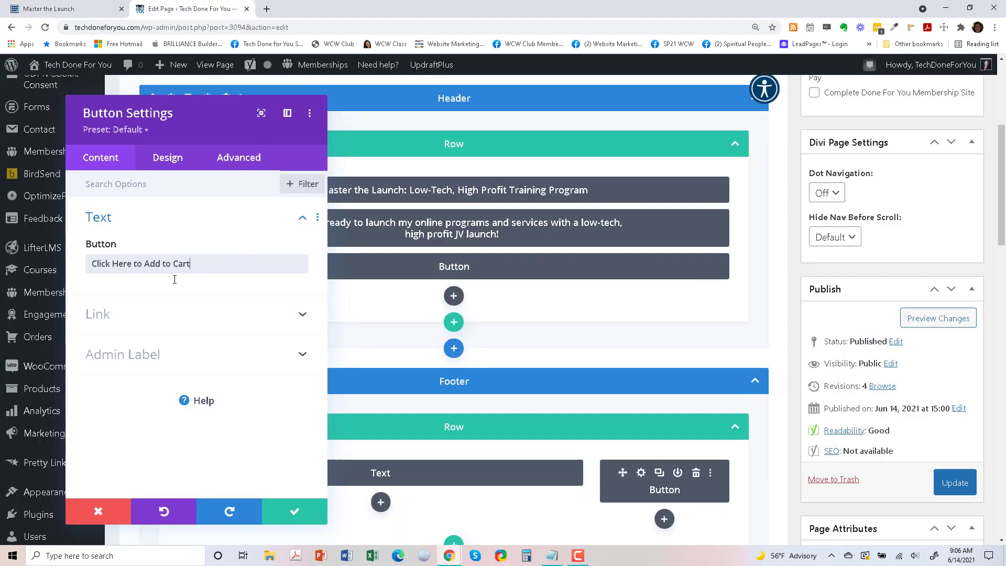
click(122, 325)
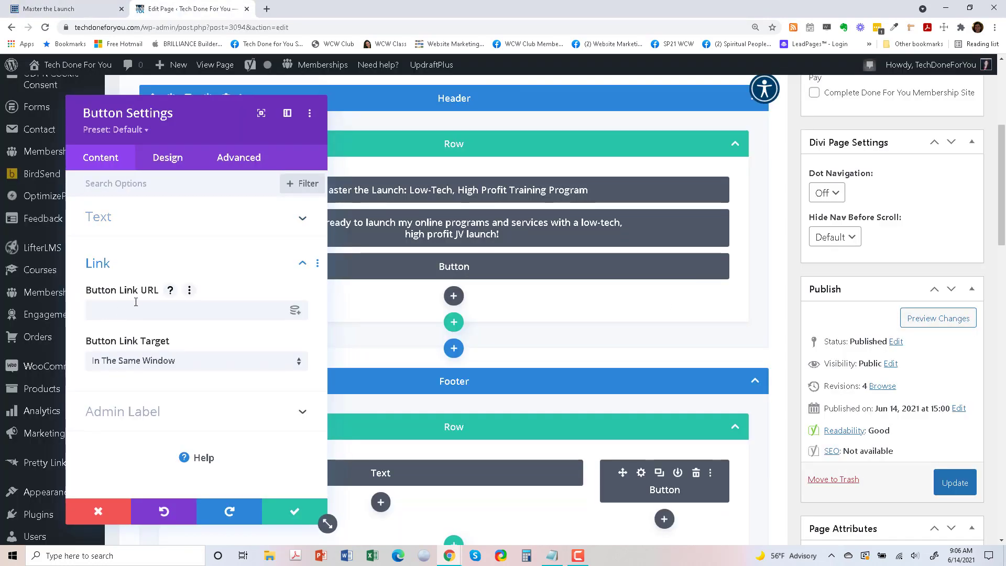
click(136, 304)
key(ctrl+v)
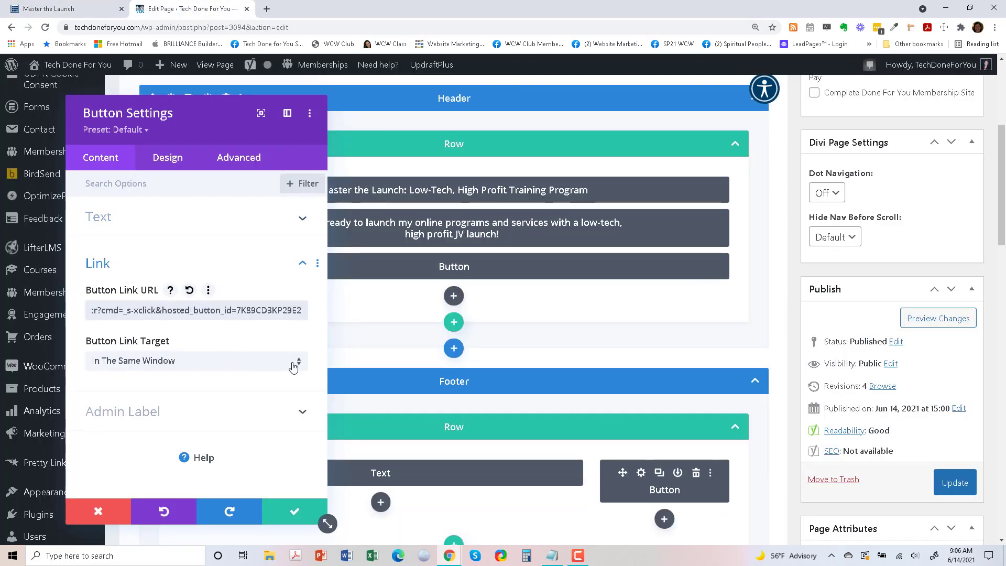
click(262, 361)
click(180, 394)
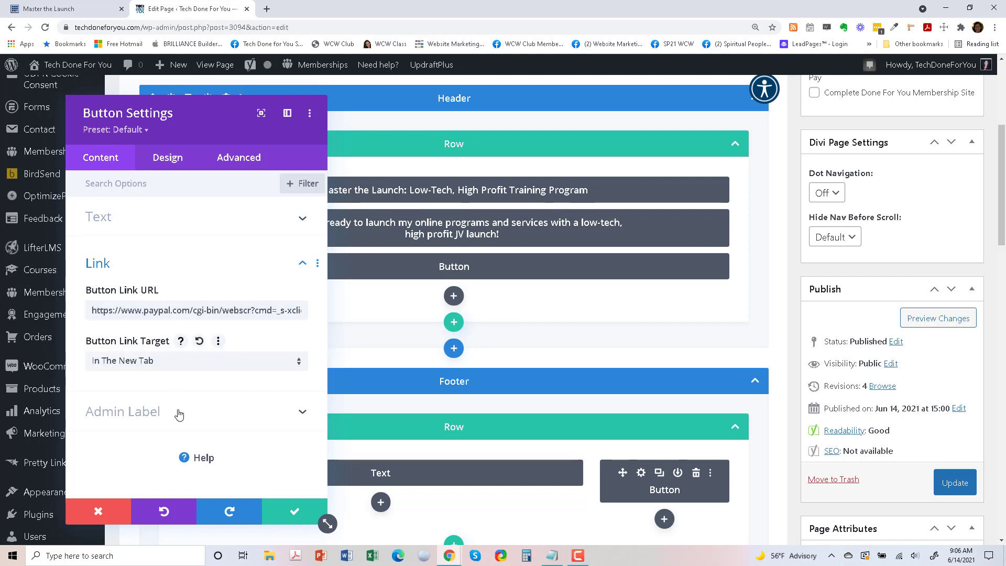
Set the button module's admin label to "add to cart" and save the module.
click(176, 414)
click(131, 355)
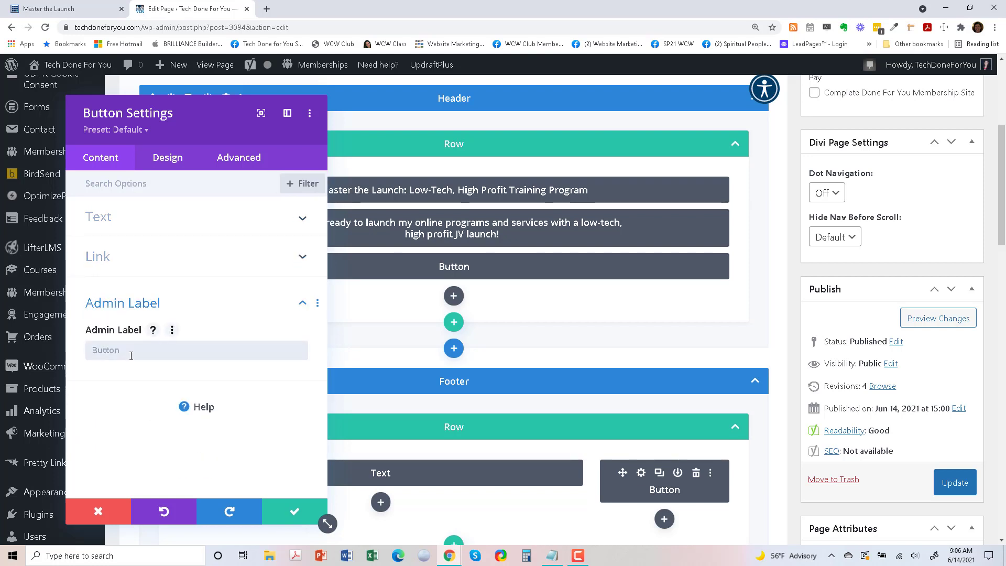
text(add to cart)
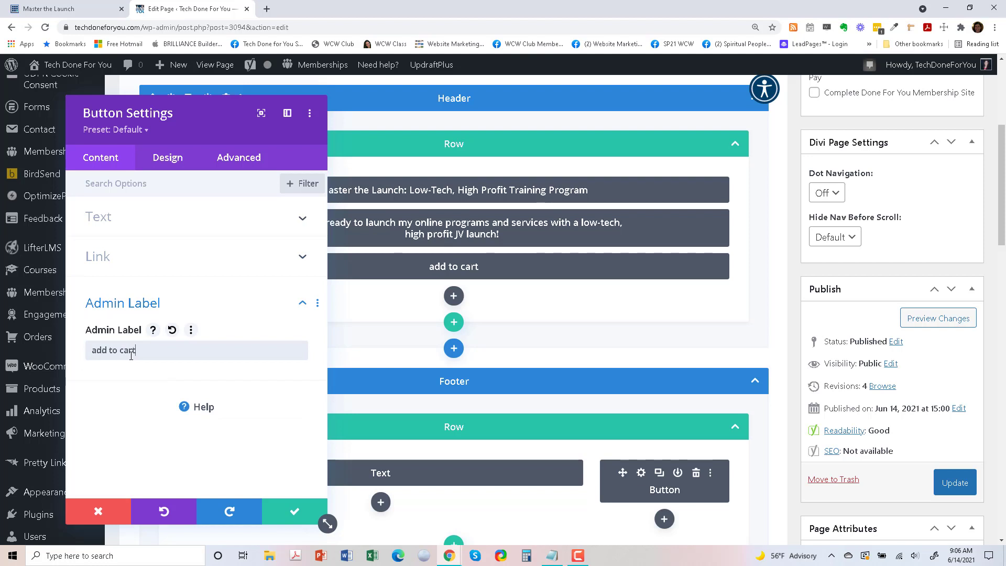
click(294, 512)
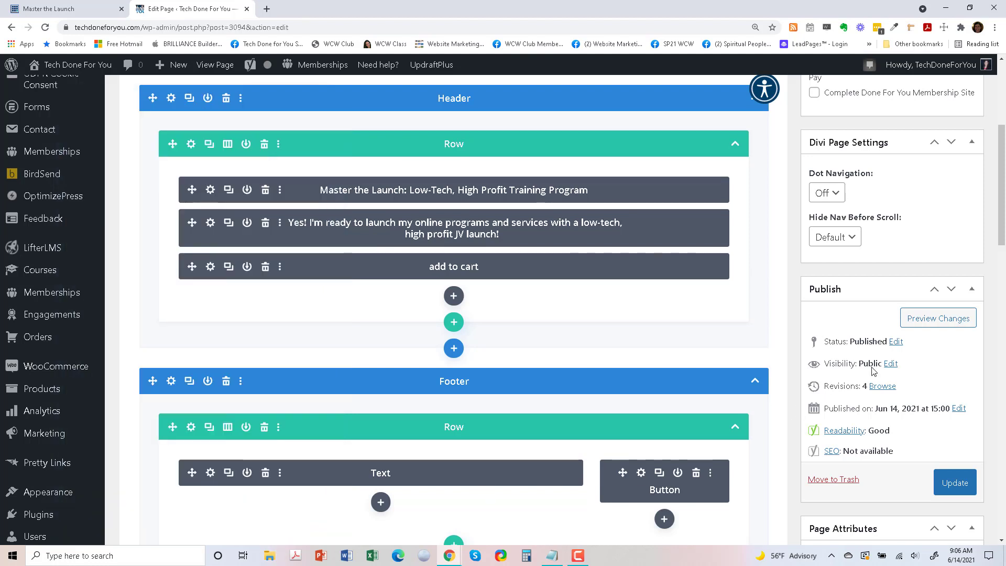
Update the page, open the live version in a new browser tab, and check the area below the subheading.
click(955, 482)
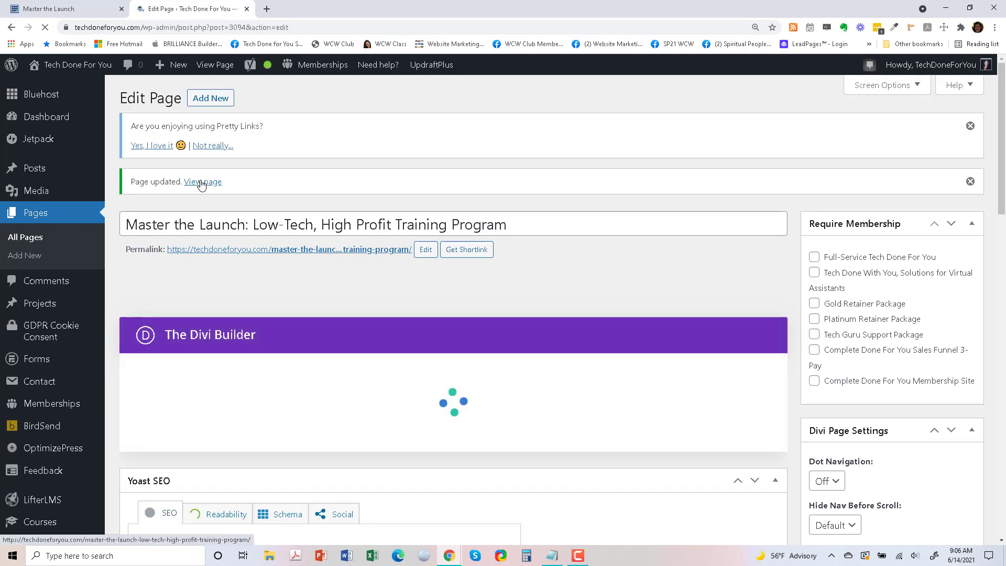
right_click(202, 181)
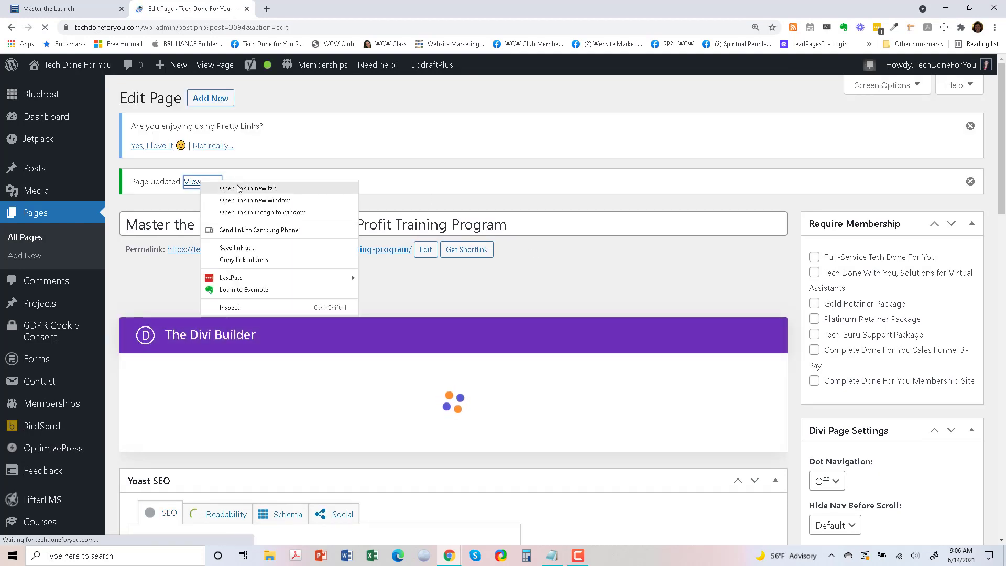
click(238, 188)
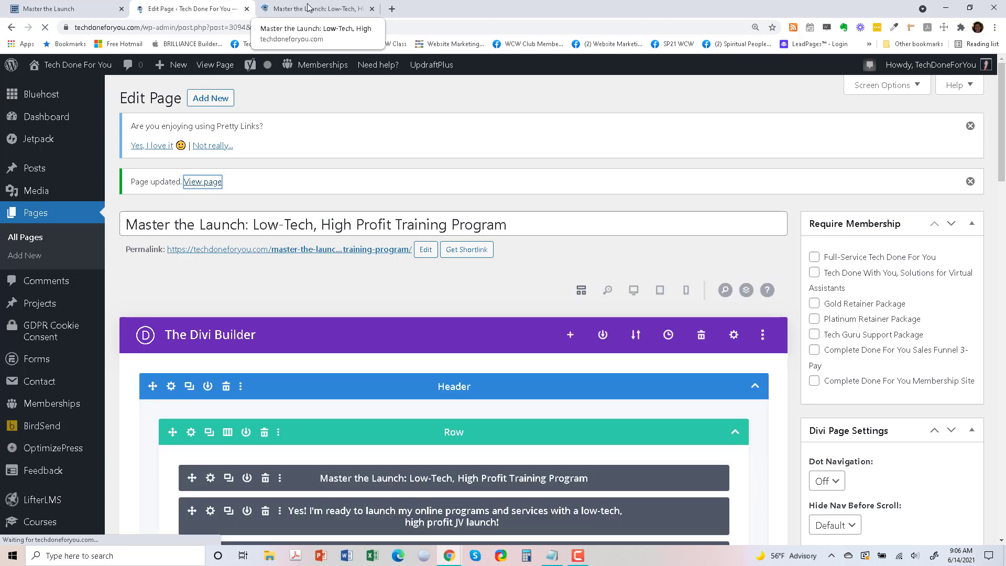
click(308, 7)
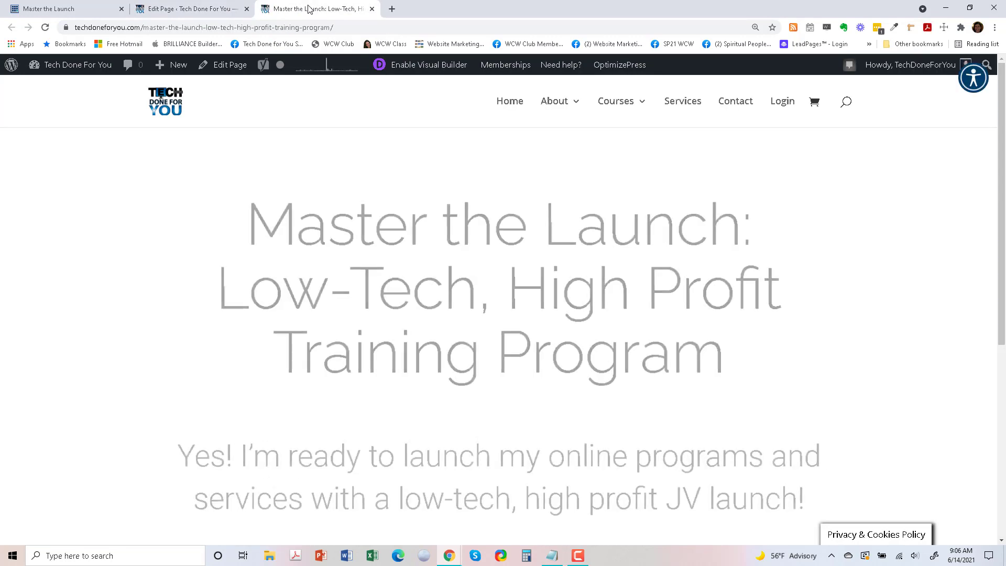
scroll(532, 288, down, 3)
scroll(532, 288, down, 1)
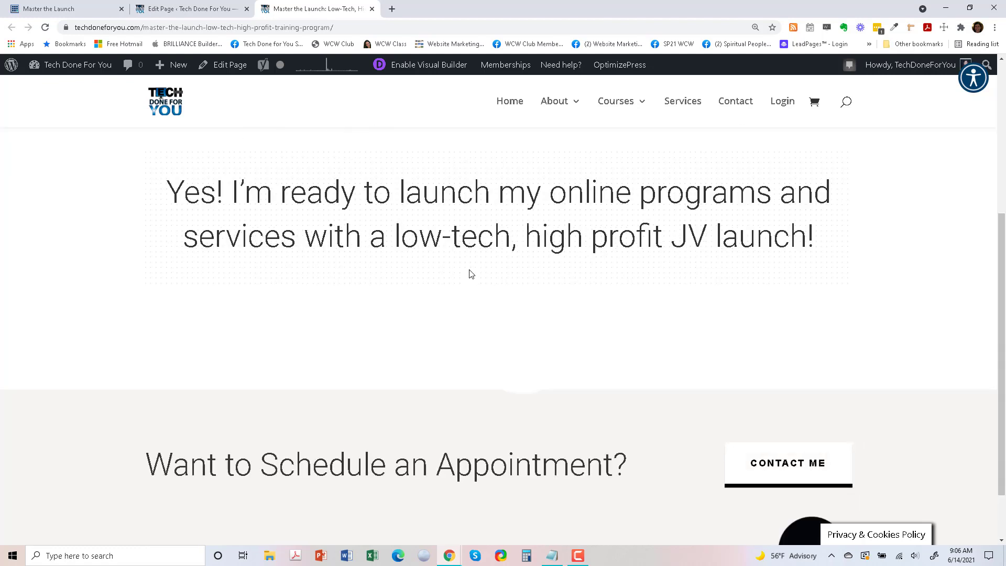
scroll(474, 294, down, 1)
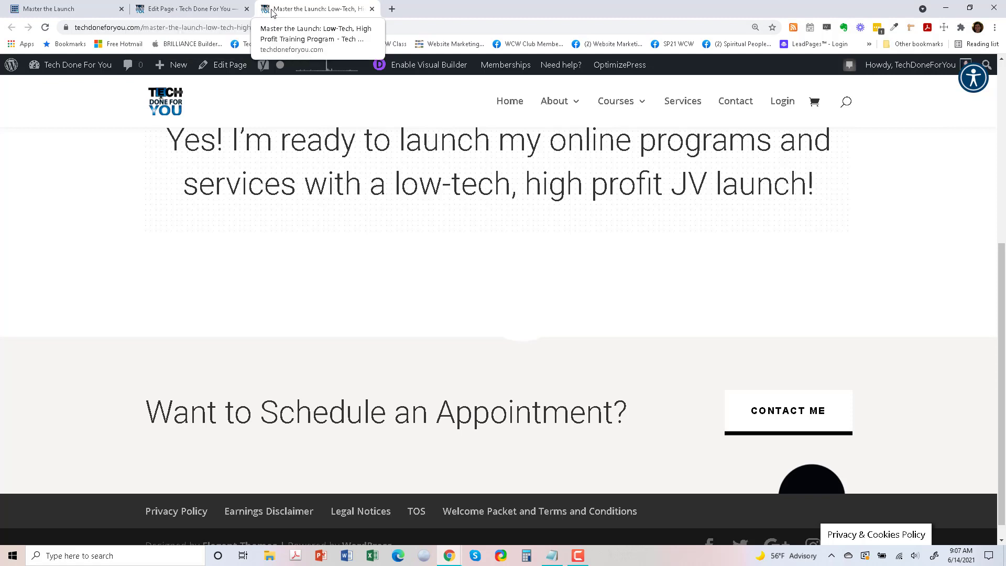
Compare the original sales page's cart button with the area below the live page's subheading.
key(ctrl+Page_Up)
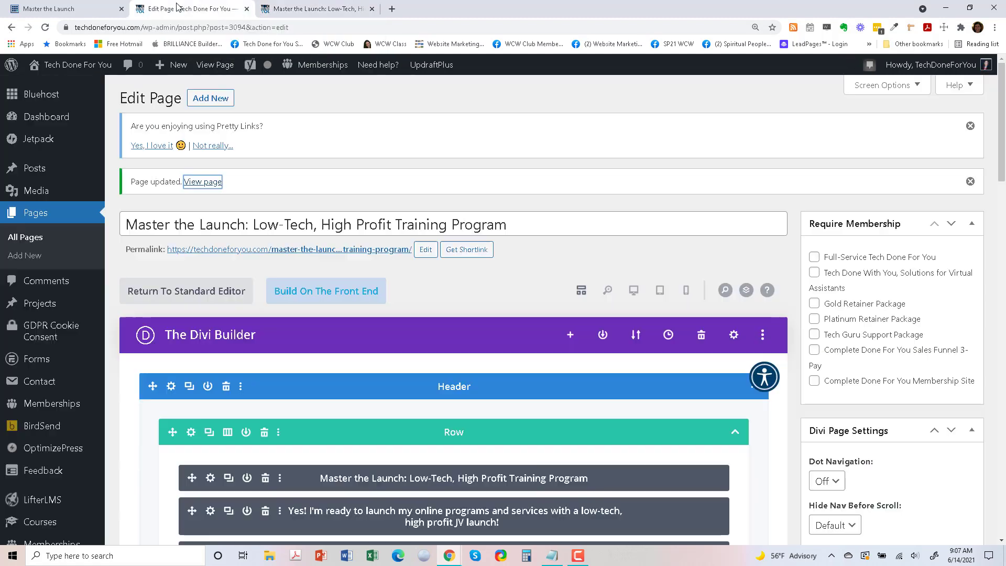
click(323, 5)
click(217, 6)
click(54, 6)
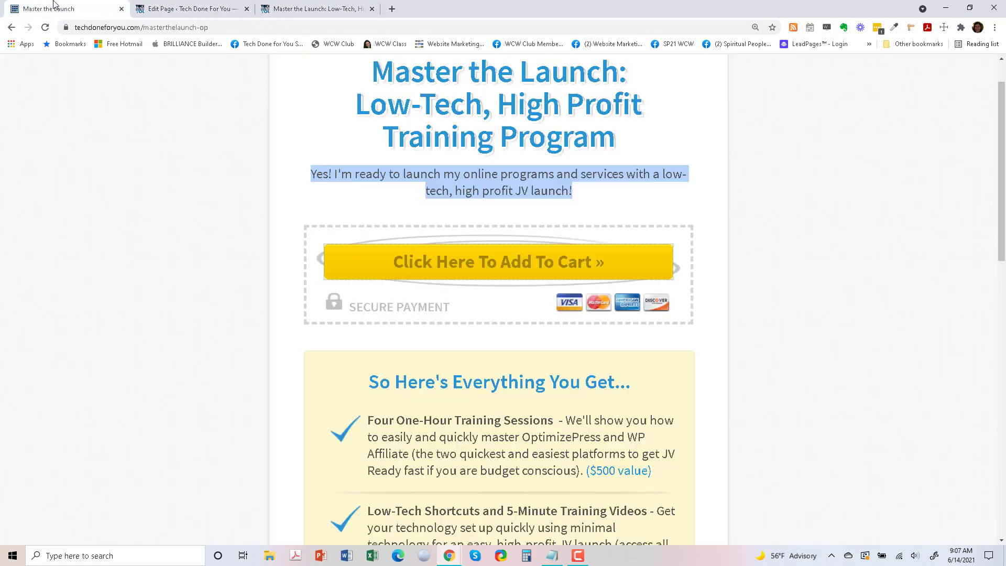
click(303, 4)
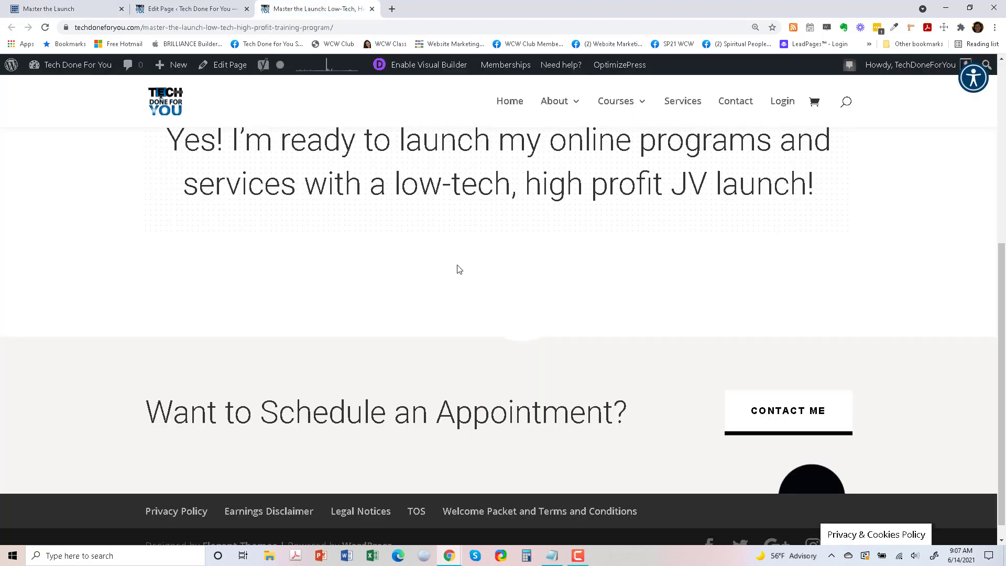
Return to the page editor and turn on custom styles for the "add to cart" button in its design settings.
click(191, 10)
scroll(467, 326, down, 2)
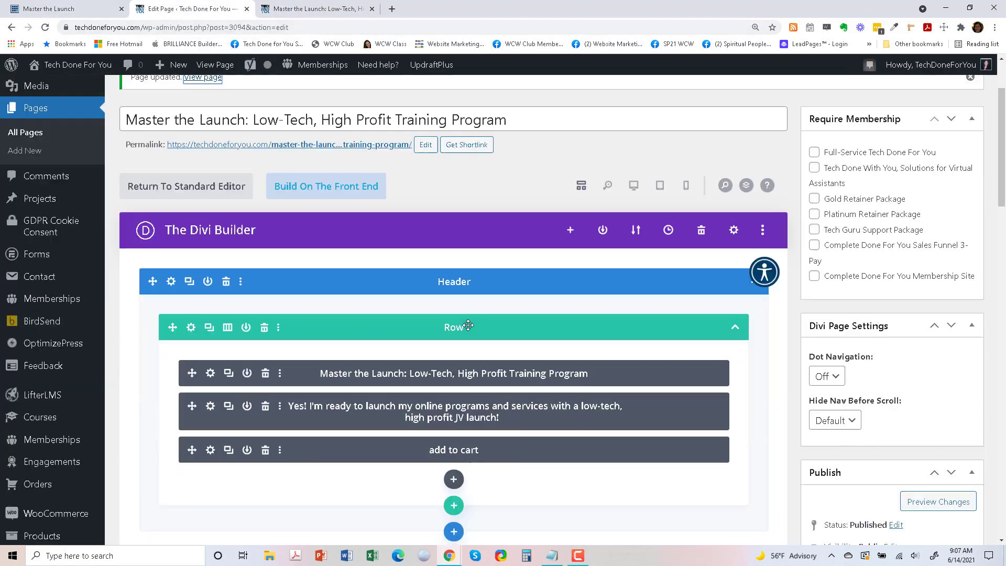
scroll(468, 325, down, 3)
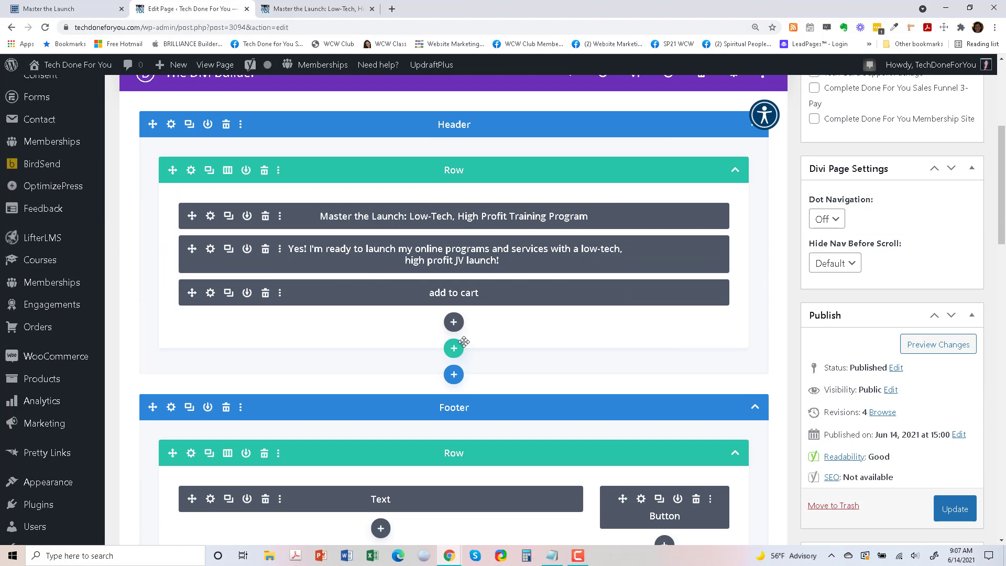
click(210, 293)
click(167, 157)
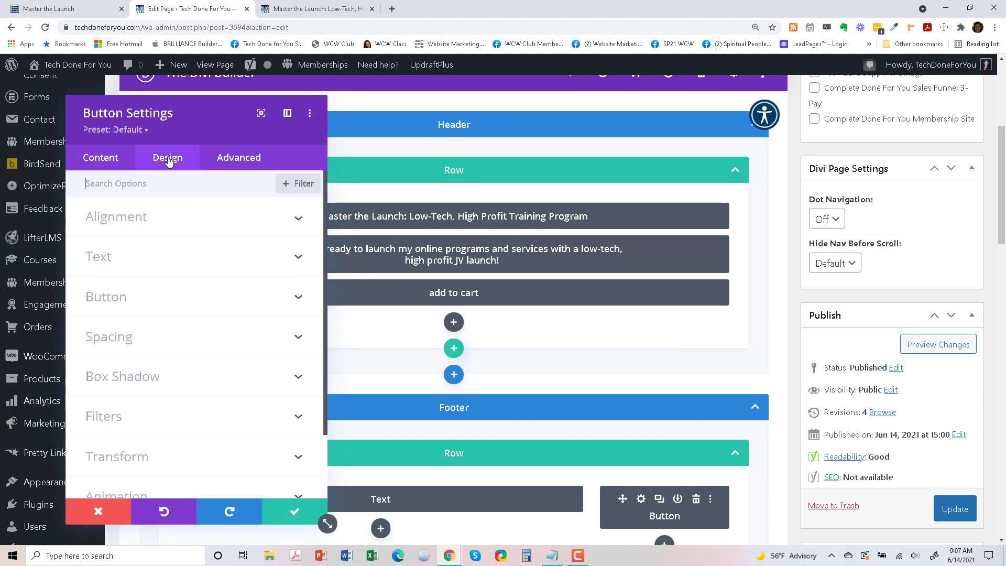
click(117, 302)
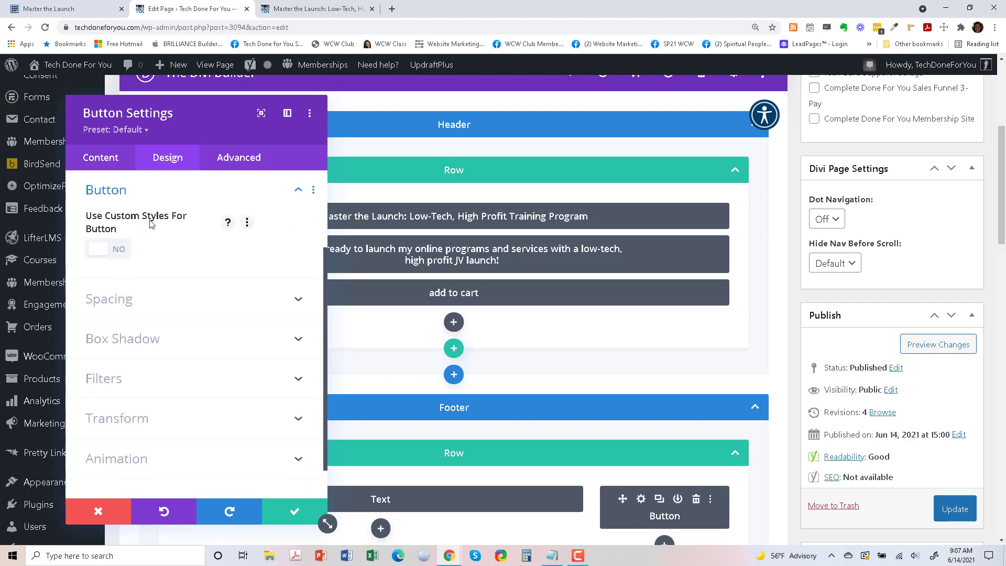
click(109, 249)
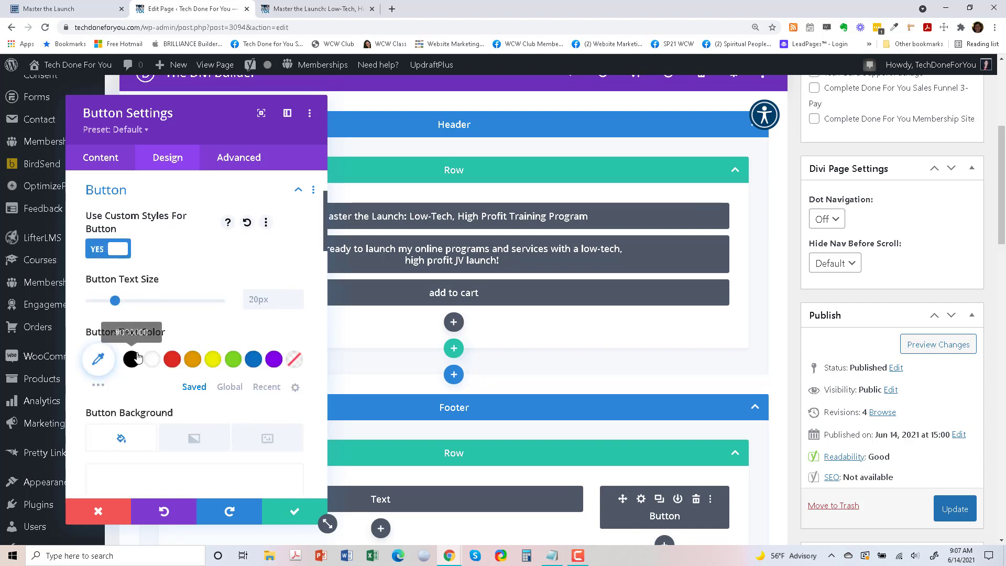
Try to sample the original sales page's cart button color with the page color picker.
click(68, 6)
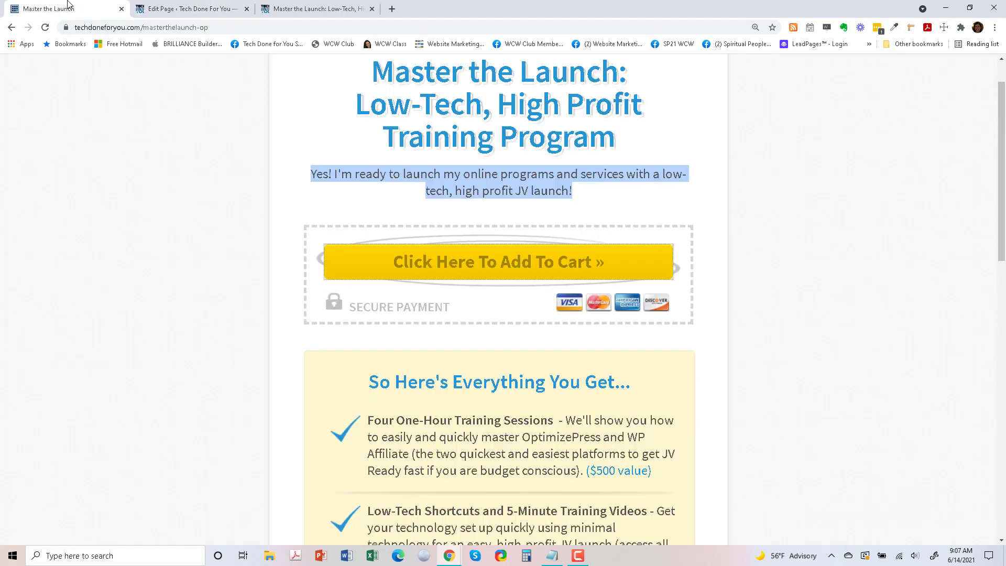
click(148, 9)
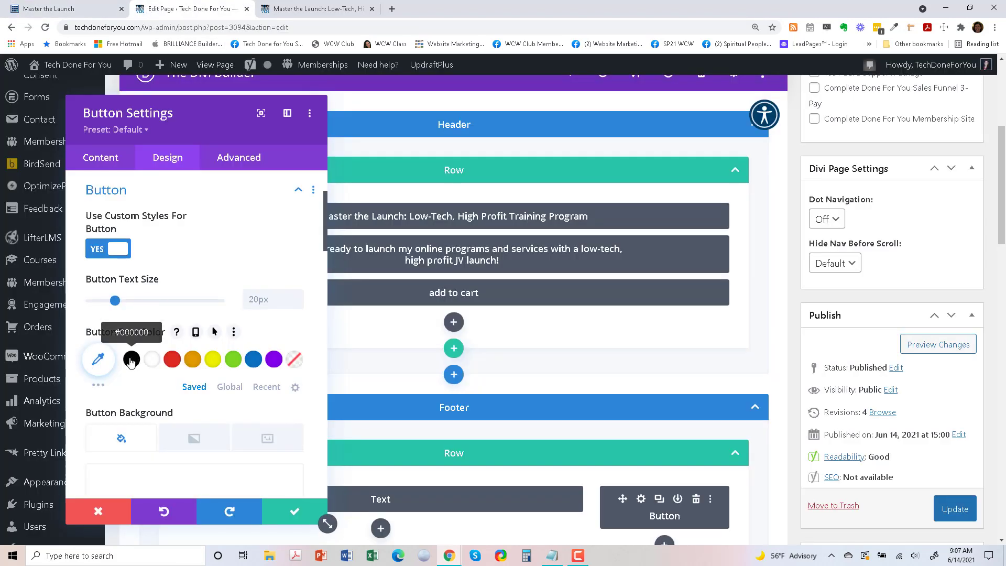
click(90, 6)
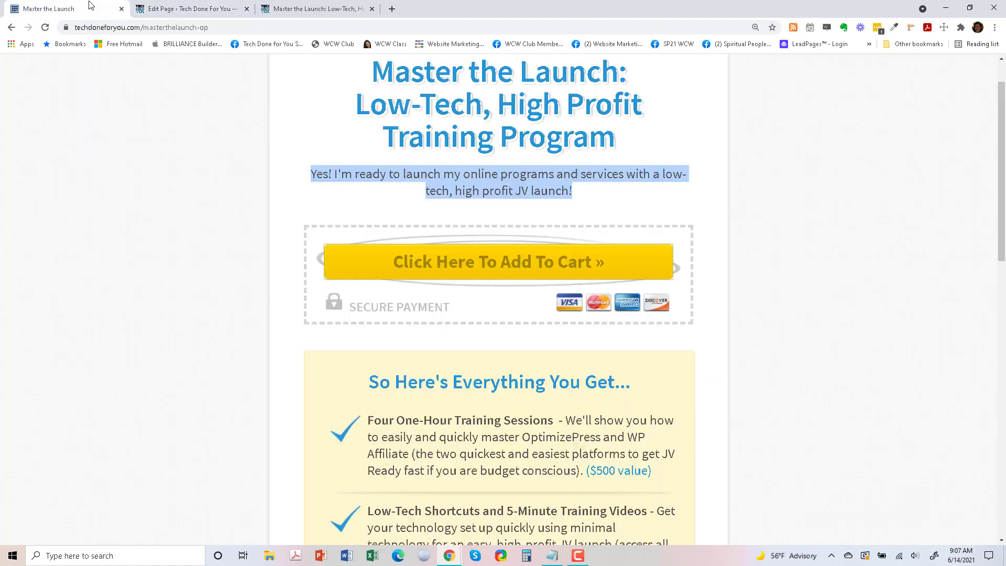
click(896, 30)
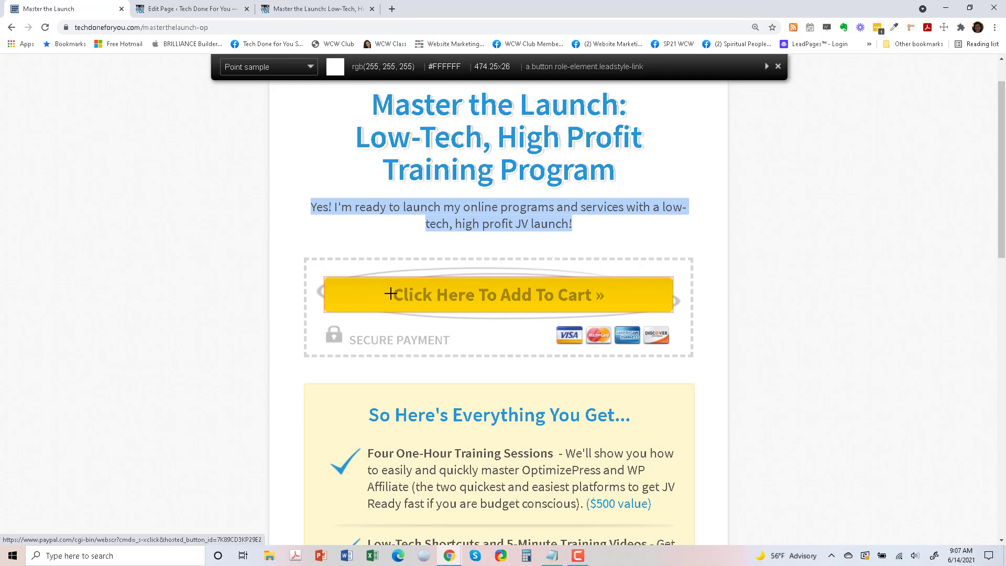
click(426, 295)
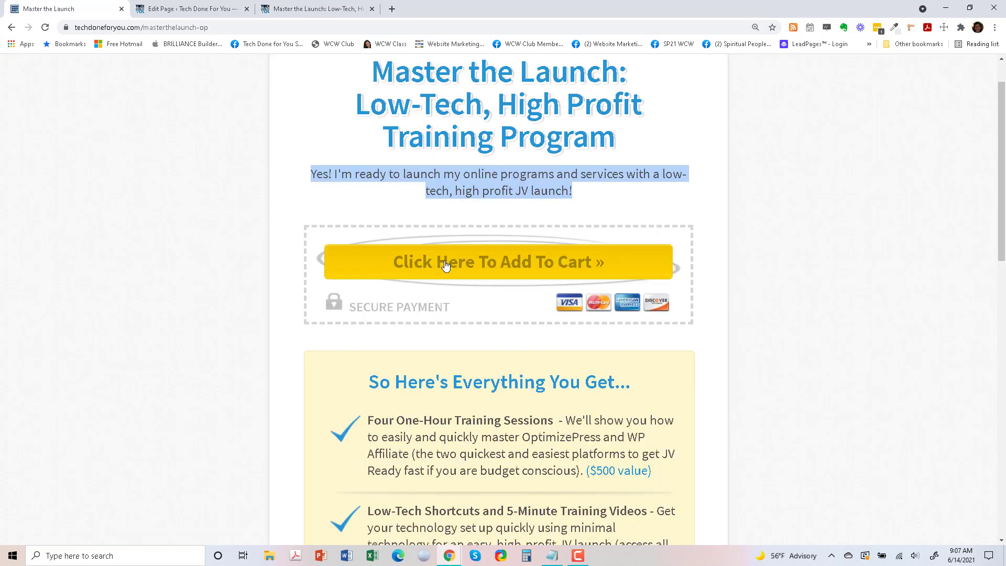
click(894, 27)
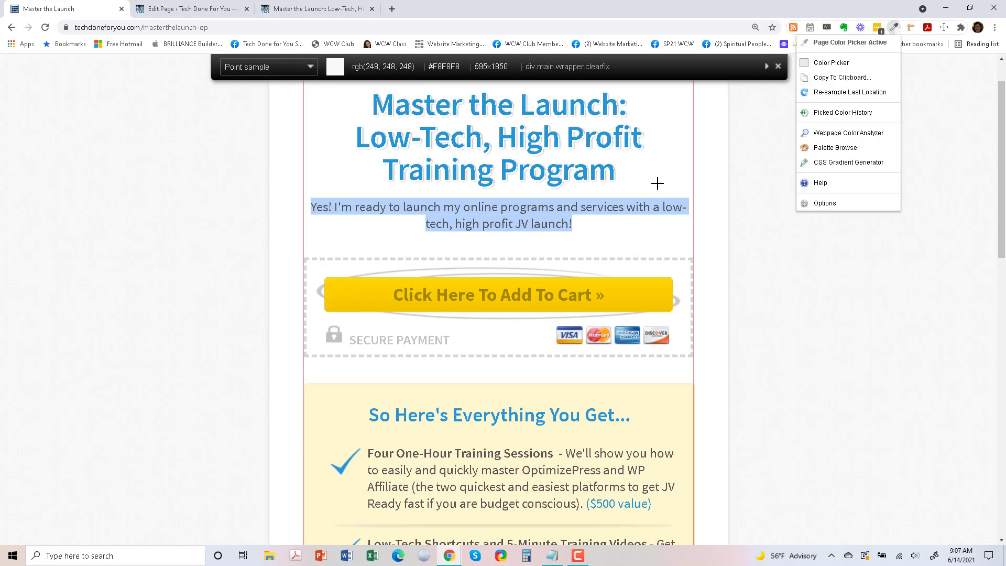
click(445, 294)
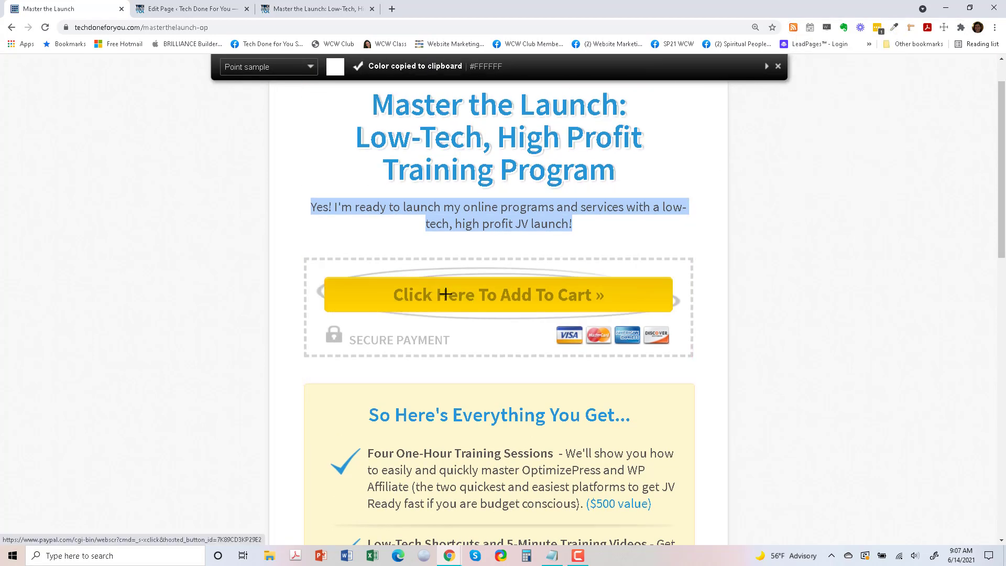
click(777, 66)
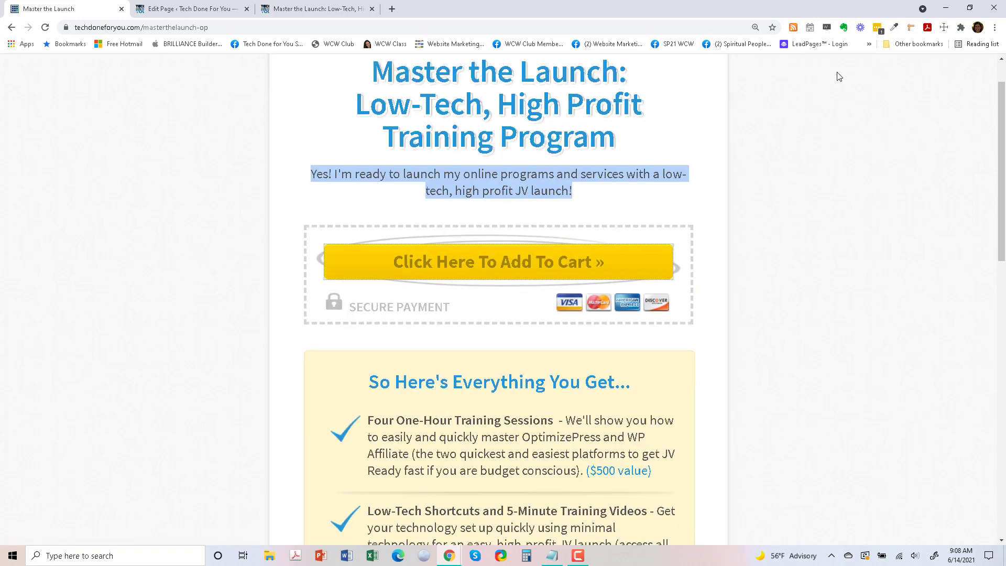
click(893, 27)
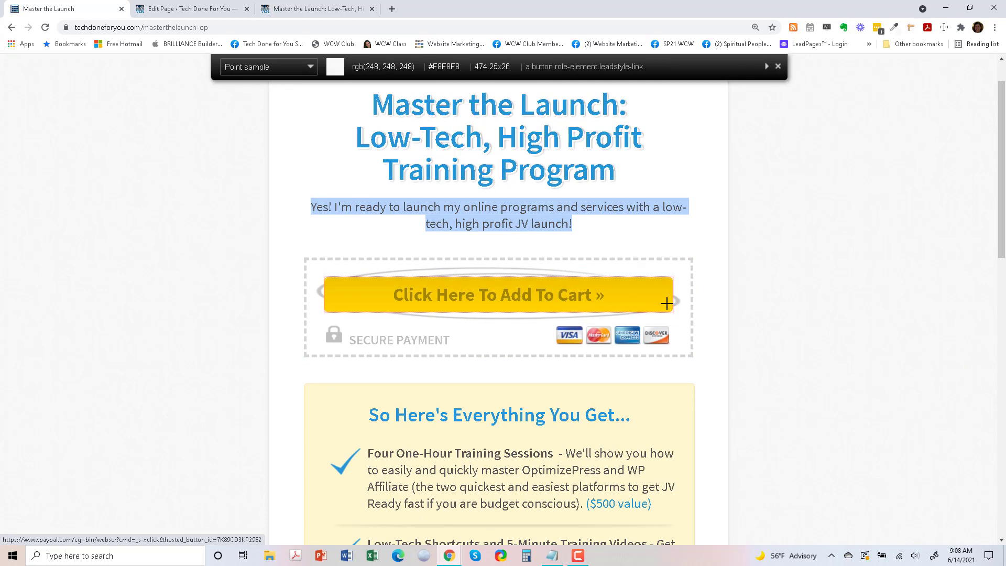
click(597, 300)
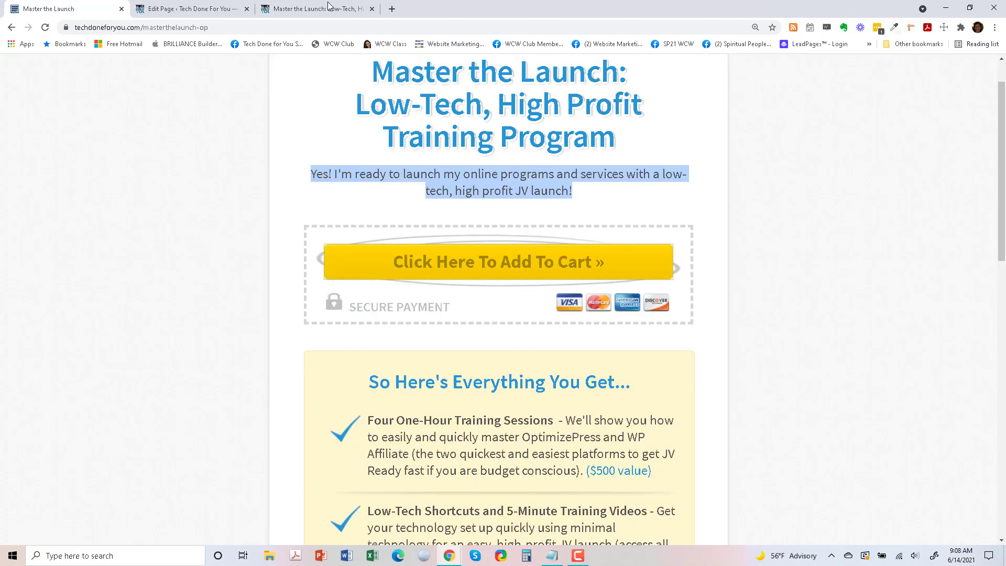
Return to the new button's settings and paste the sampled color as the button text color.
click(301, 4)
click(198, 4)
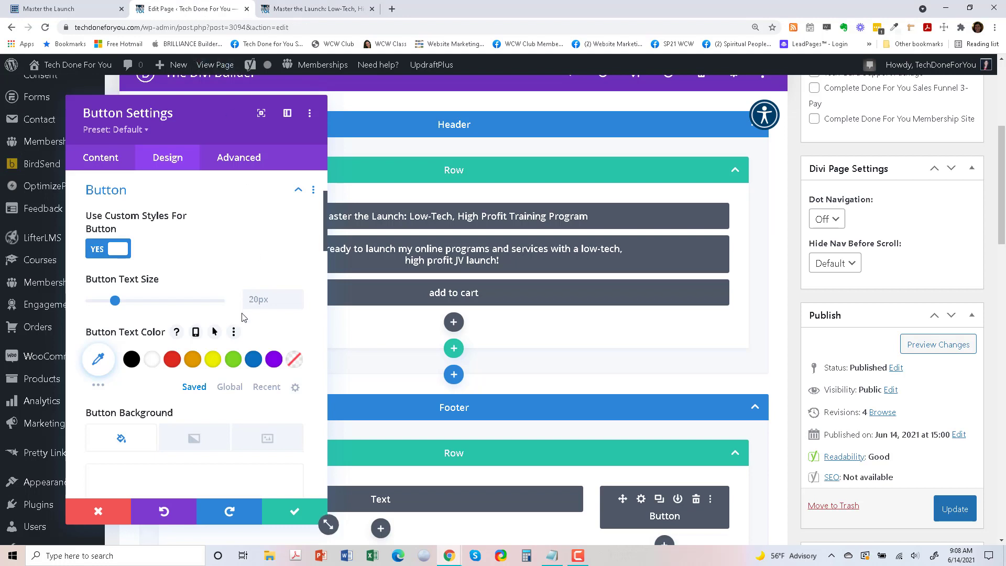
click(96, 361)
scroll(134, 433, down, 2)
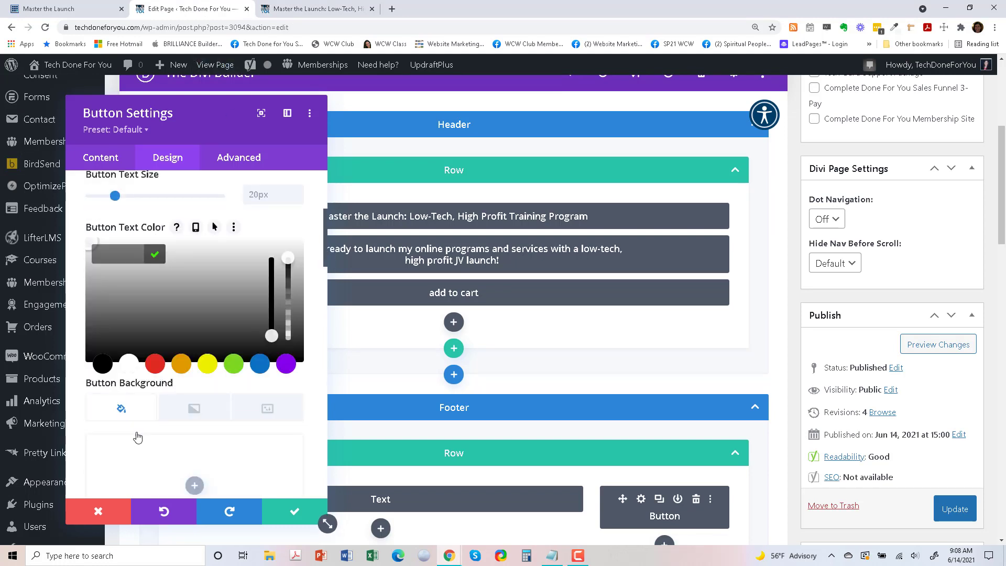
scroll(194, 335, up, 1)
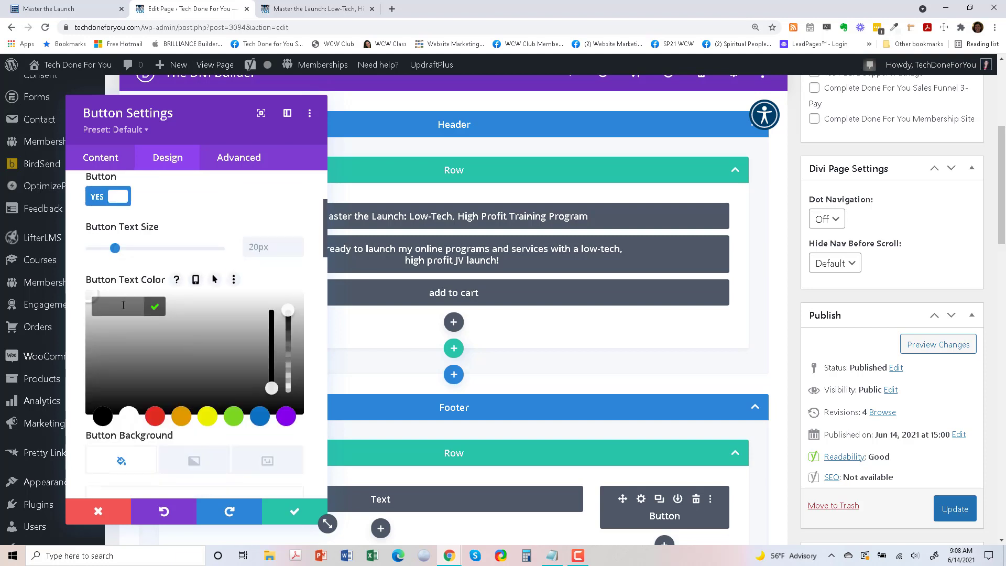
key(ctrl+v)
click(152, 308)
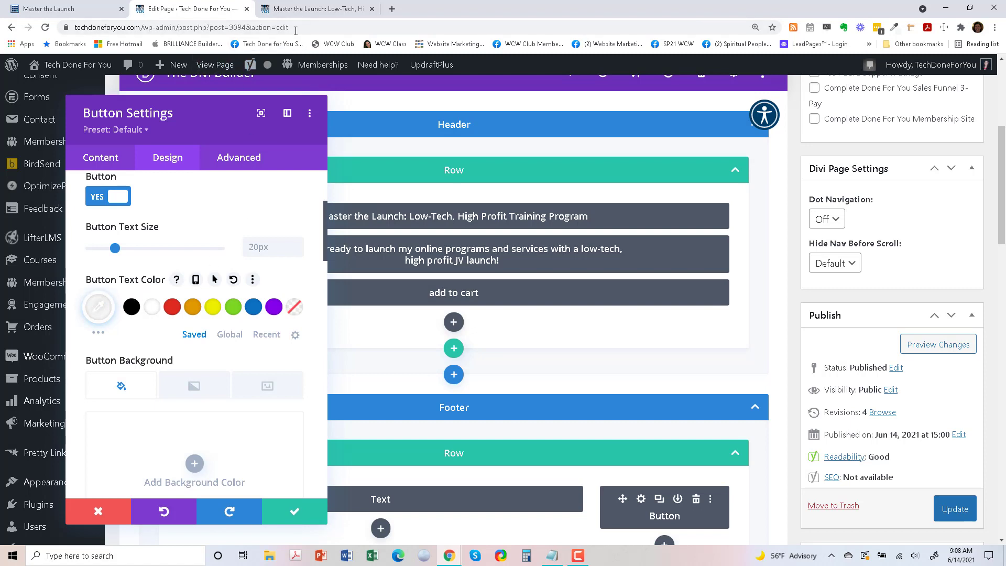
Set the button text color to a medium gray in the color picker and save the module.
click(131, 307)
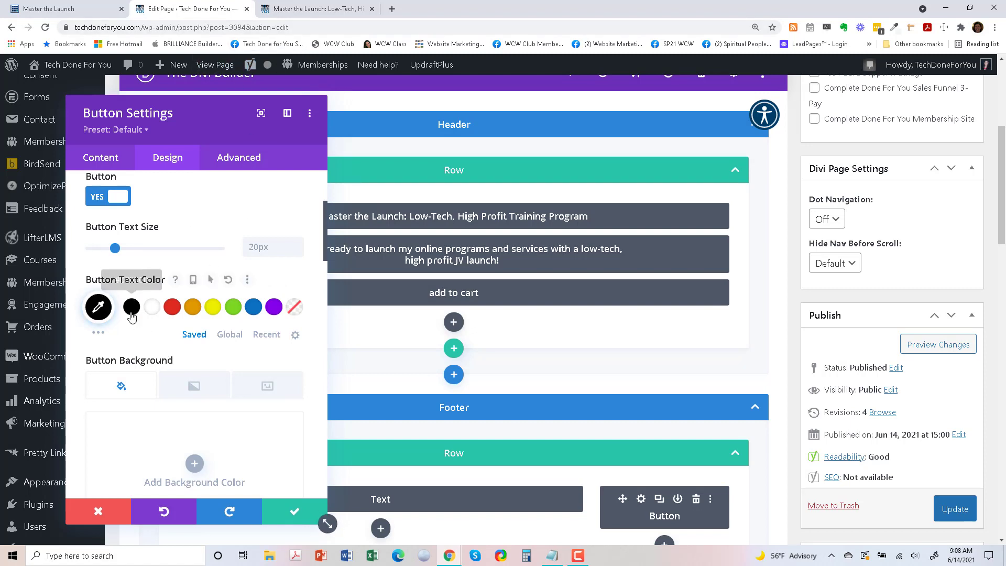
click(100, 309)
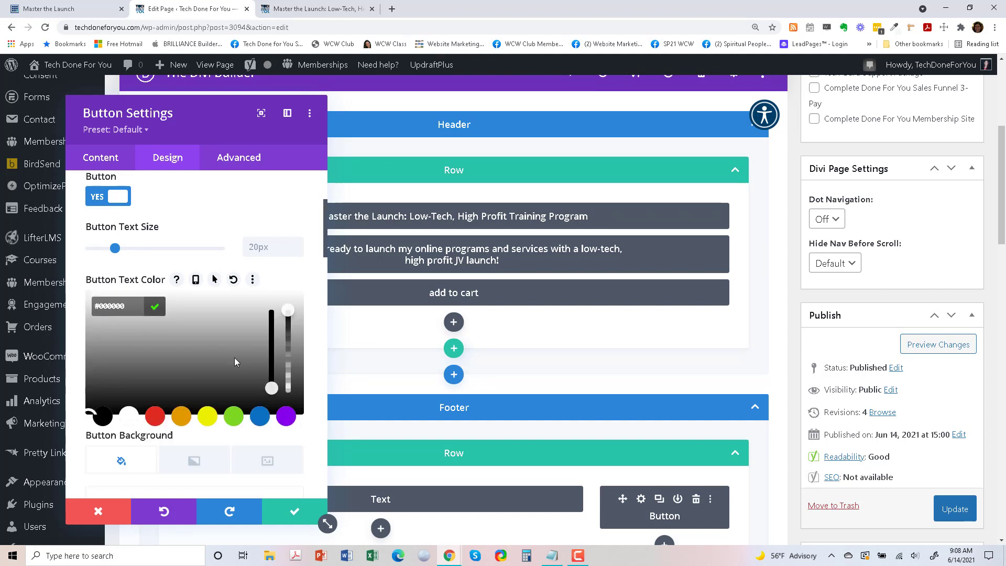
click(197, 361)
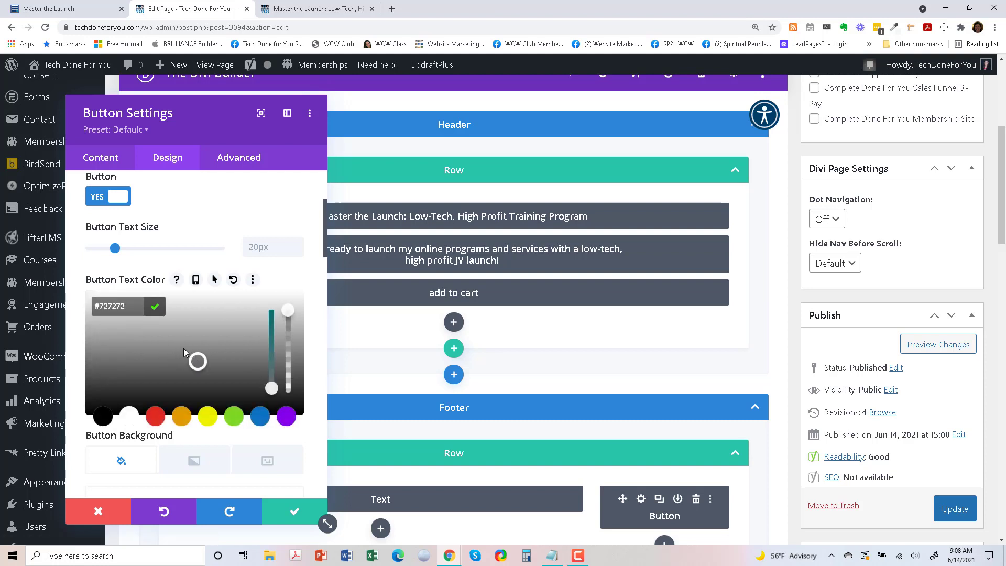
mouse_move(200, 353)
mouse_down()
mouse_move(215, 329)
mouse_move(211, 343)
mouse_up()
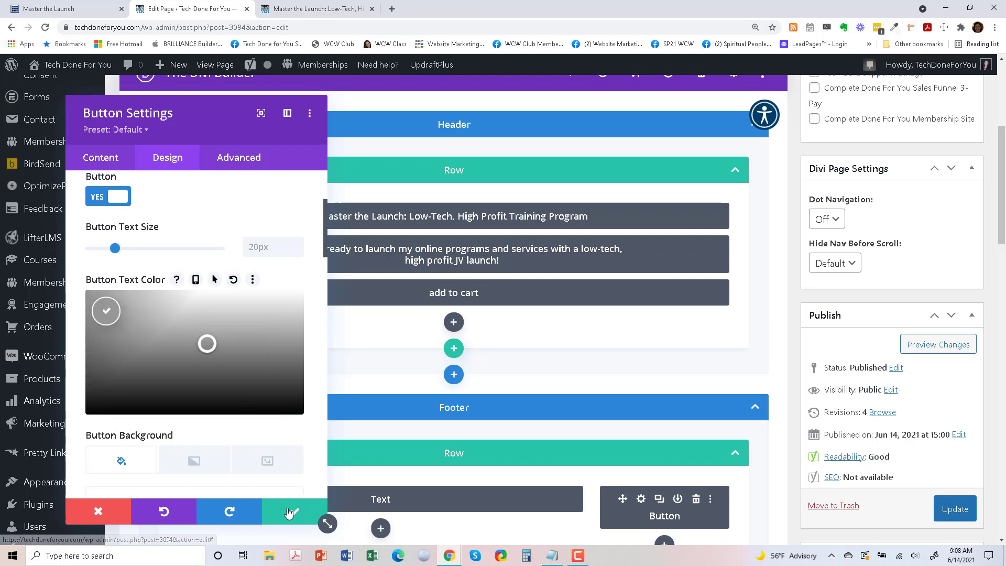
click(291, 512)
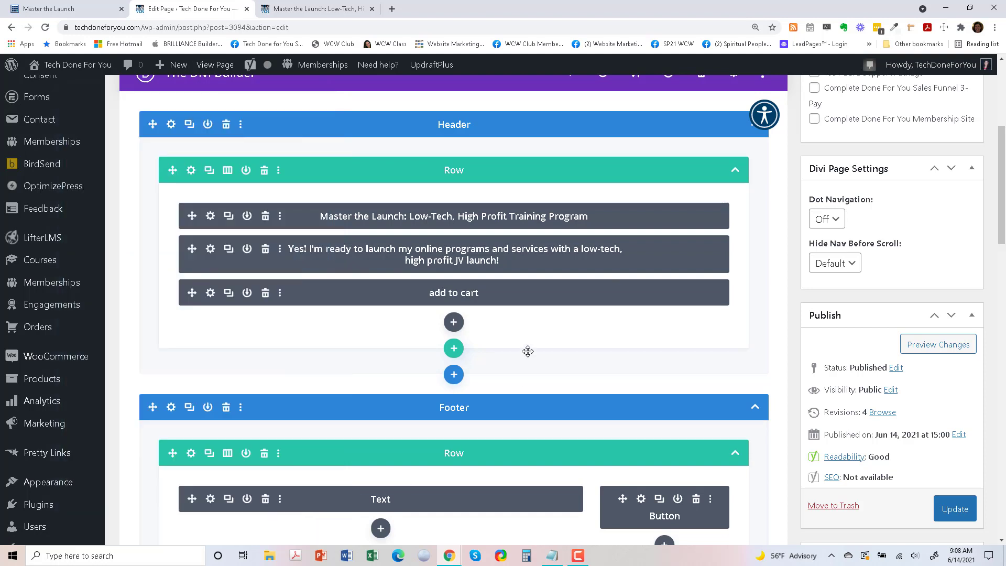
Update the page and reload its live version to check the new cart button against the original.
click(954, 509)
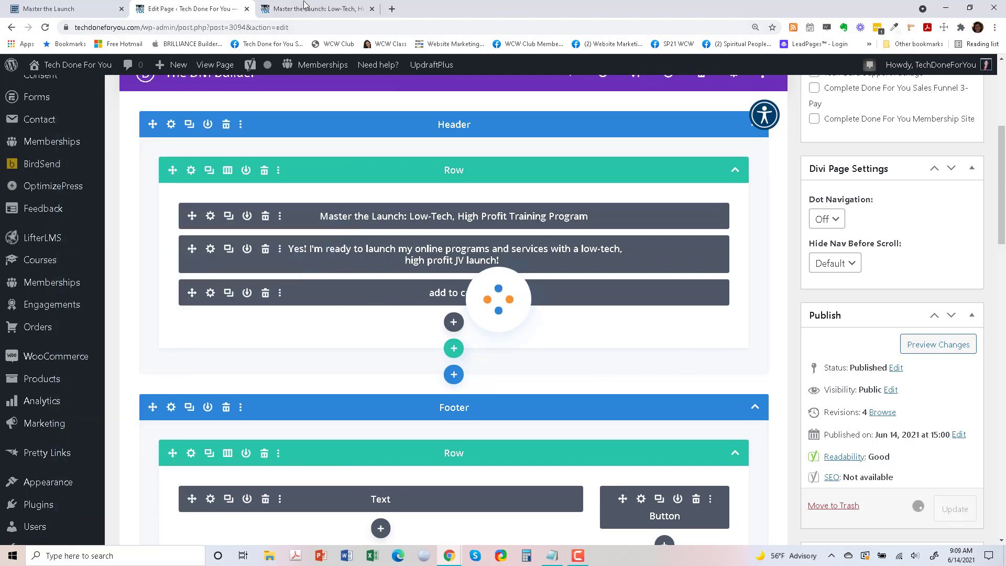
click(39, 8)
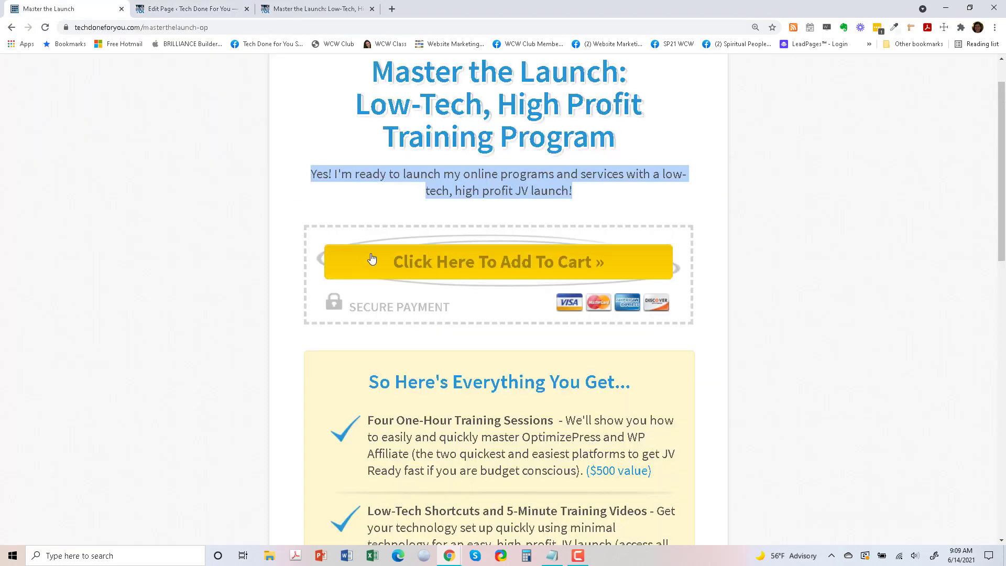
click(296, 2)
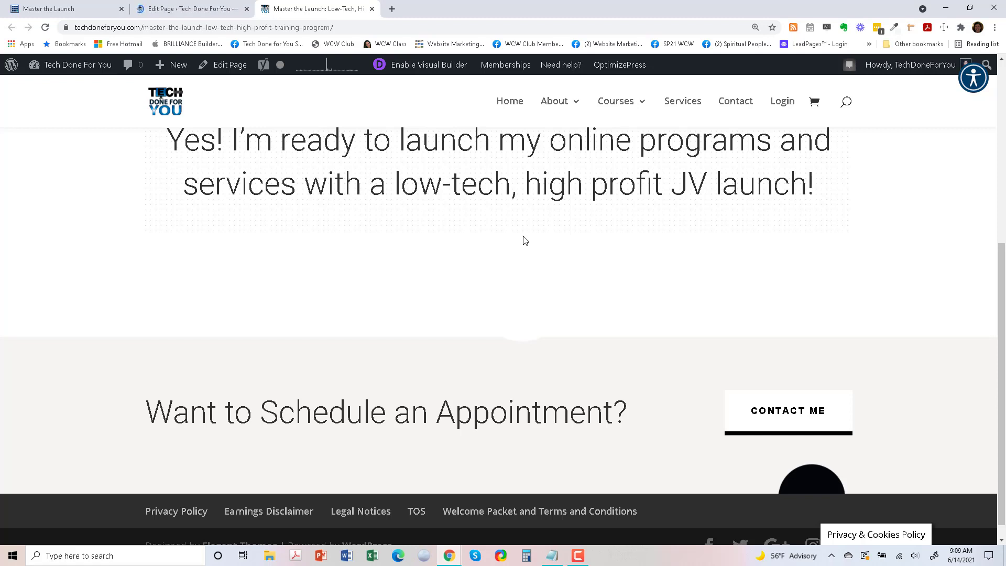
click(45, 29)
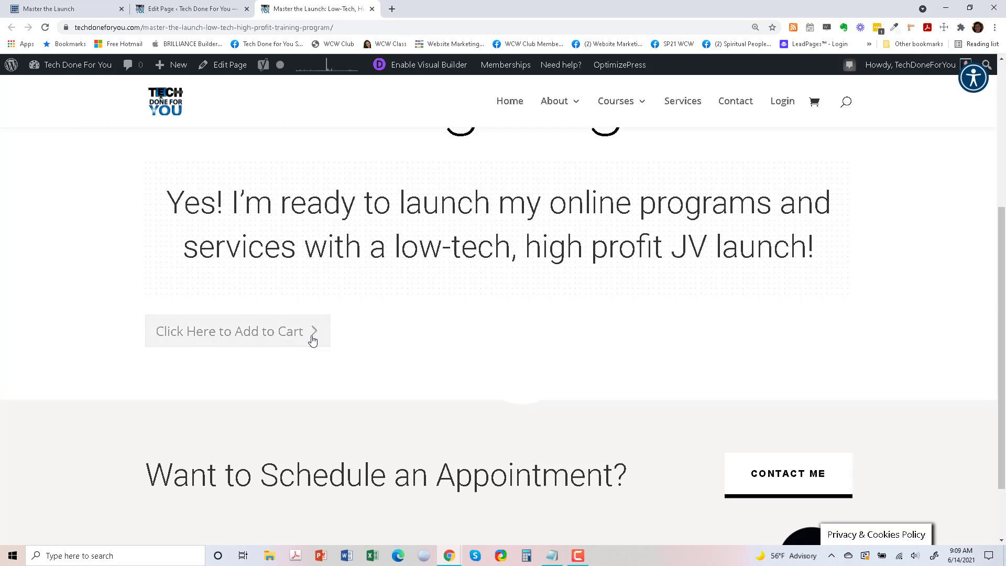
Set the "add to cart" button's alignment to center in its design settings and save the module.
click(175, 9)
scroll(470, 365, down, 2)
scroll(471, 365, down, 2)
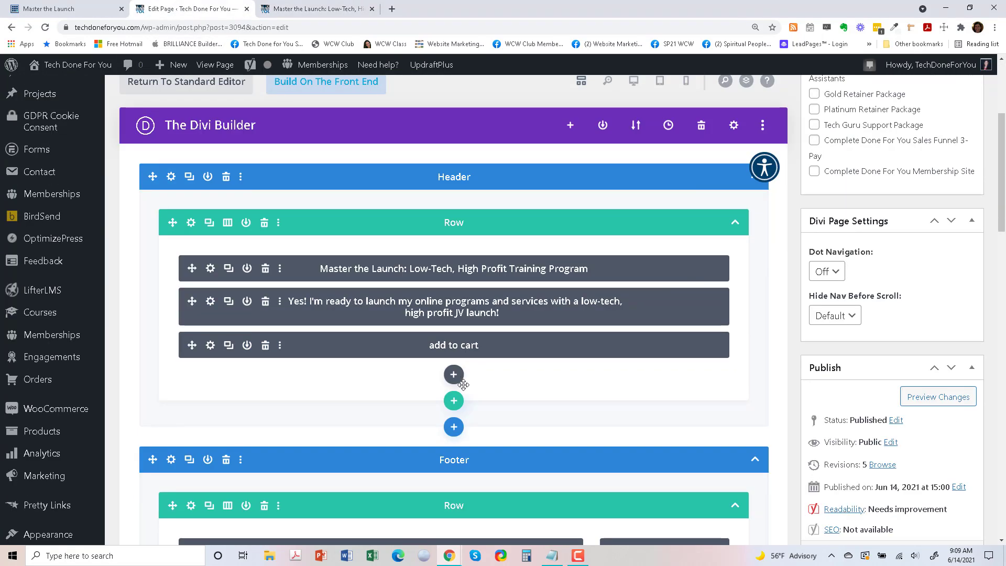
click(367, 345)
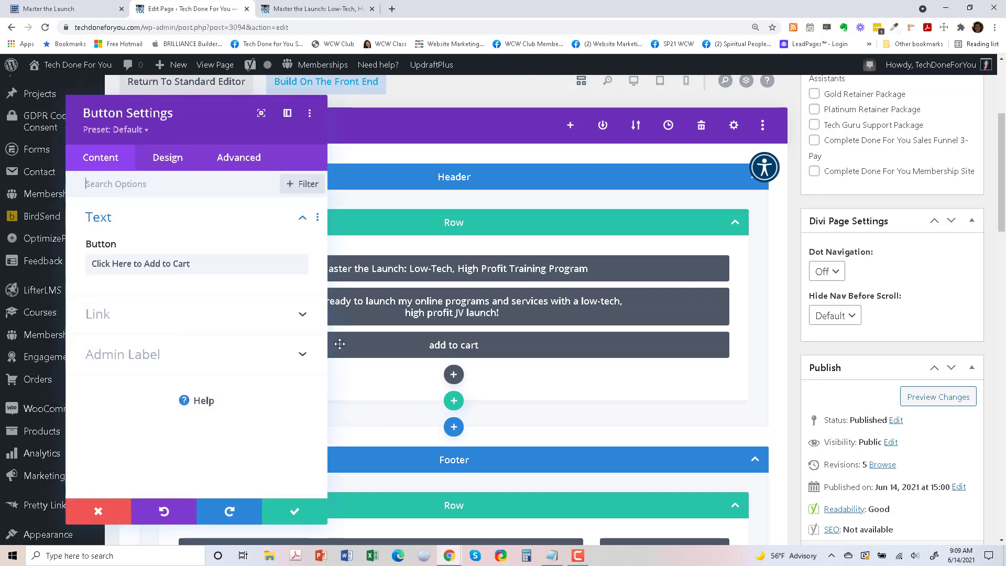
click(167, 158)
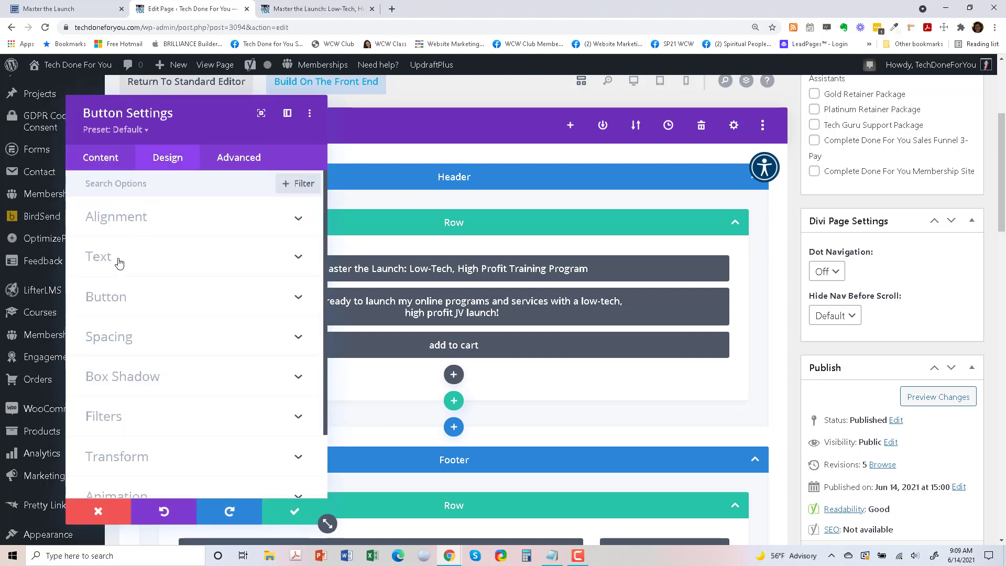
click(117, 216)
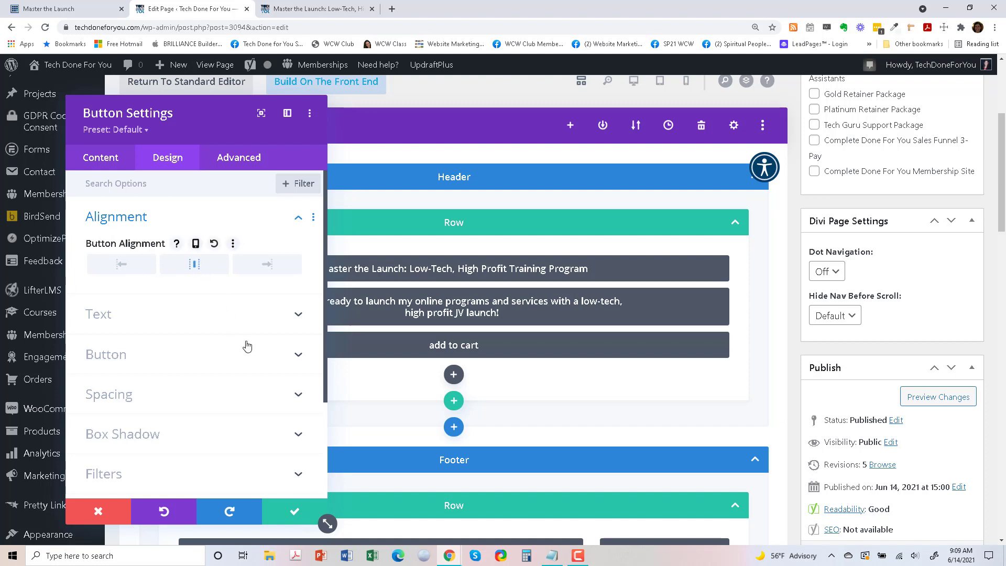
click(294, 513)
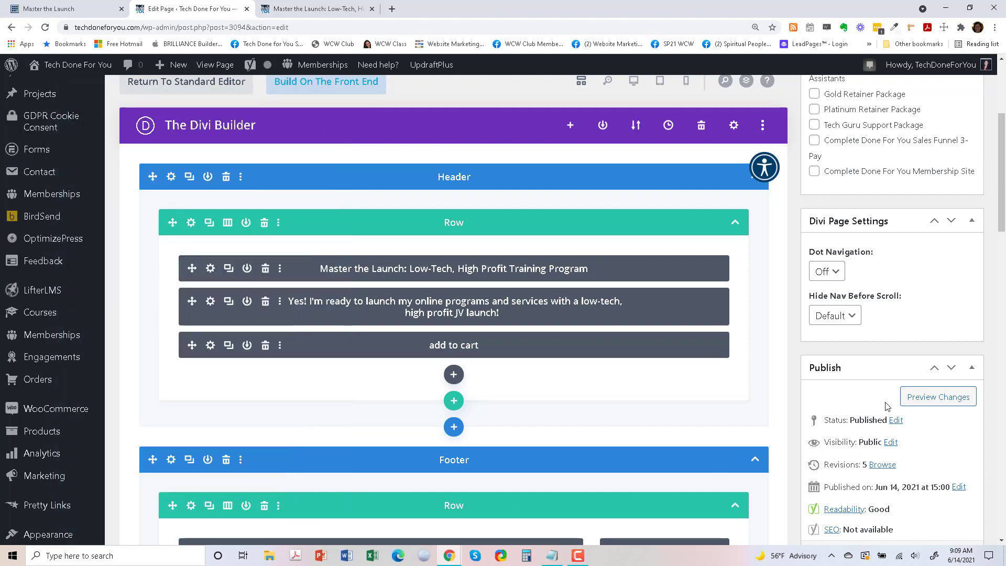
Compare the styling of the original page's cart button with the live page's new button.
click(41, 5)
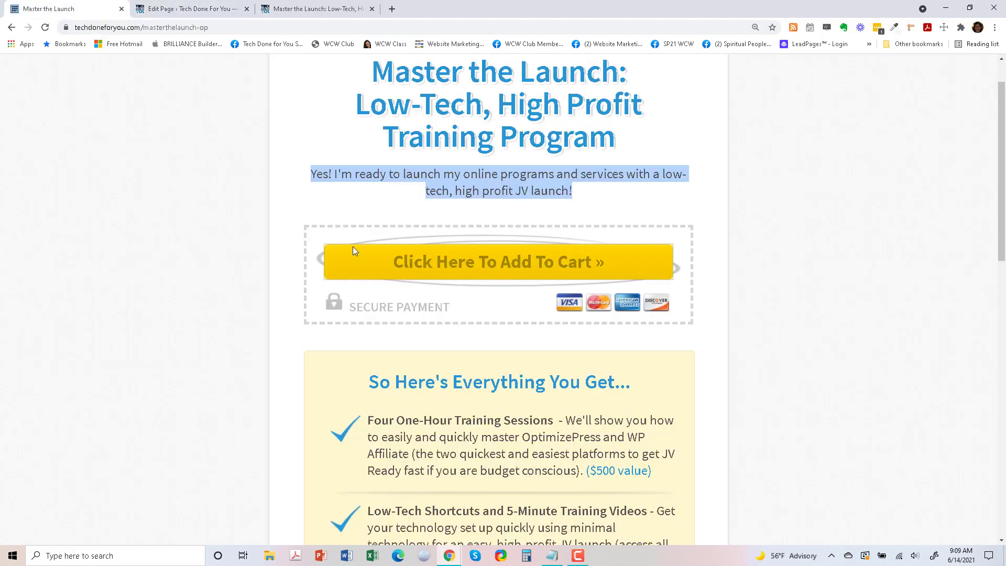
click(316, 5)
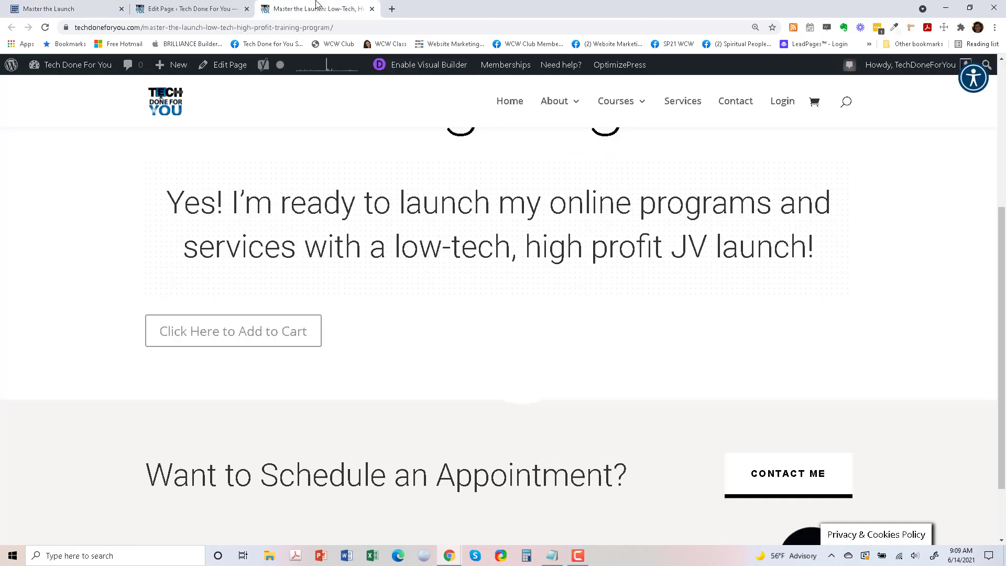
Set the "add to cart" button's background color to the orange swatch in its design settings and save the module.
click(185, 5)
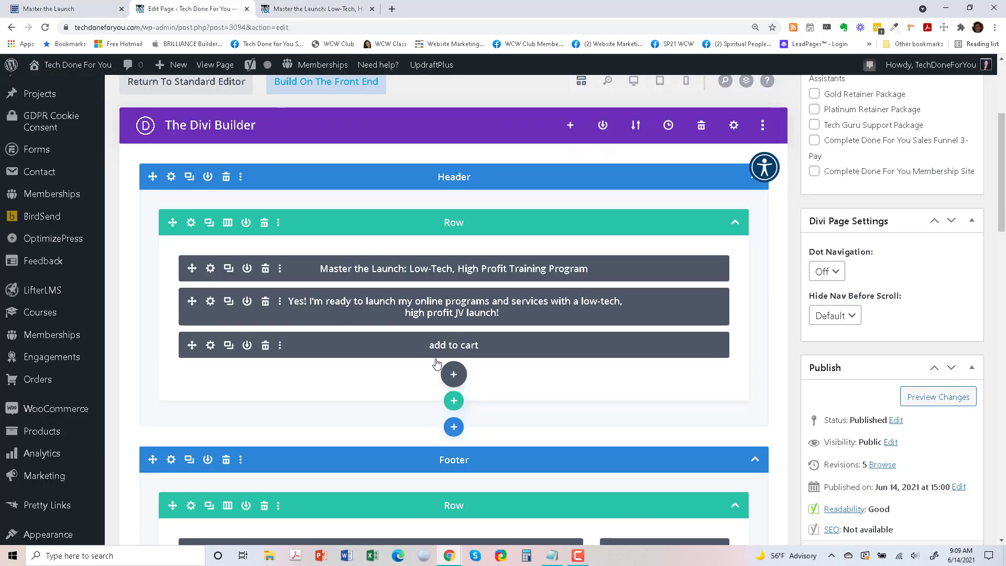
click(210, 346)
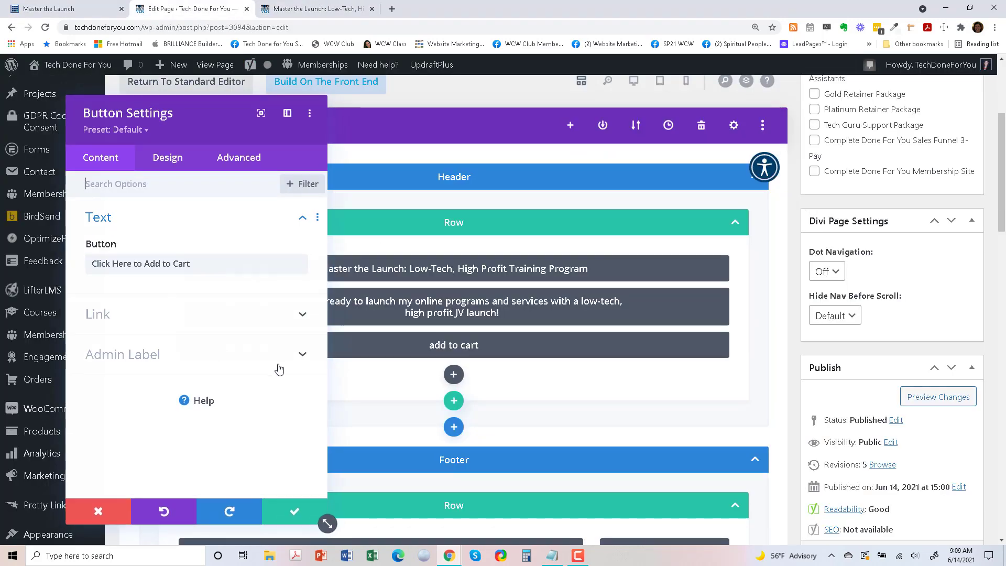
click(169, 166)
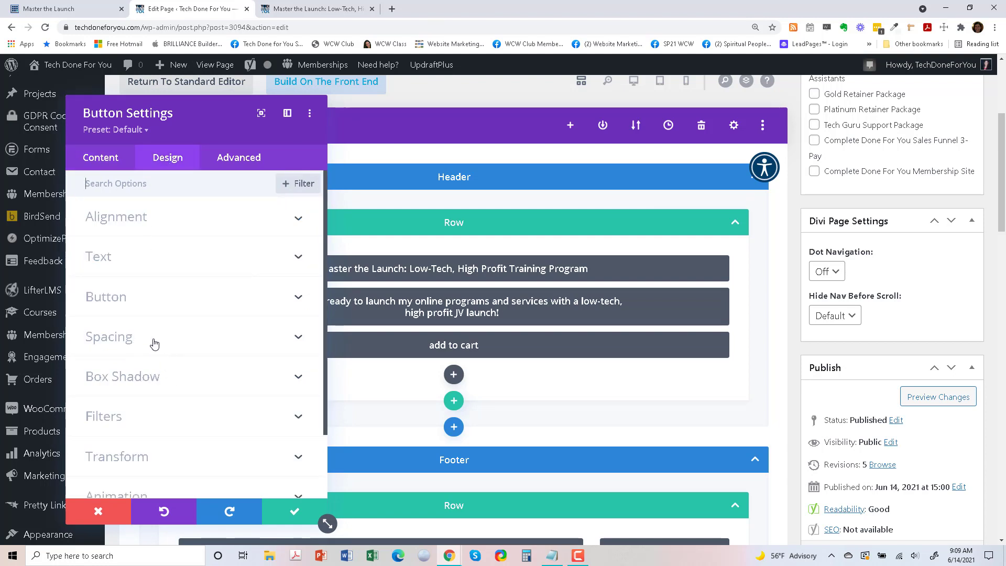
click(119, 303)
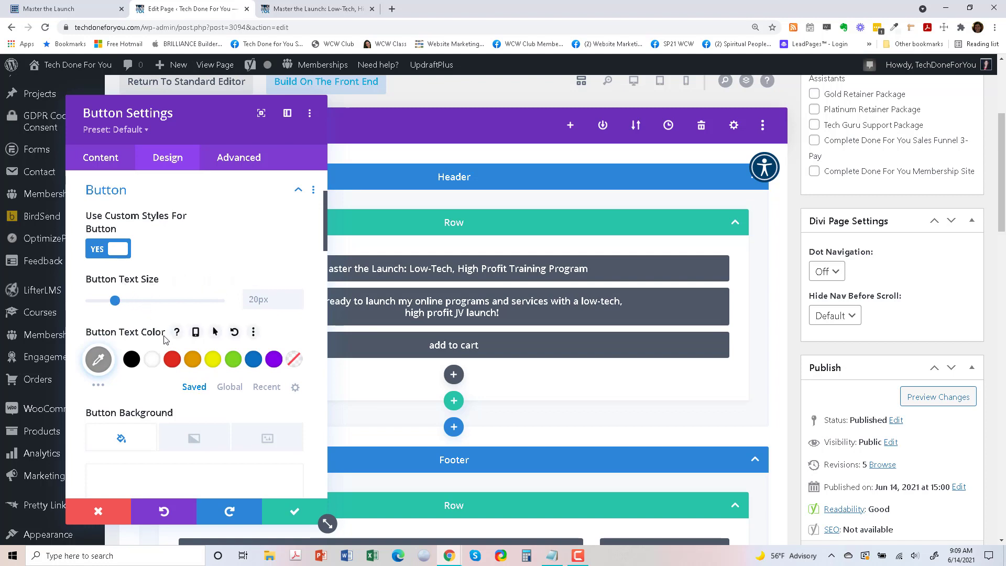
scroll(164, 398, down, 1)
scroll(164, 398, down, 1)
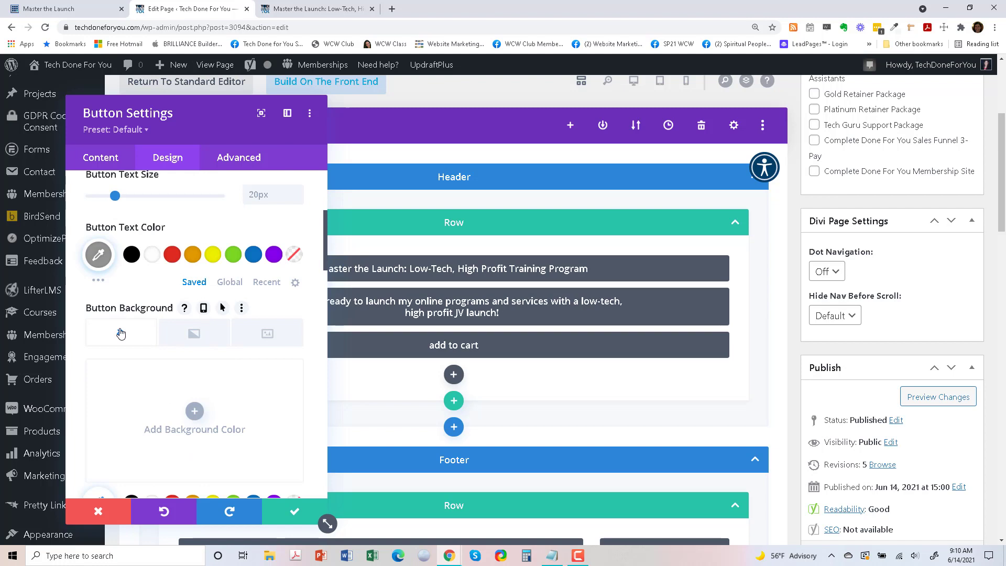
scroll(136, 334, down, 1)
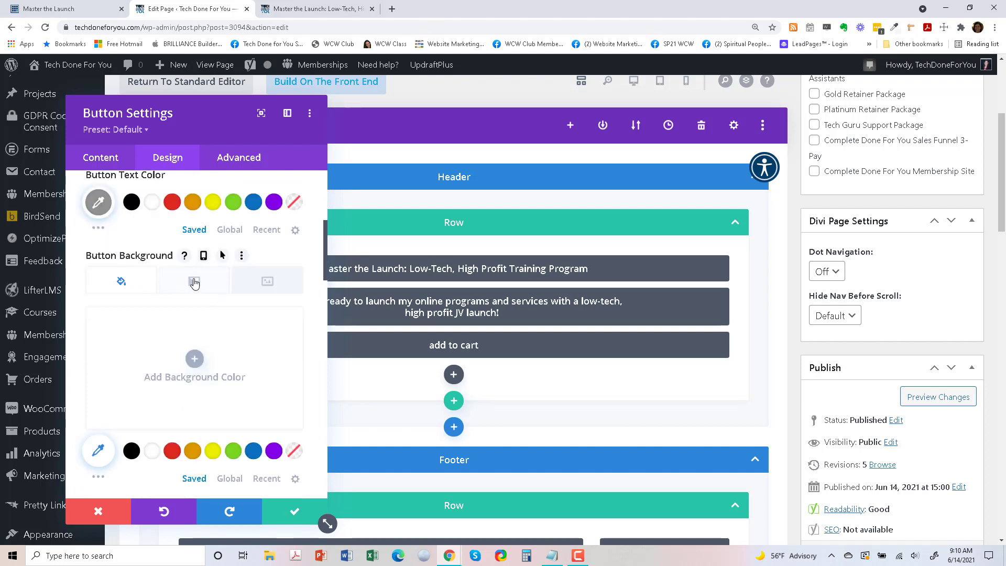
scroll(194, 372, down, 1)
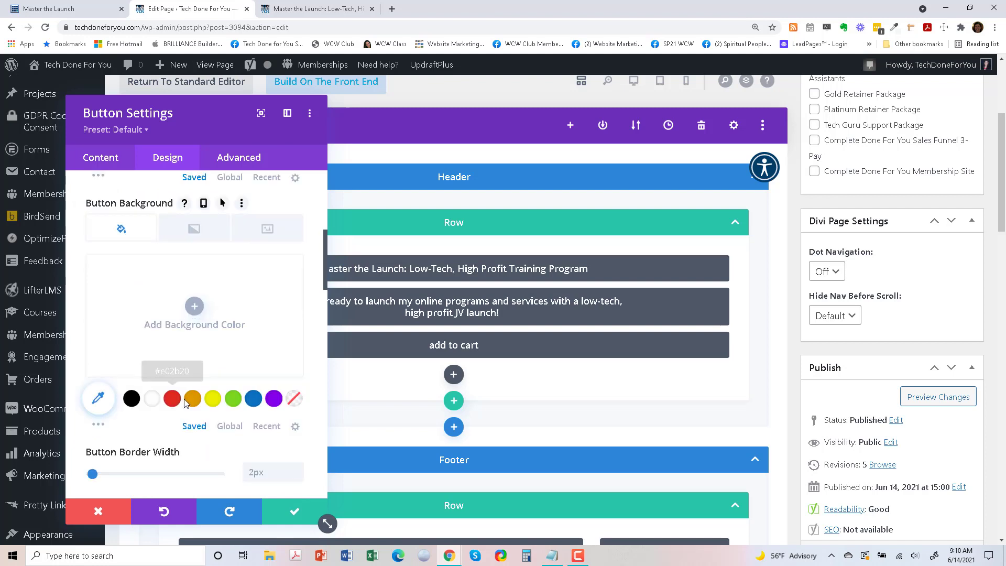
click(192, 400)
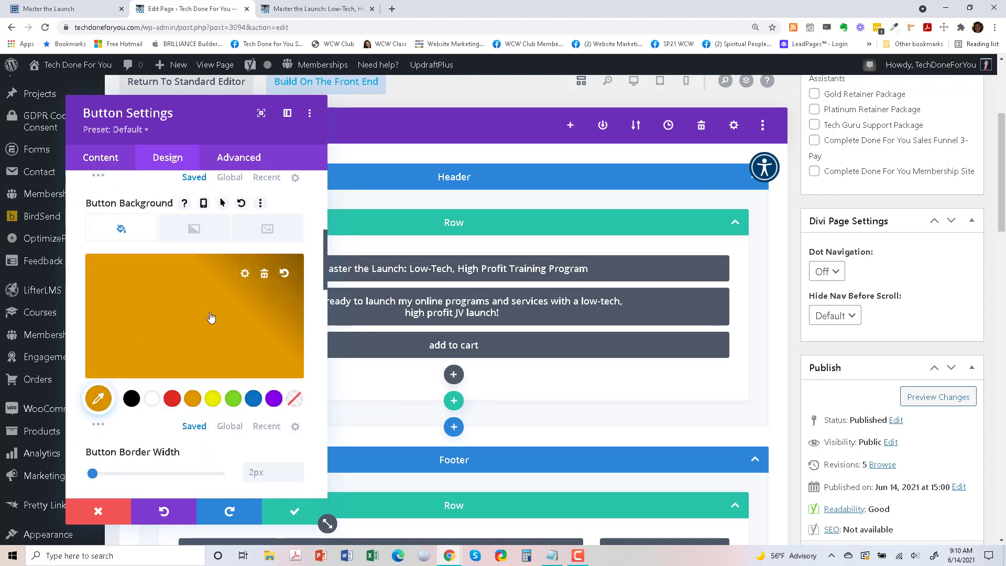
click(287, 512)
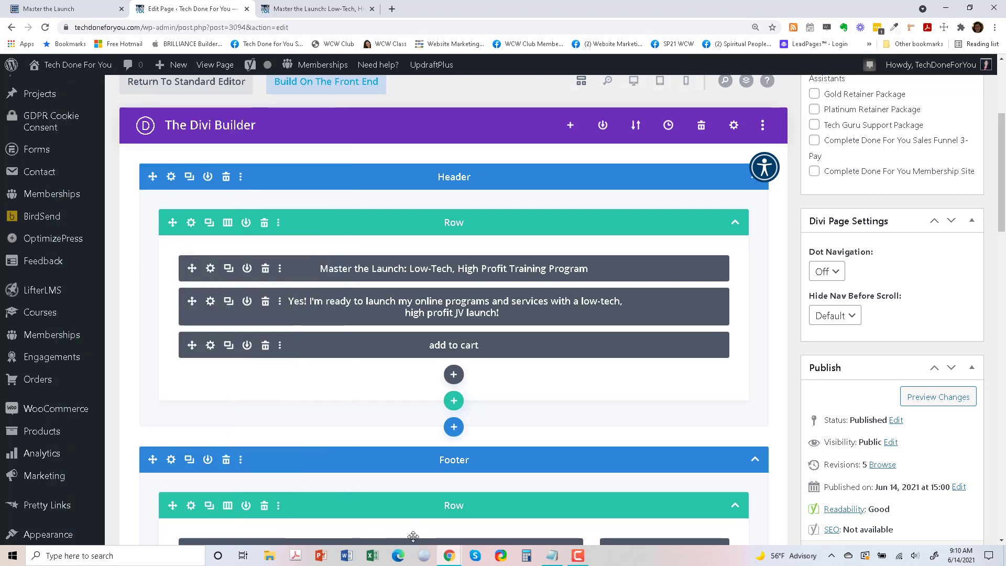
Update the page and reload its live version to check the cart button's background color.
scroll(948, 377, up, 5)
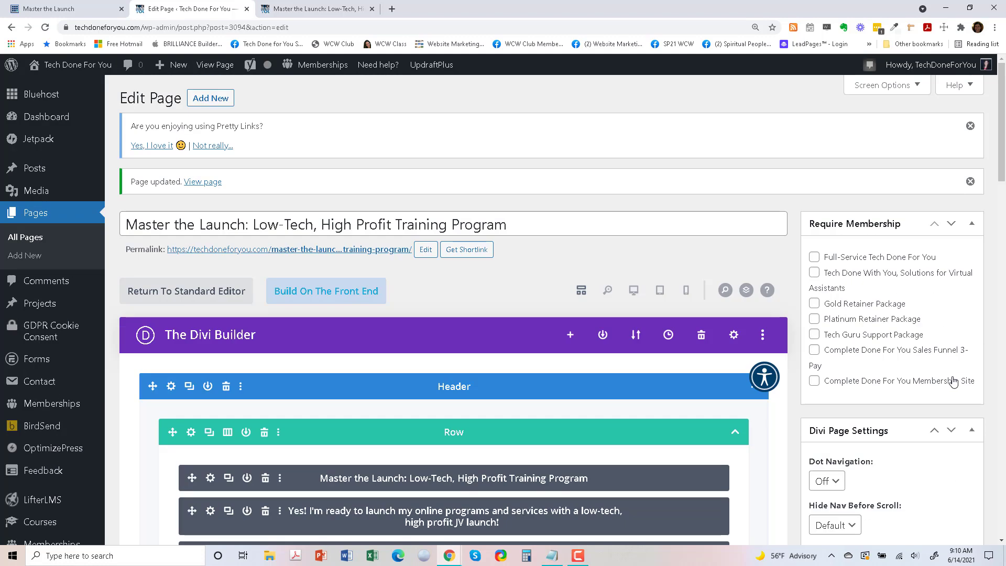
scroll(961, 382, down, 7)
click(955, 456)
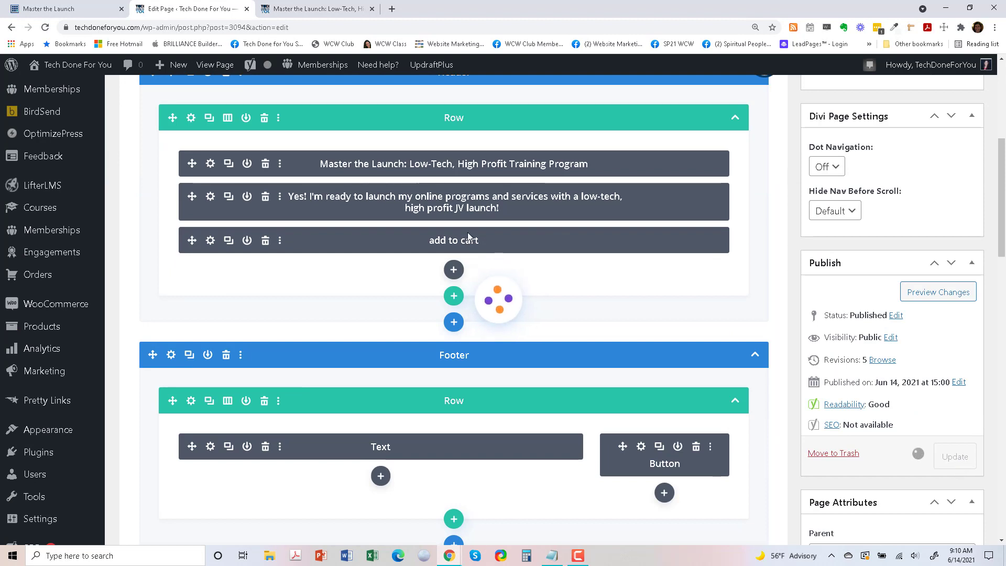
click(304, 10)
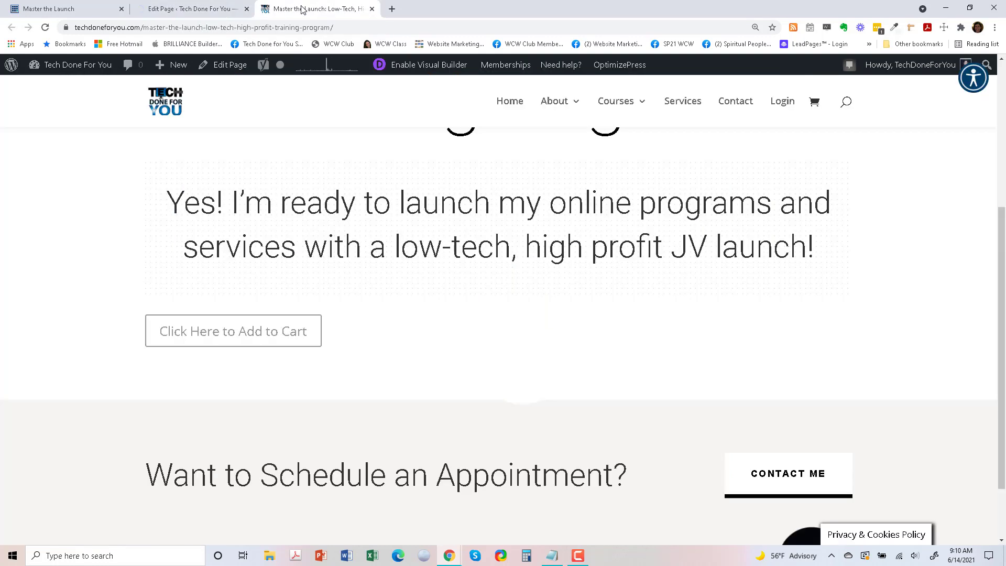
click(46, 28)
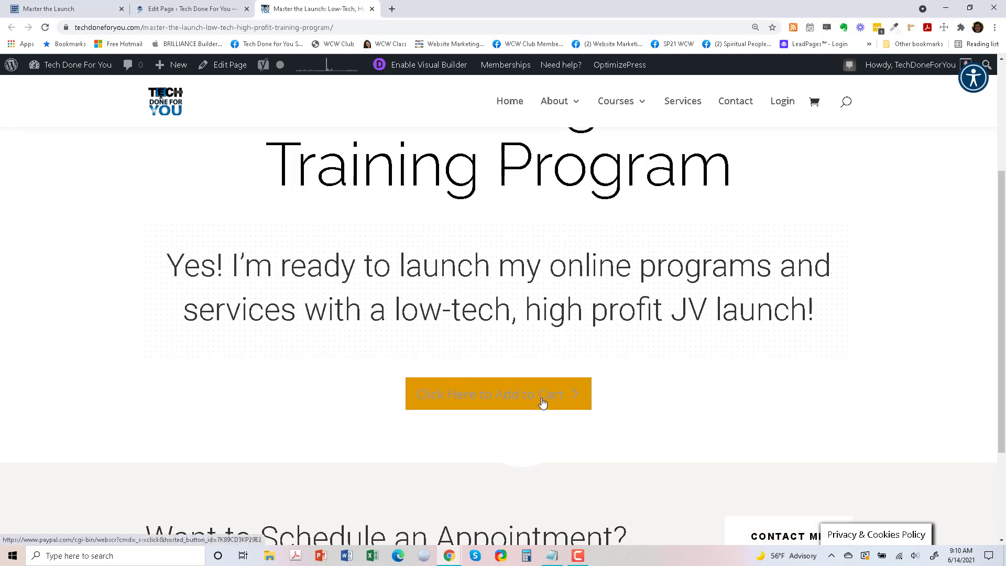
Review the original page's "So Here's Everything You Get..." box below the cart button and select its heading.
click(59, 9)
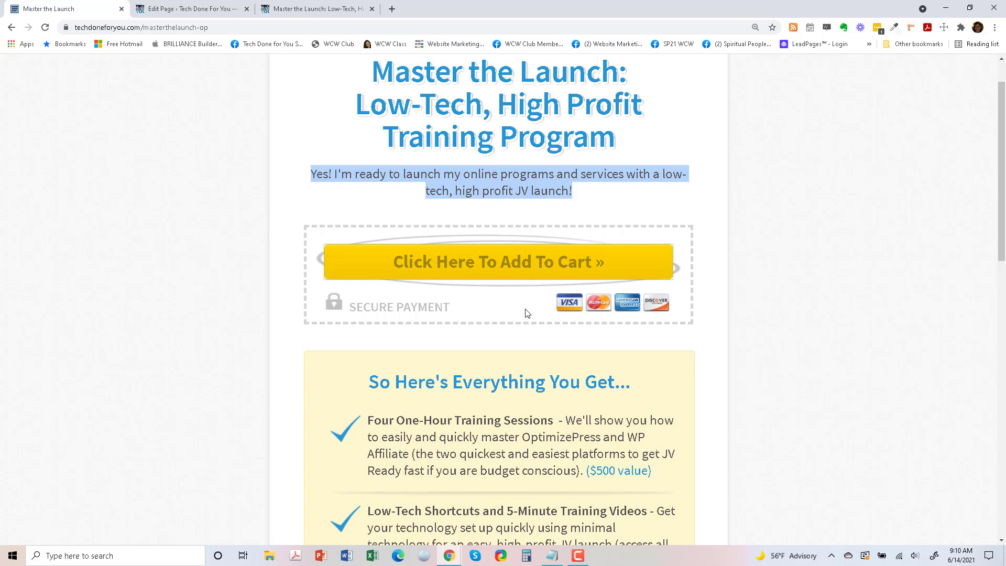
scroll(532, 376, down, 4)
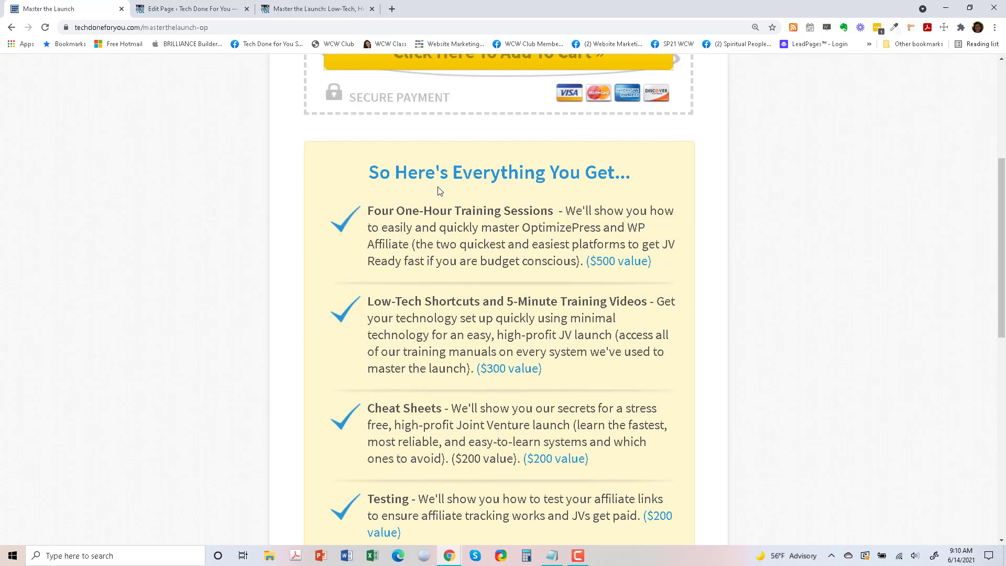
scroll(478, 180, down, 10)
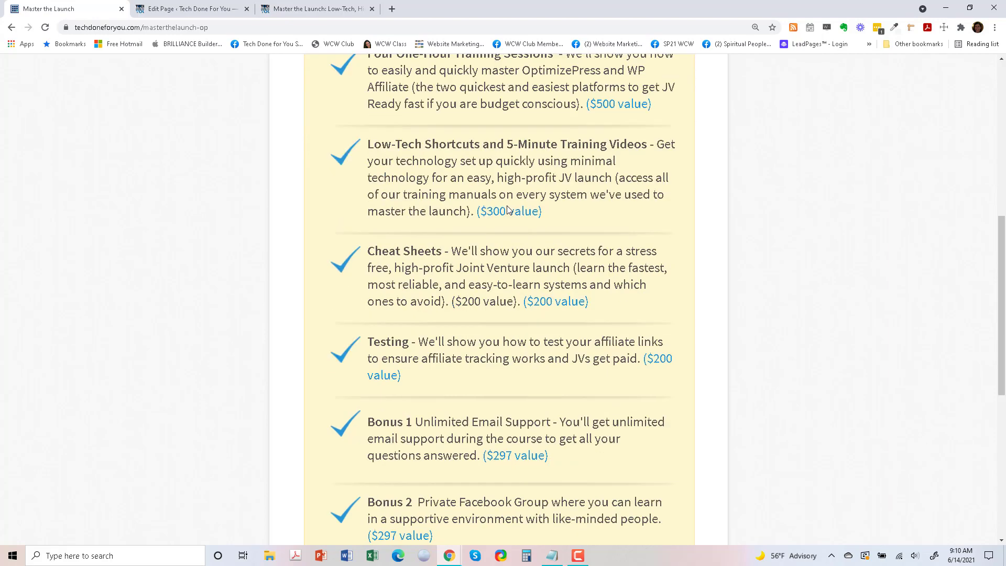
scroll(551, 347, up, 9)
scroll(551, 348, up, 4)
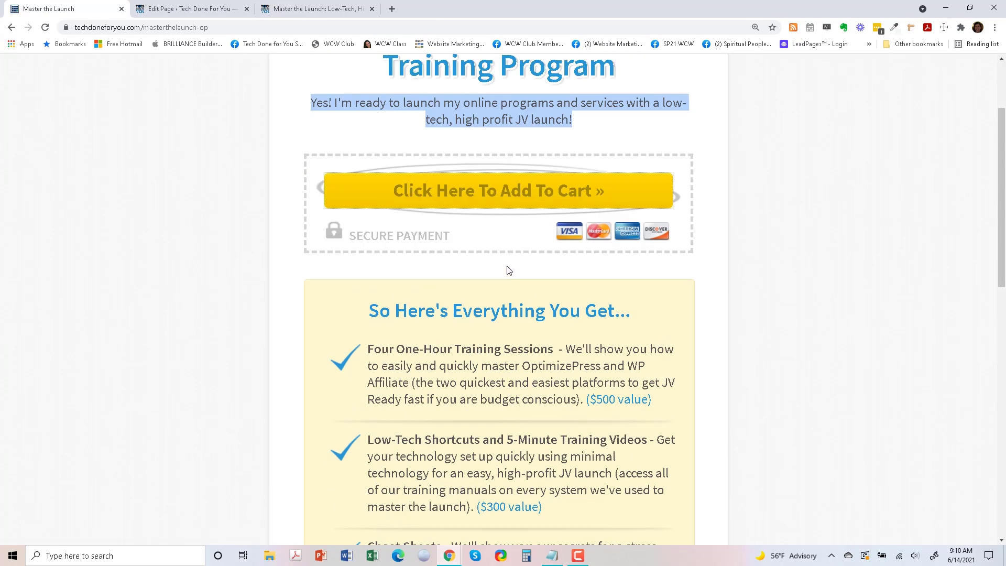
scroll(467, 306, down, 1)
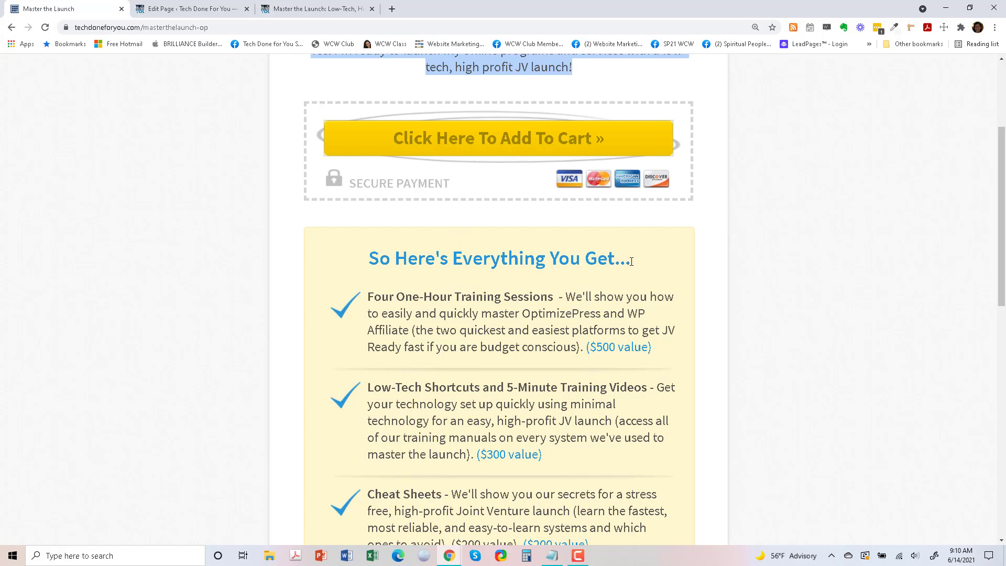
drag(631, 261, 380, 267)
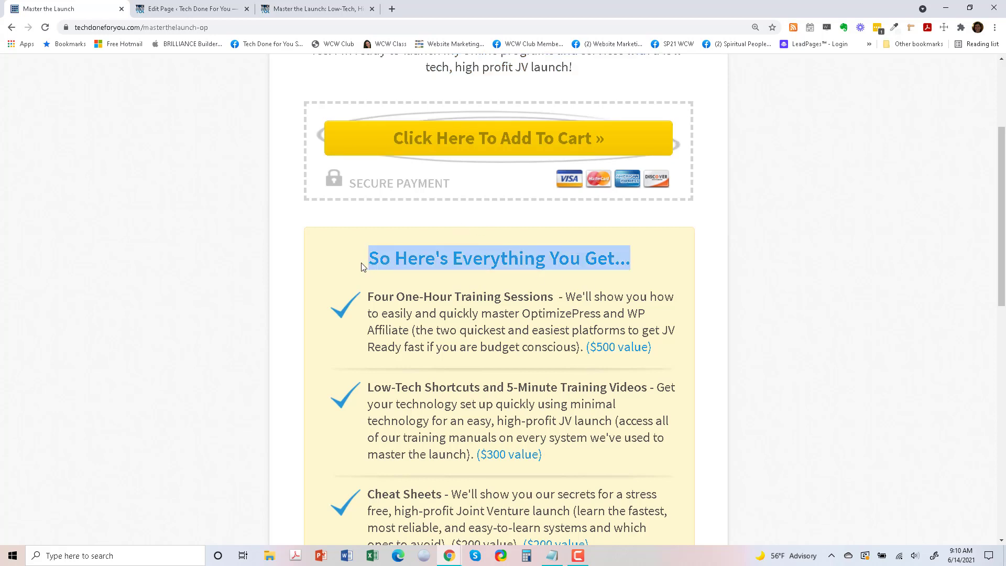
Compare the live page below the cart button with the builder layout to find where the next content belongs.
click(276, 2)
scroll(472, 393, down, 2)
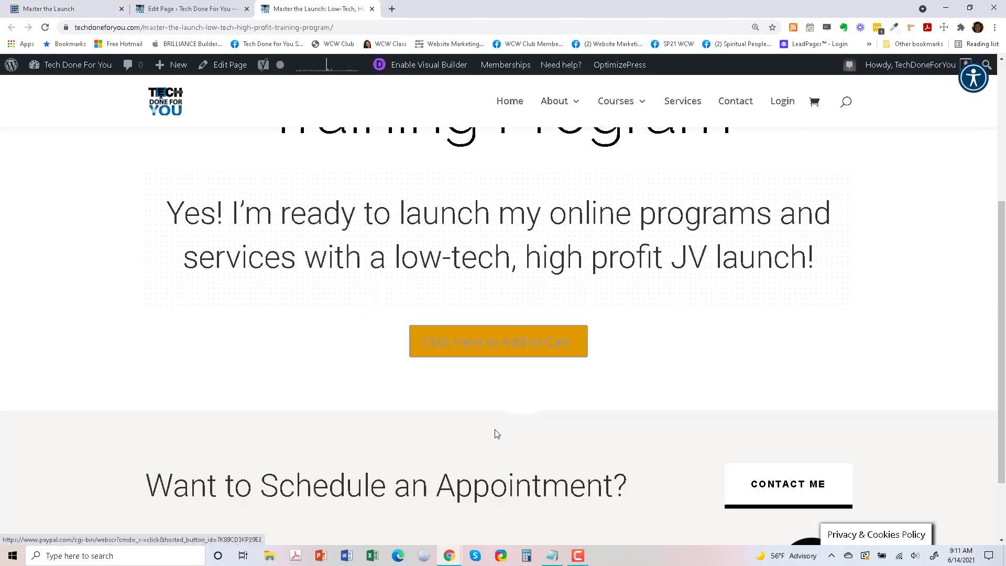
click(169, 4)
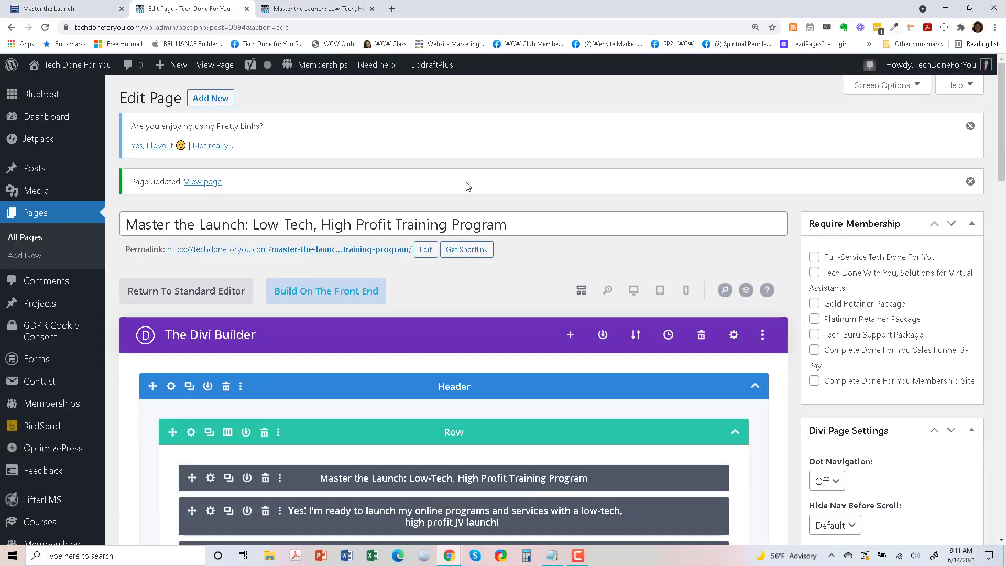
scroll(454, 459, down, 3)
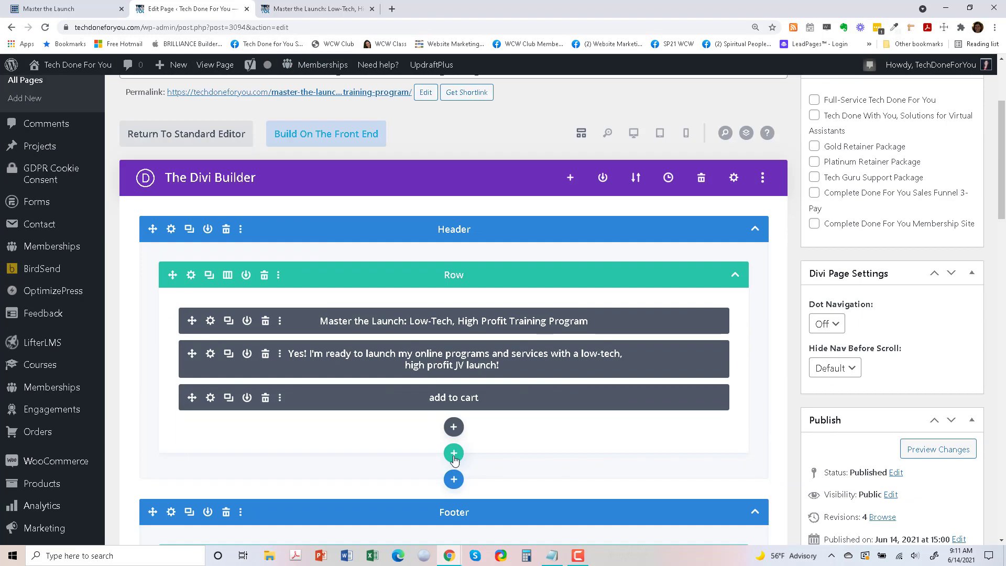
scroll(455, 407, down, 2)
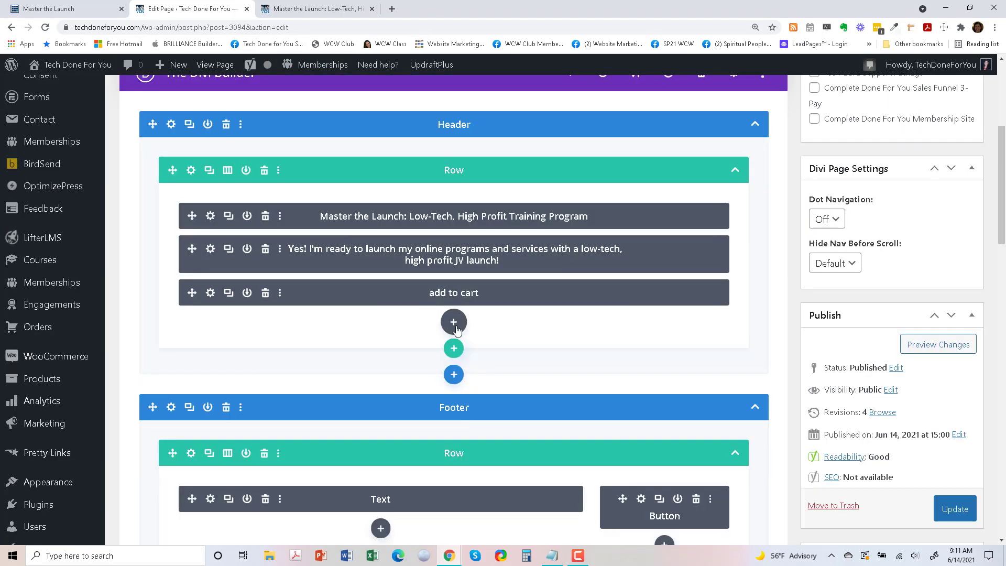
click(281, 9)
scroll(545, 344, up, 3)
scroll(546, 347, down, 3)
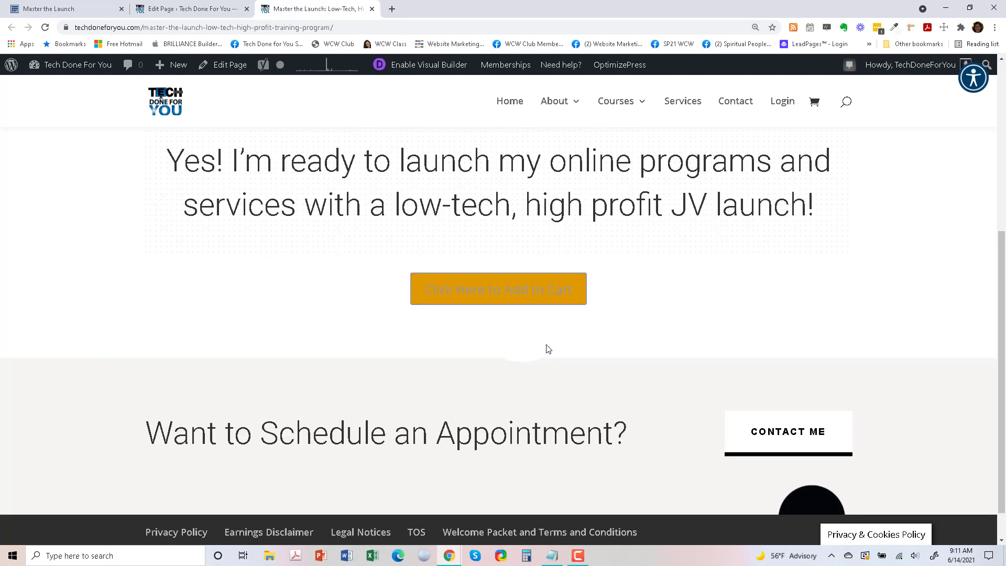
click(229, 5)
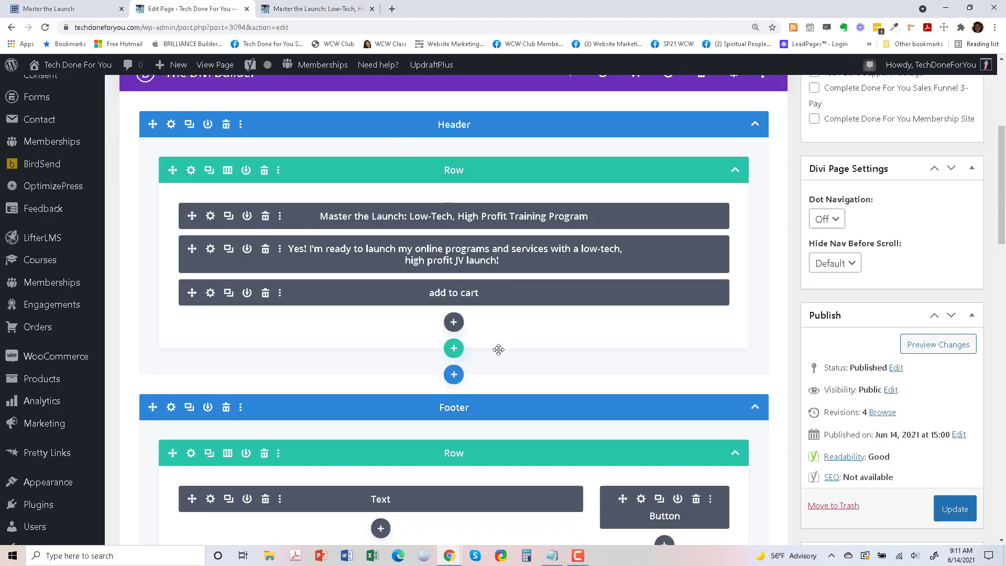
scroll(482, 385, down, 1)
scroll(482, 385, up, 1)
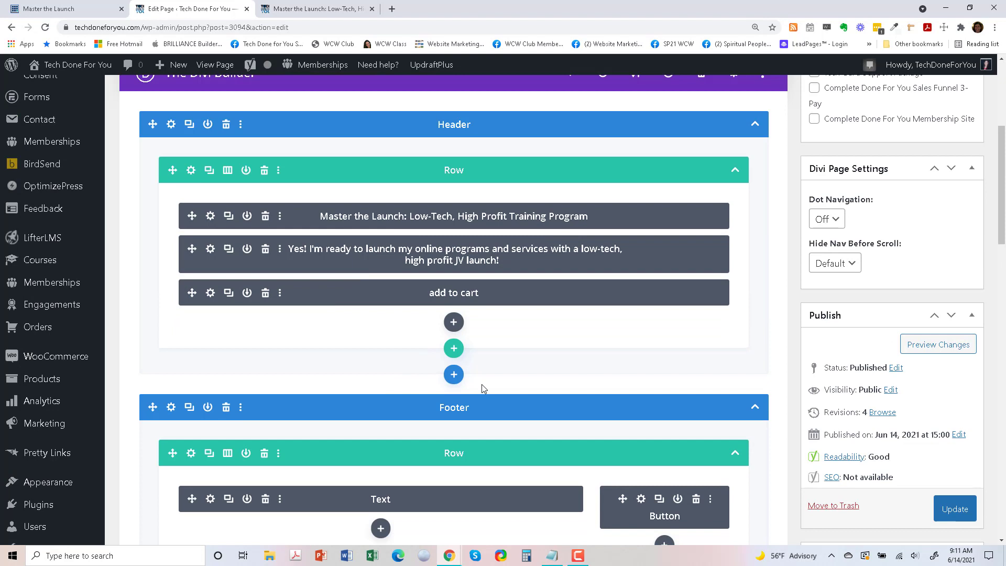
Insert a new regular section between the Header and Footer sections.
click(453, 375)
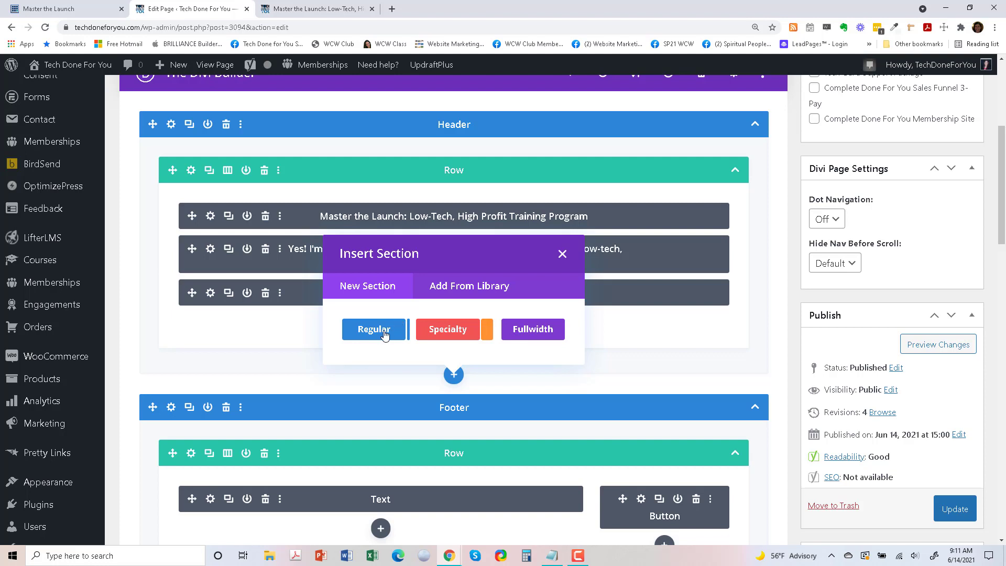
click(22, 5)
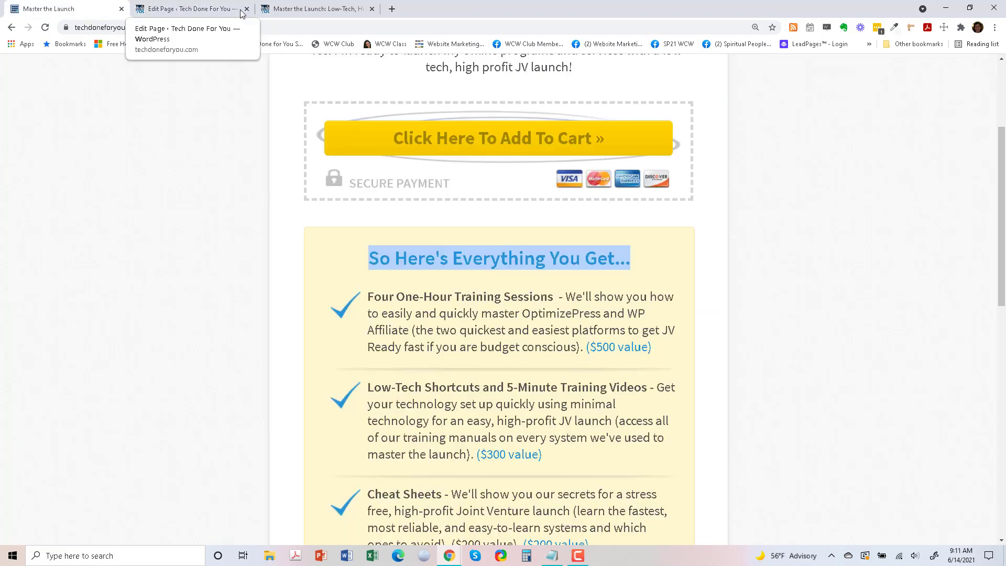
click(294, 5)
click(202, 8)
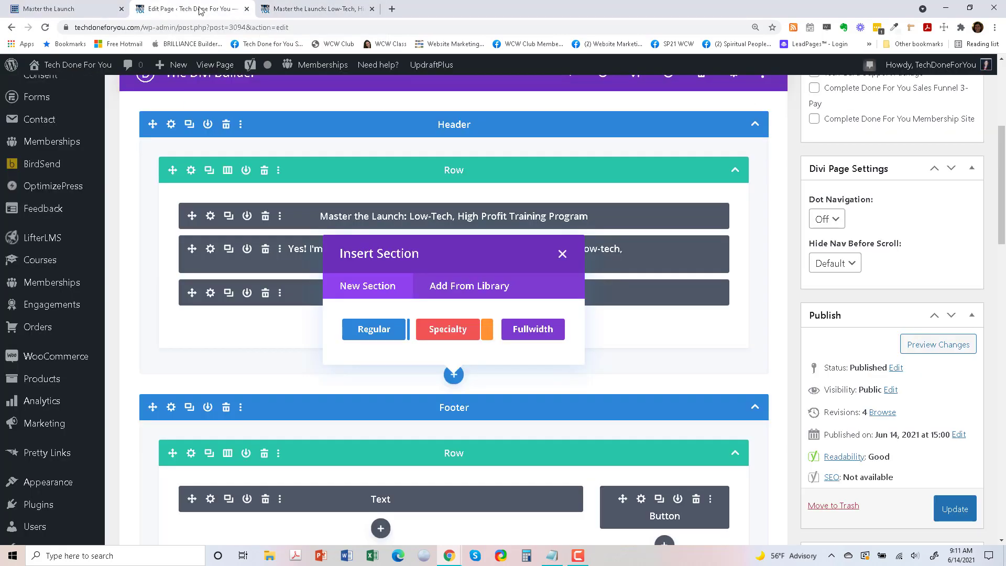
click(394, 336)
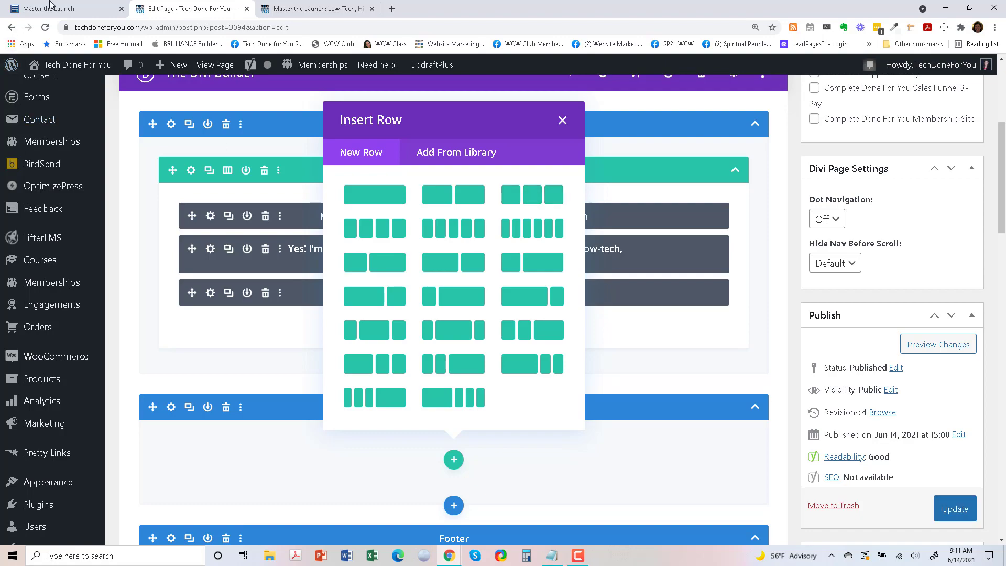
Check the original page's benefits list and insert a single-column row in the new section.
click(52, 8)
scroll(590, 321, up, 3)
scroll(592, 338, down, 10)
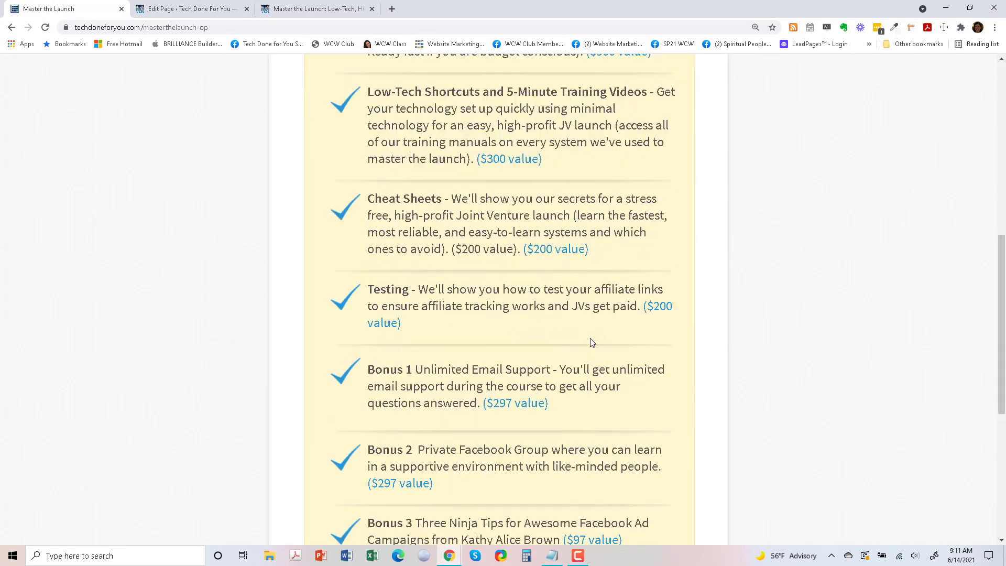
click(202, 5)
click(377, 193)
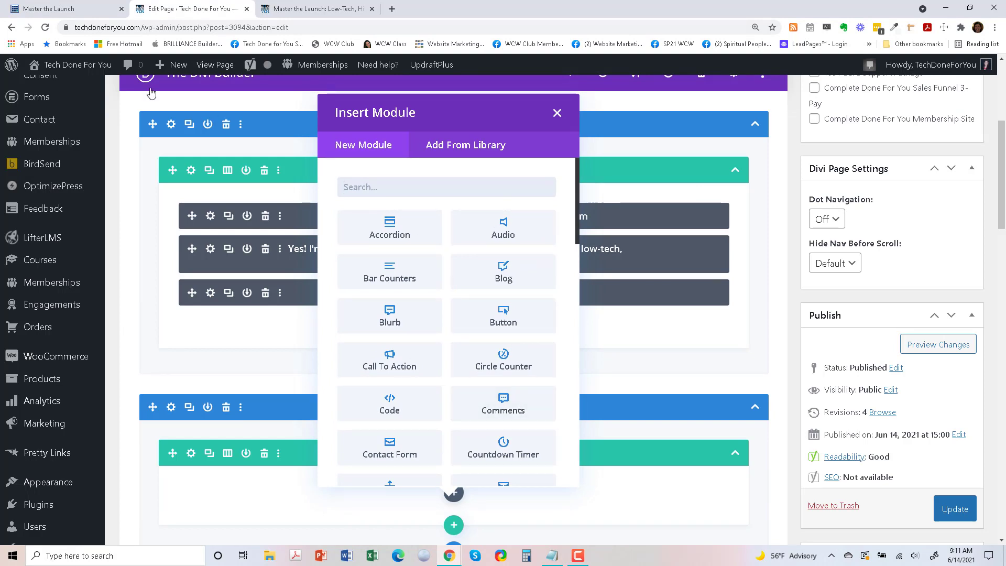
Insert a Text module into the empty row of the new section.
click(80, 4)
click(158, 4)
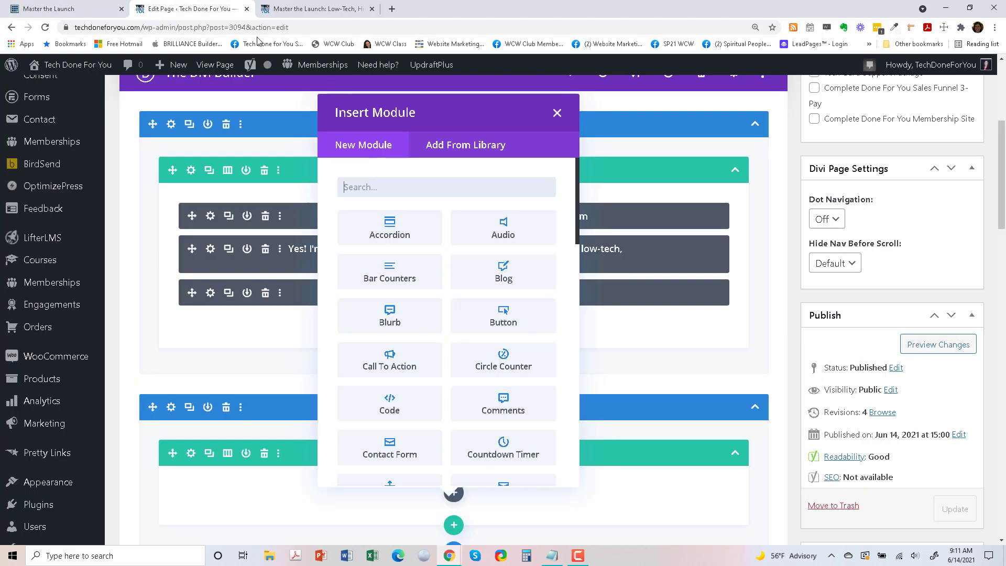
scroll(417, 272, down, 2)
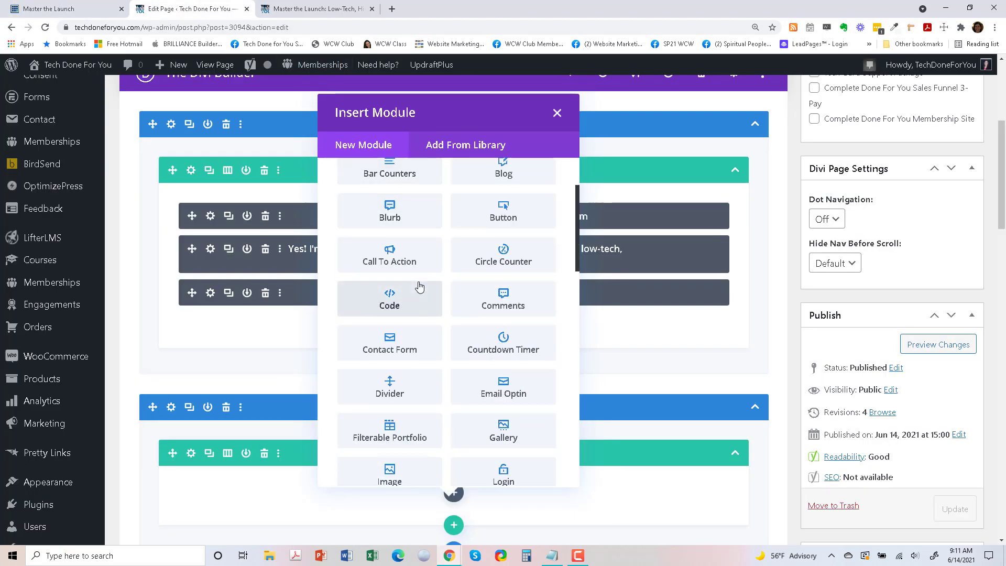
scroll(422, 293, up, 2)
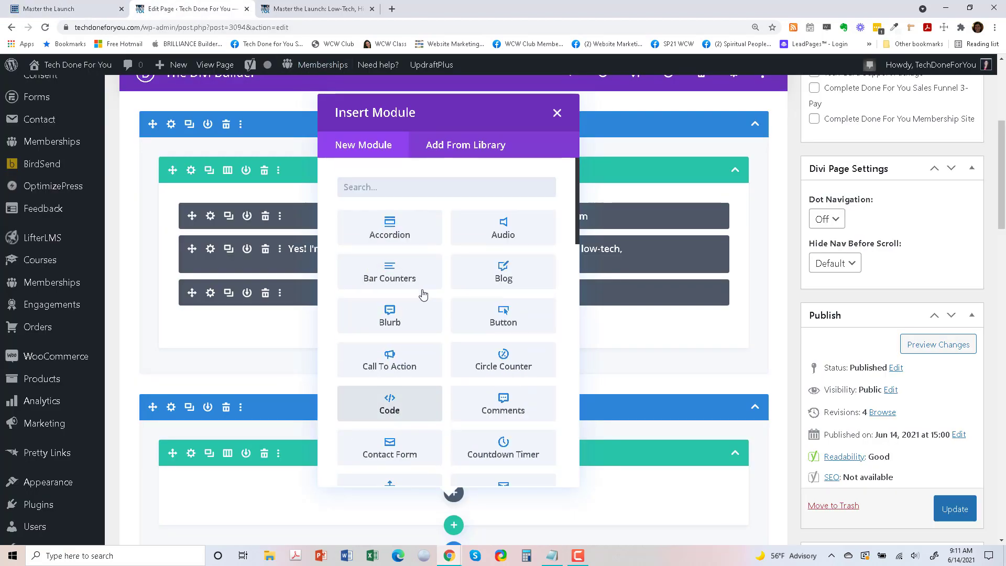
click(360, 187)
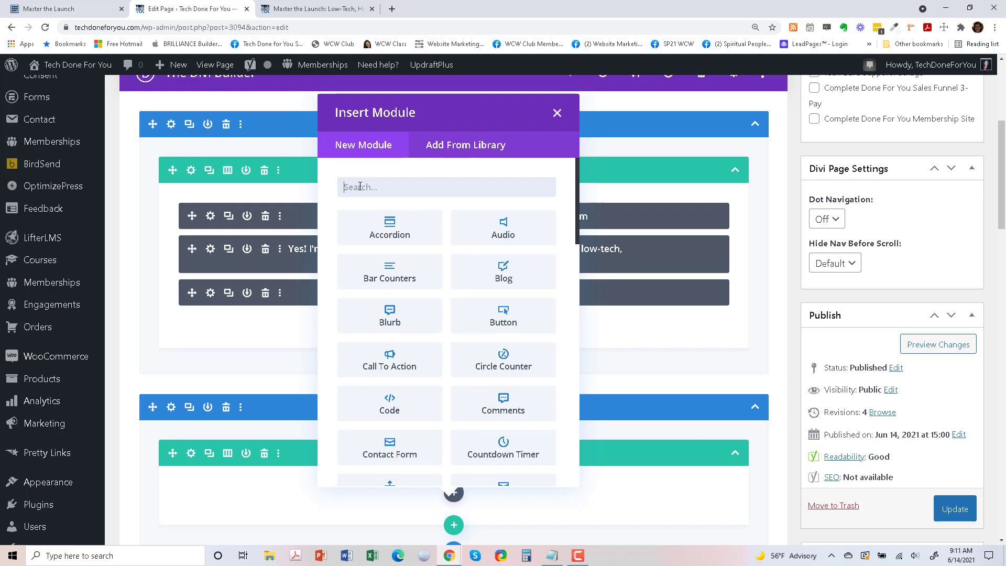
text(text)
click(391, 228)
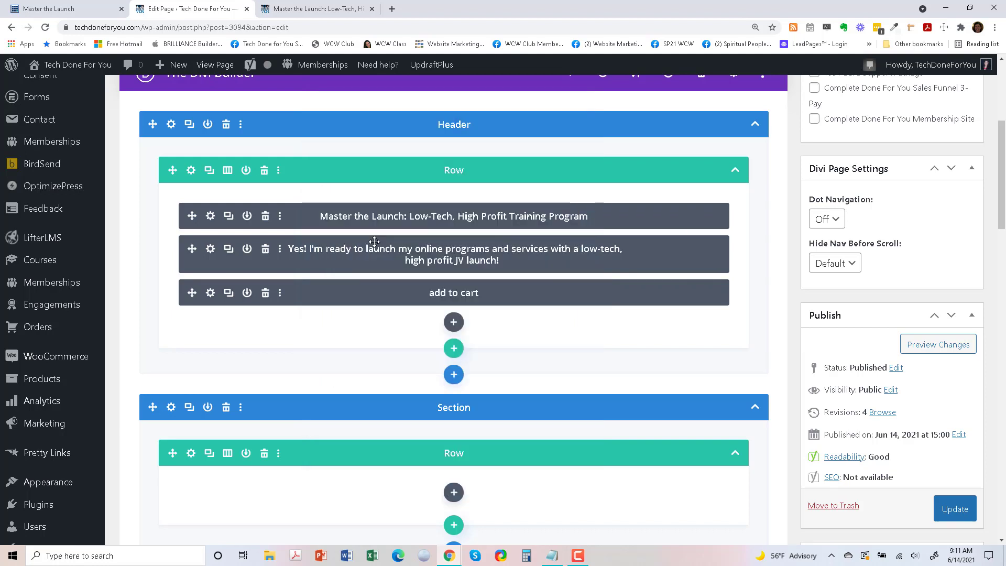
Paste the copied heading "So Here's Everything You Get..." into the new Text module's body as plain text.
scroll(209, 325, down, 2)
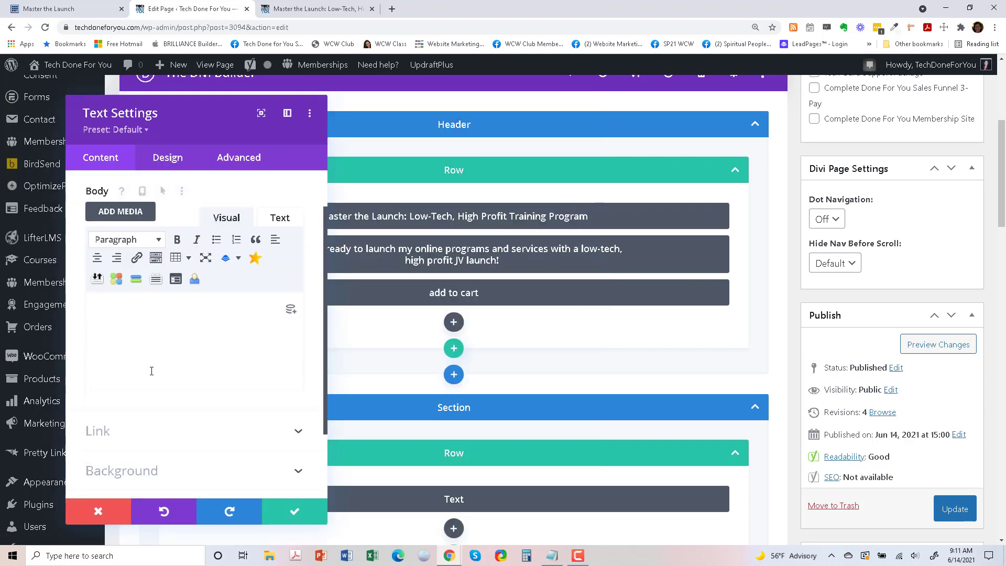
right_click(143, 280)
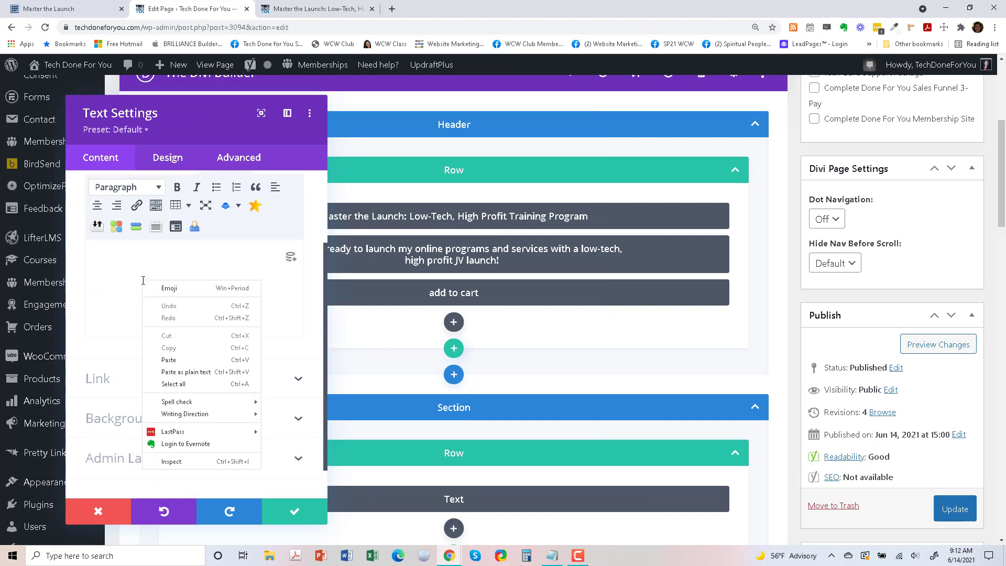
click(198, 375)
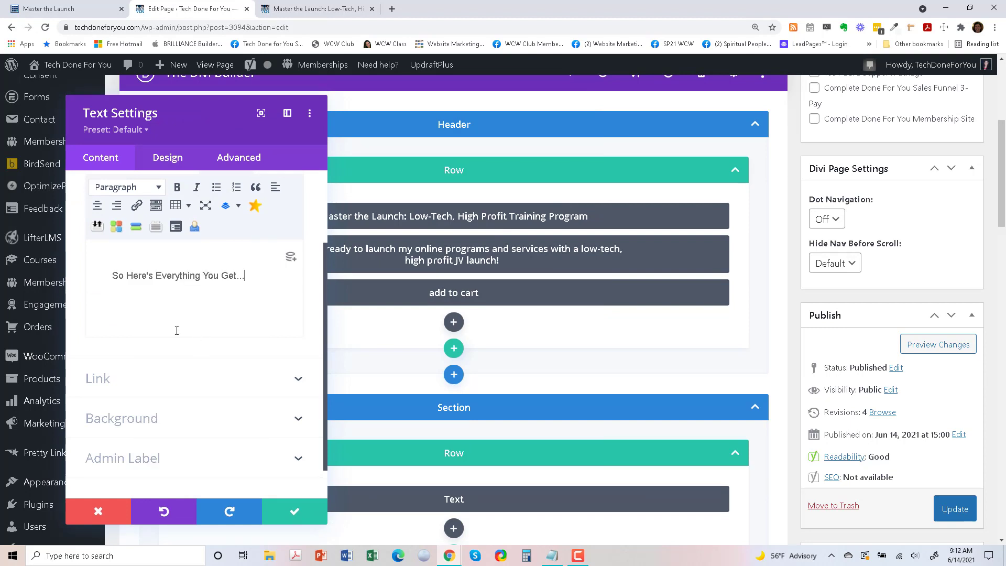
Set the Text module's H1 heading alignment to centre and save the module settings.
click(166, 160)
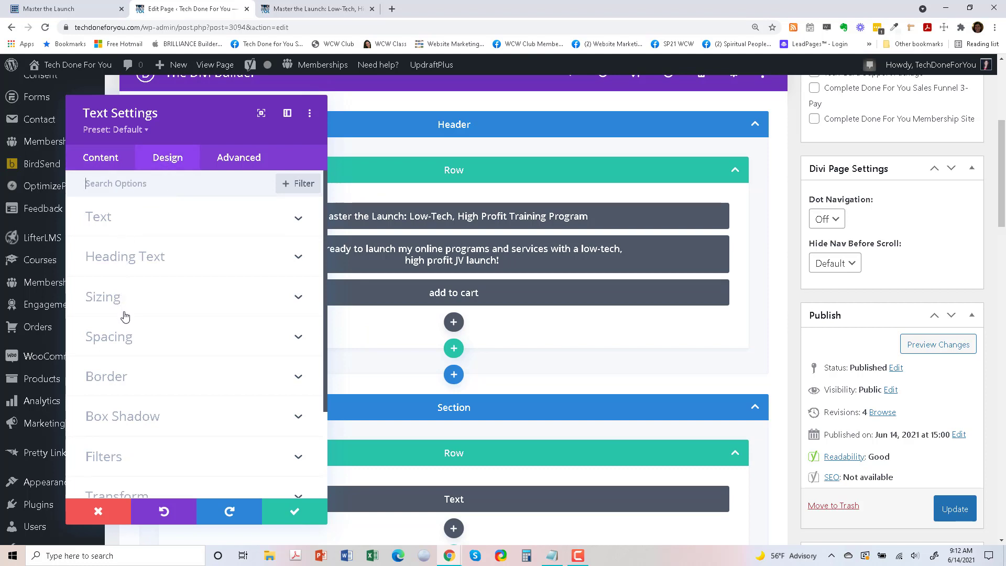
click(157, 264)
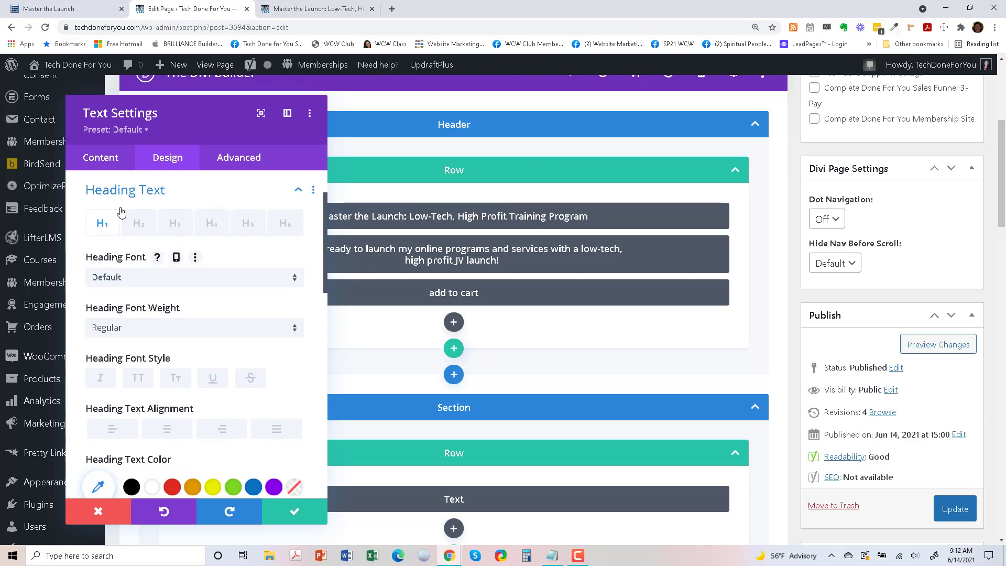
scroll(165, 448, down, 4)
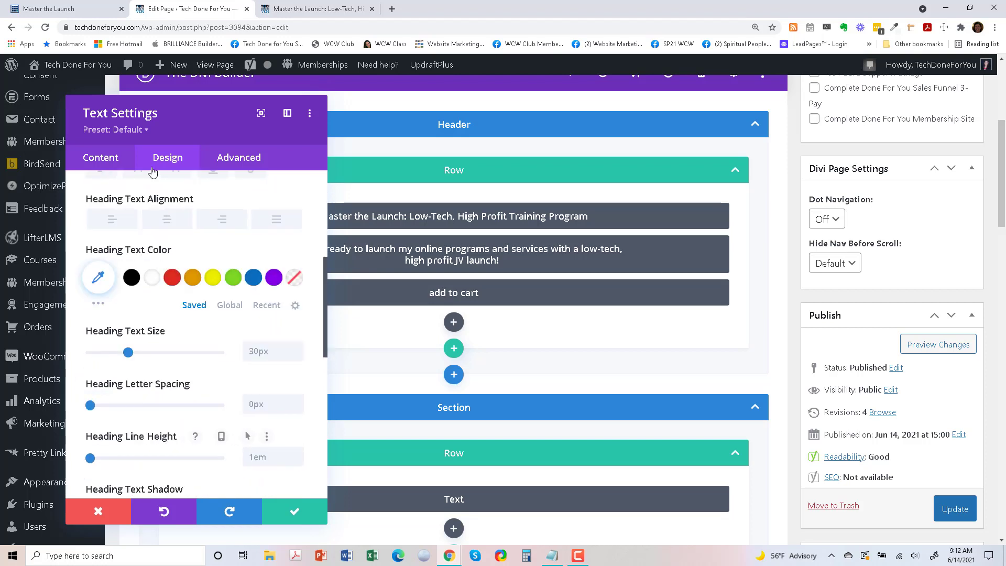
click(167, 218)
click(291, 522)
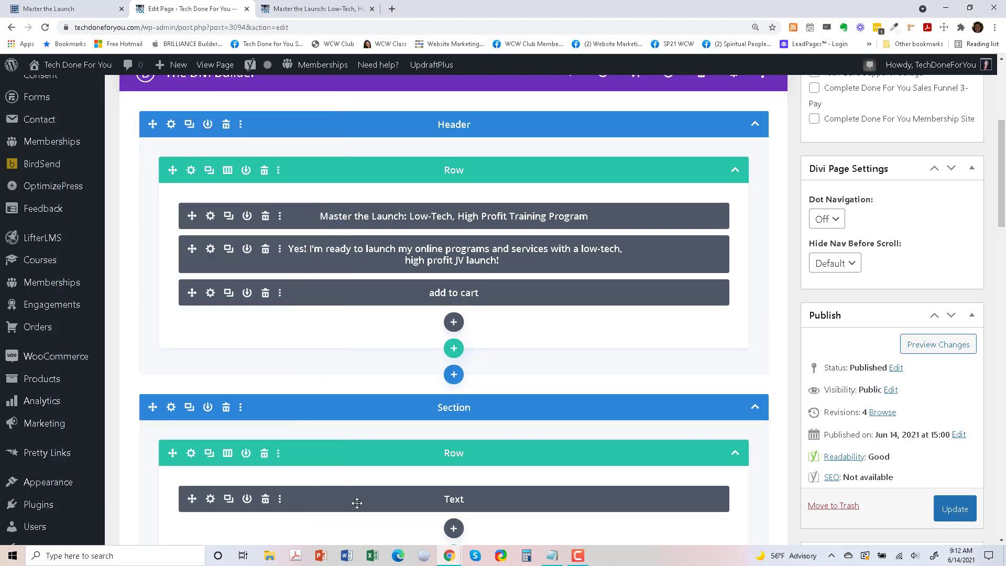
Update the page and reload the live version to check the new section below the cart button.
click(958, 516)
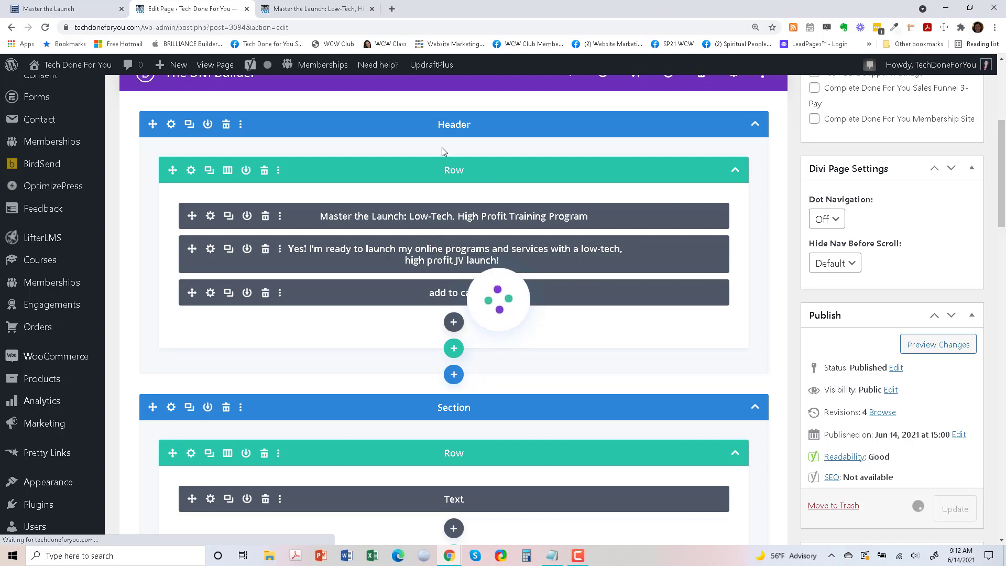
click(309, 6)
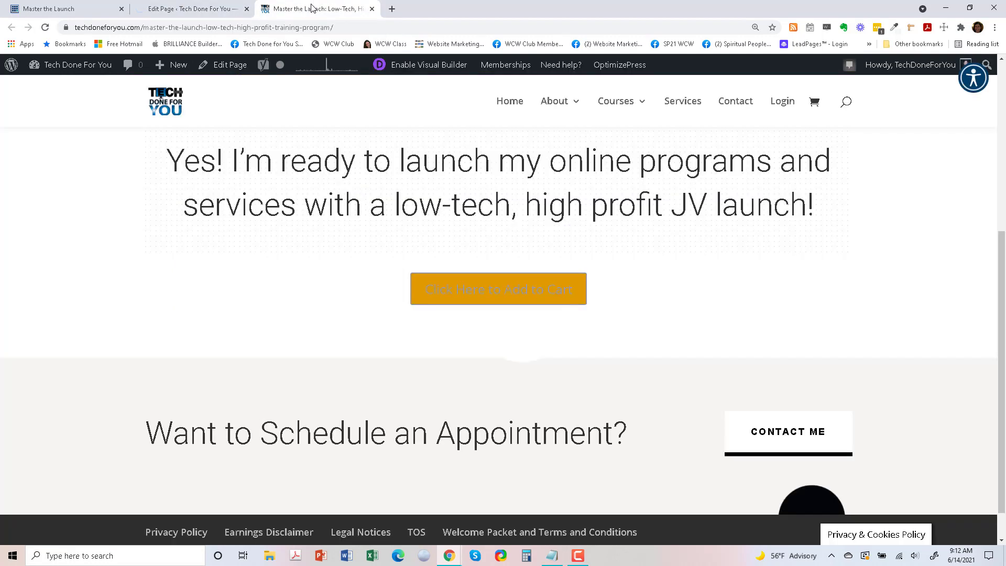
click(35, 10)
click(324, 5)
click(45, 28)
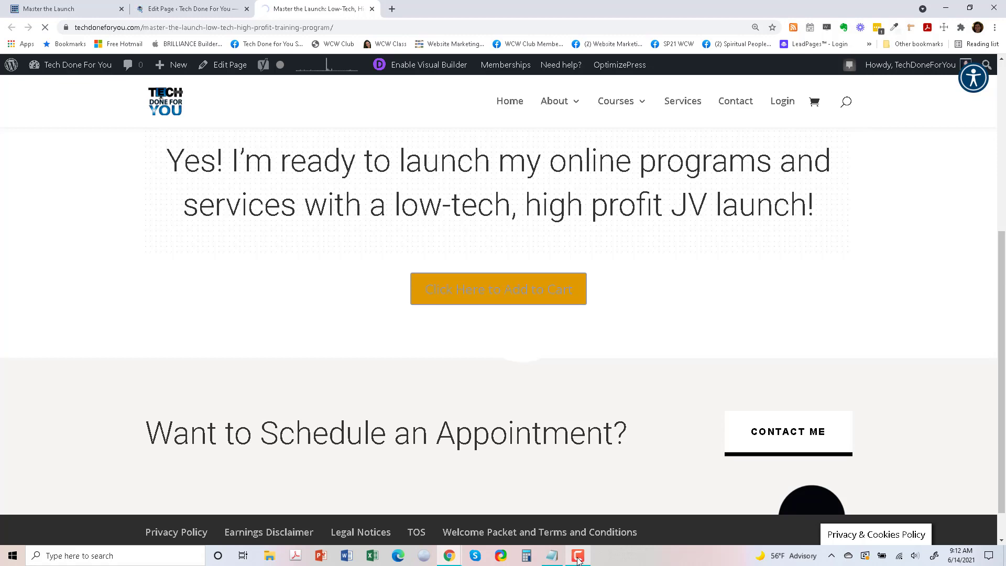
mouse_move(578, 556)
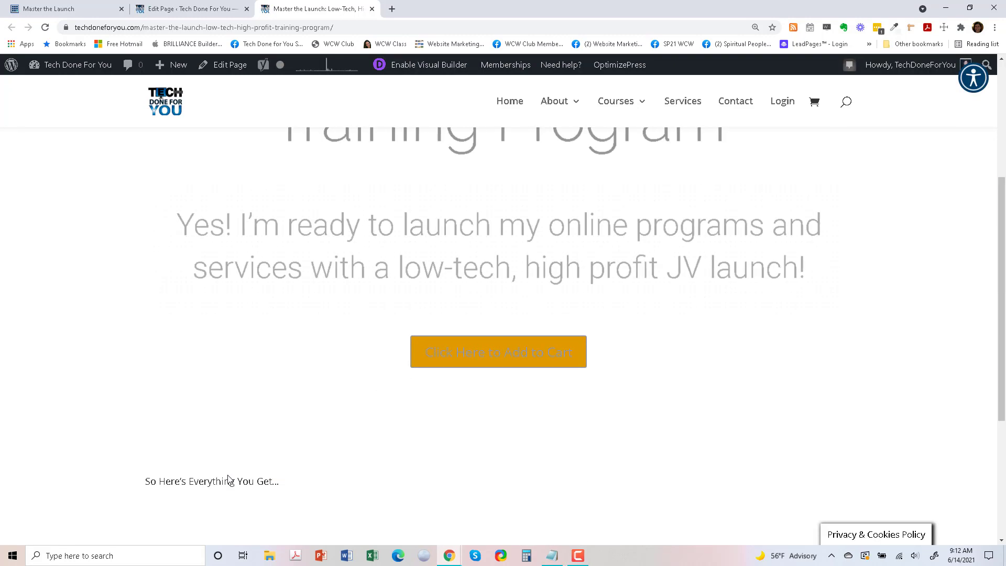
scroll(283, 457, down, 2)
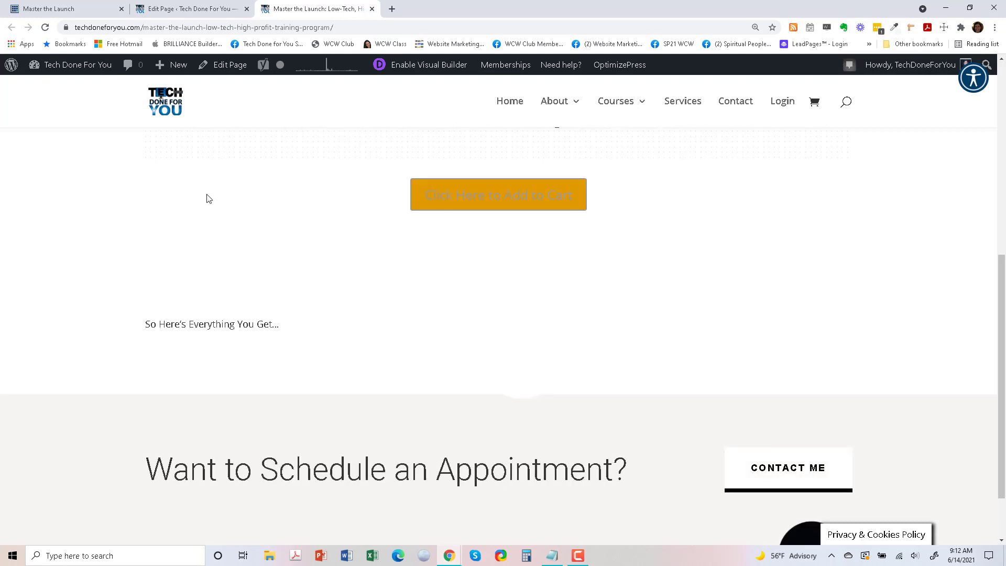
Review the original page's benefits list, bonuses, price and closing cart button against the rebuilt page.
click(44, 4)
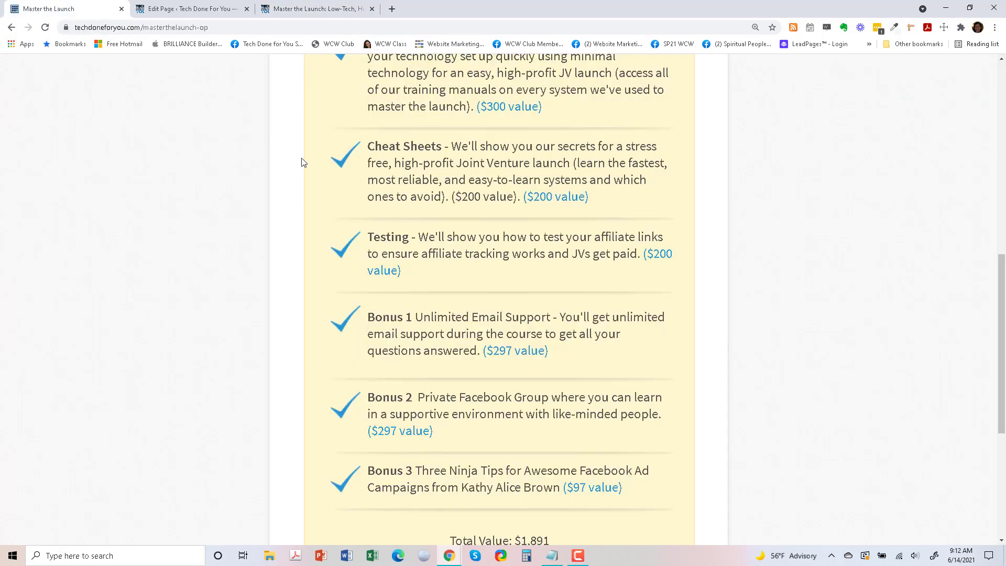
scroll(511, 400, down, 4)
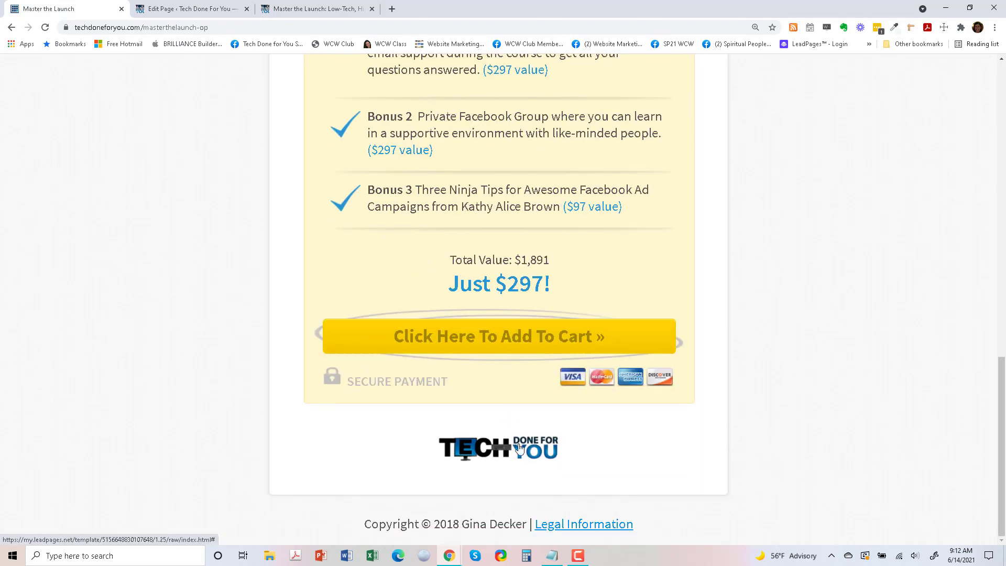
scroll(512, 400, up, 3)
scroll(513, 392, up, 7)
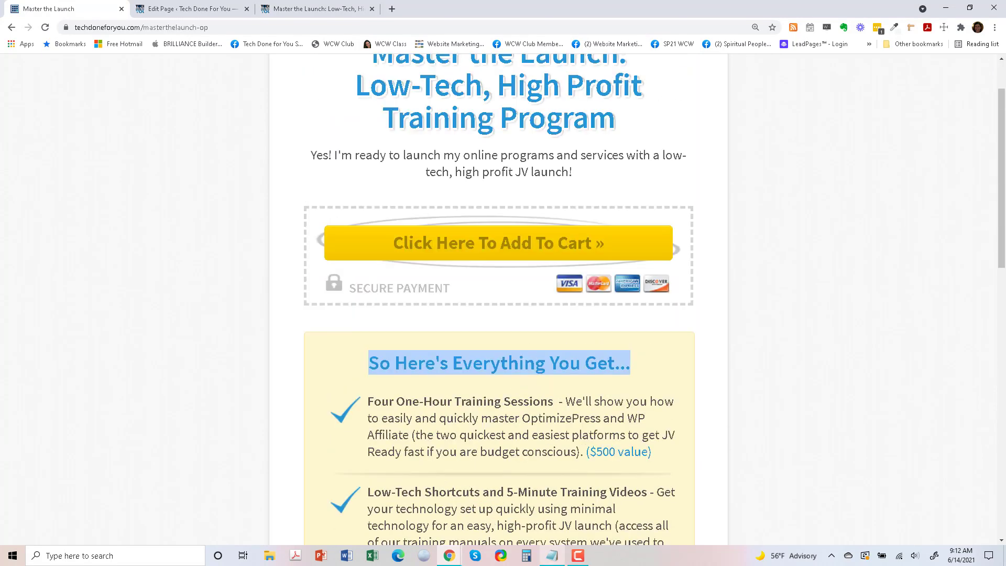
click(578, 558)
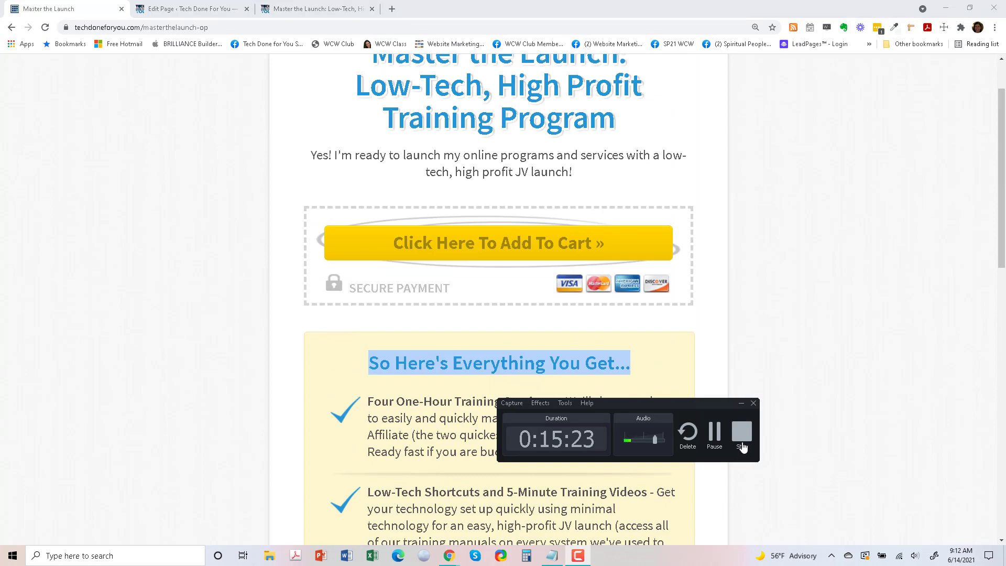